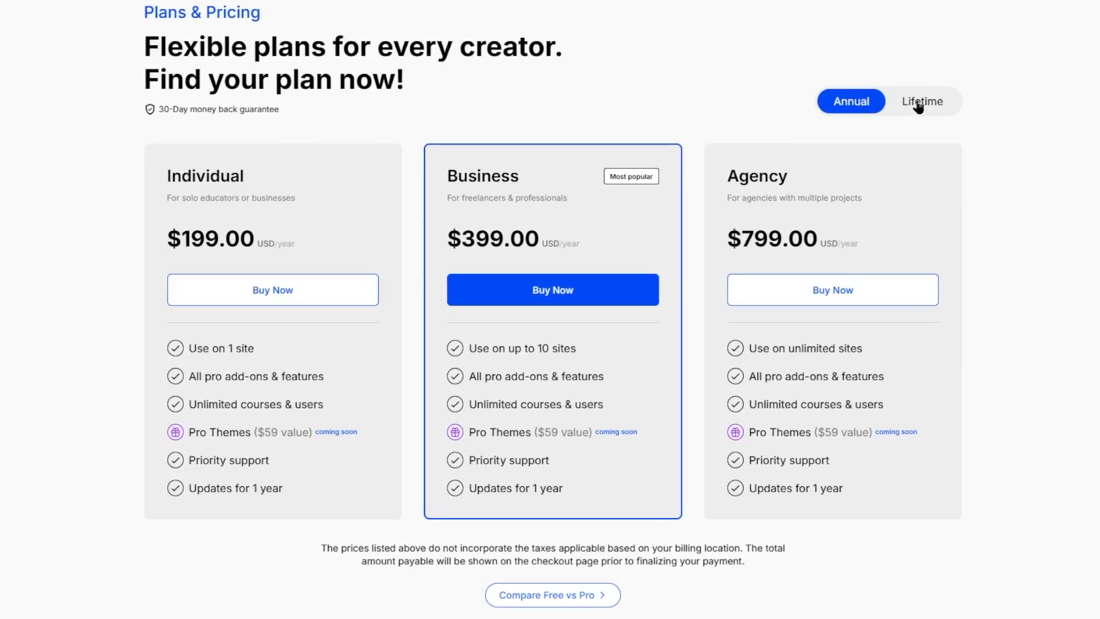
- Compare the lifetime and annual prices of the Tutor LMS plans
{"action": "left_click", "coordinate": [919, 103]}
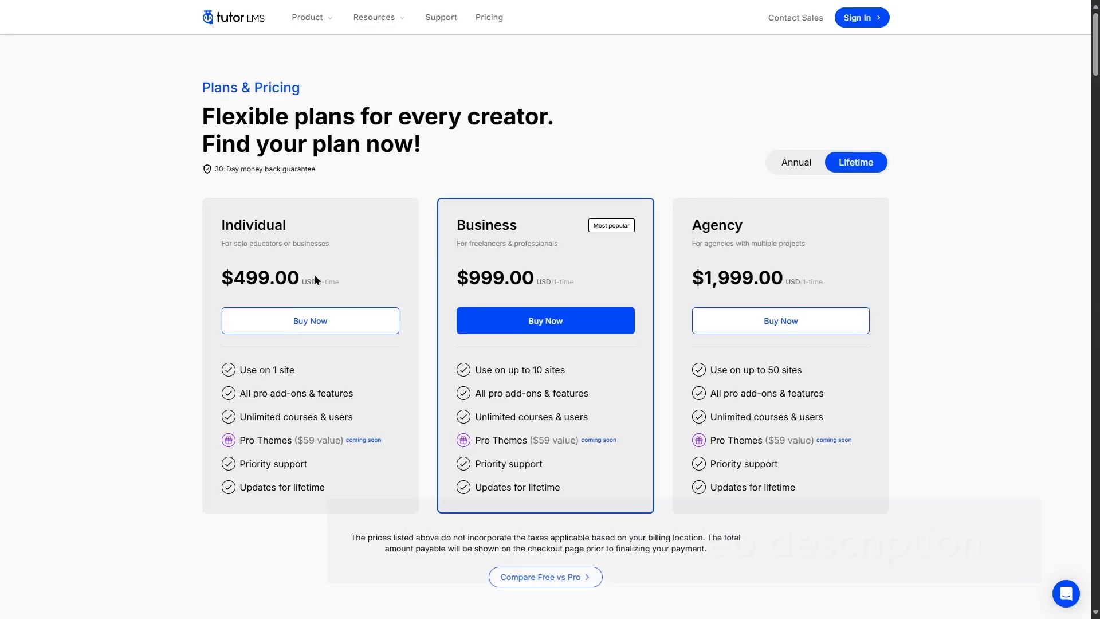
{"action": "left_click", "coordinate": [794, 162]}
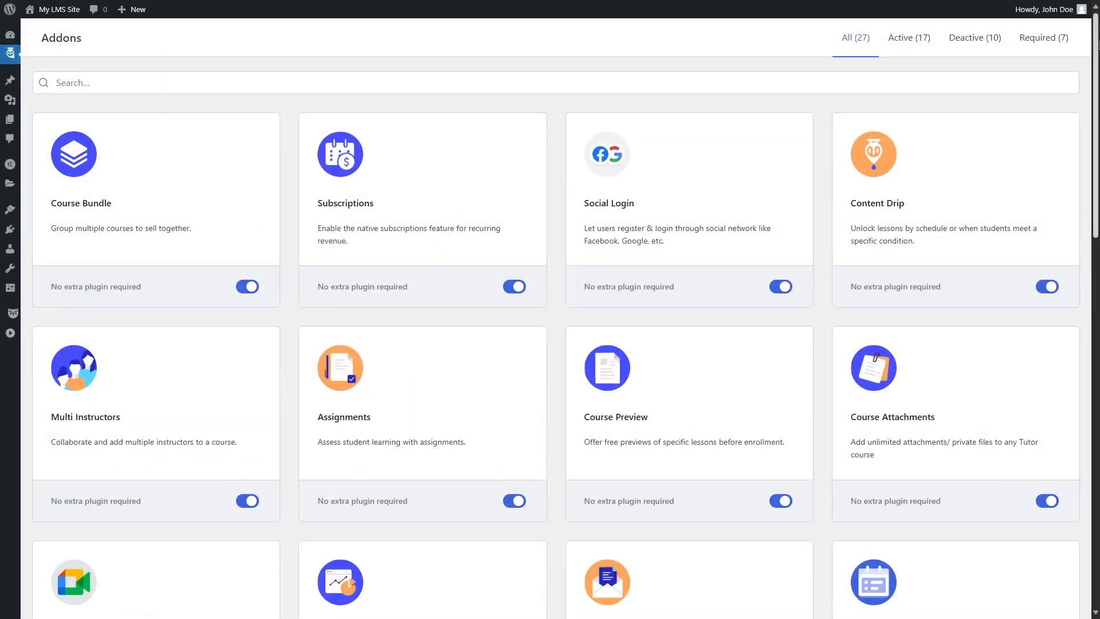
- Review the available Tutor LMS add-ons and which of them are enabled
{"action": "scroll", "coordinate": [559, 315], "scroll_direction": "down", "scroll_amount": 3}
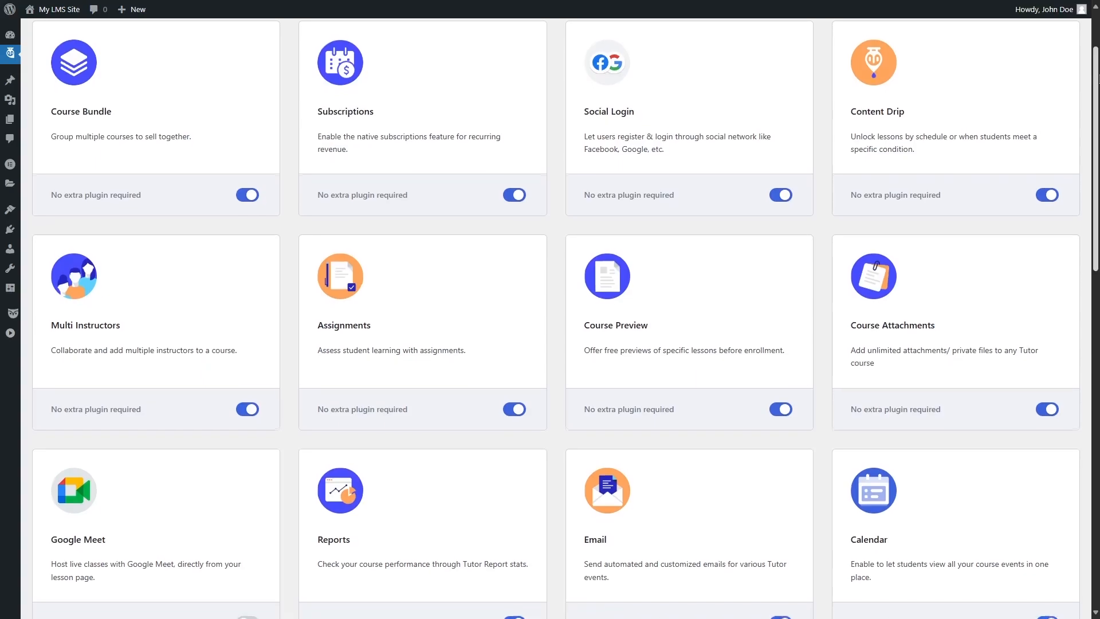
{"action": "scroll", "coordinate": [550, 319], "scroll_direction": "down", "scroll_amount": 1}
{"action": "scroll", "coordinate": [550, 318], "scroll_direction": "down", "scroll_amount": 3}
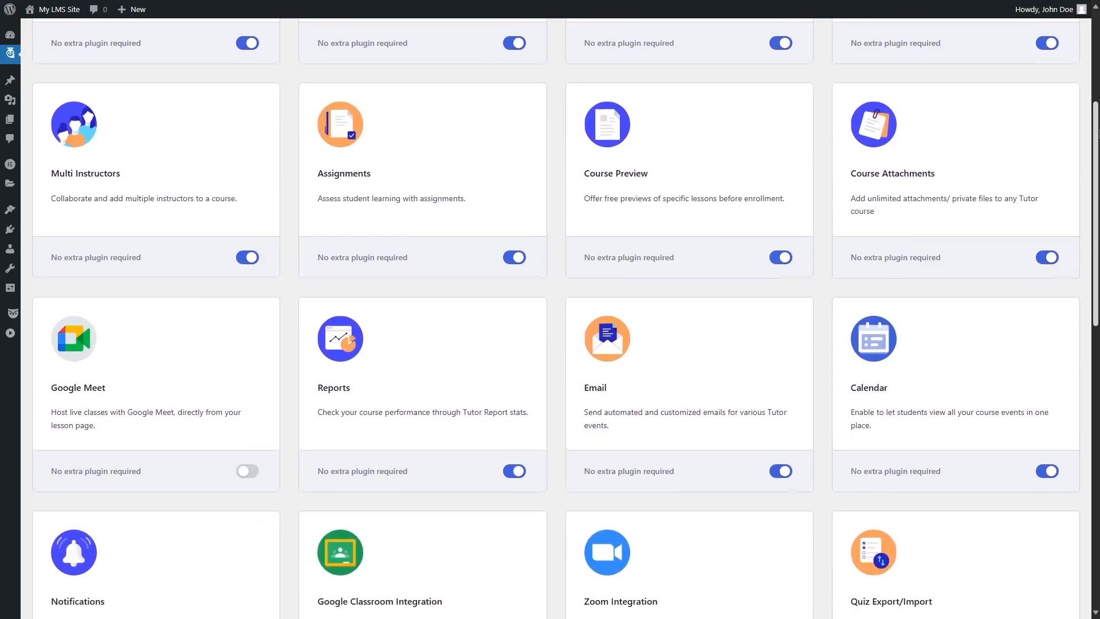
{"action": "scroll", "coordinate": [550, 318], "scroll_direction": "down", "scroll_amount": 3}
{"action": "scroll", "coordinate": [550, 318], "scroll_direction": "down", "scroll_amount": 5}
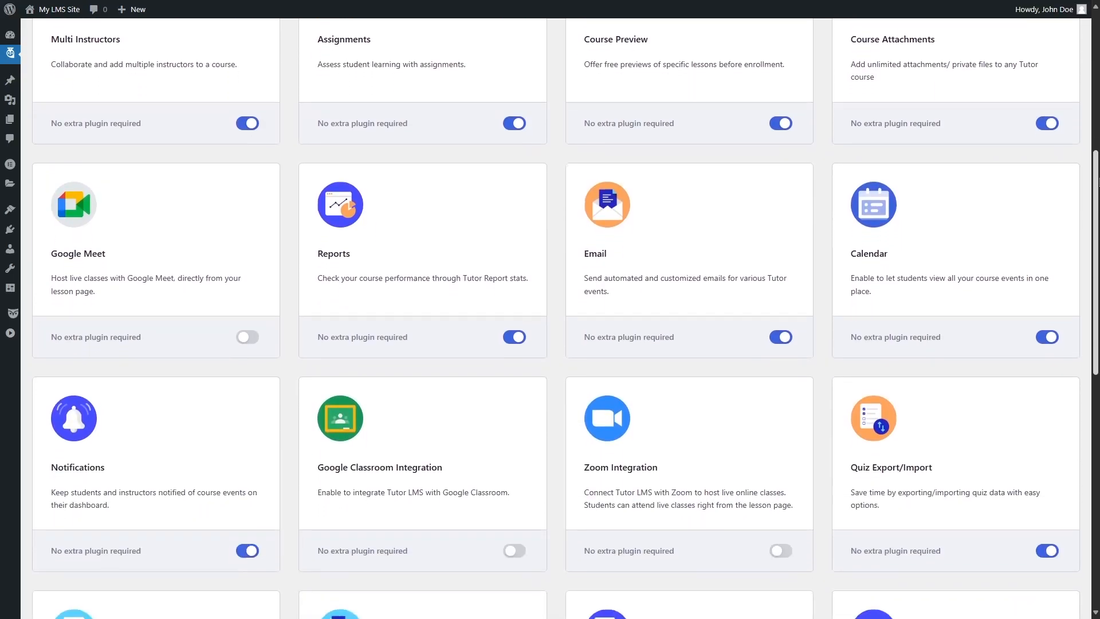
{"action": "scroll", "coordinate": [550, 318], "scroll_direction": "down", "scroll_amount": 5}
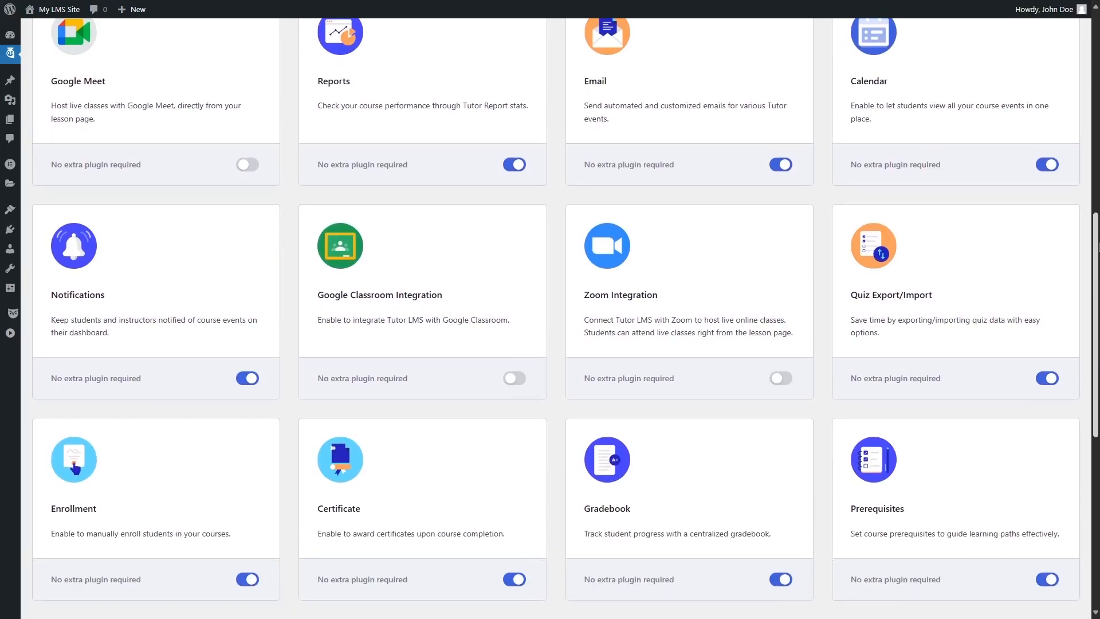
{"action": "scroll", "coordinate": [549, 319], "scroll_direction": "down", "scroll_amount": 4}
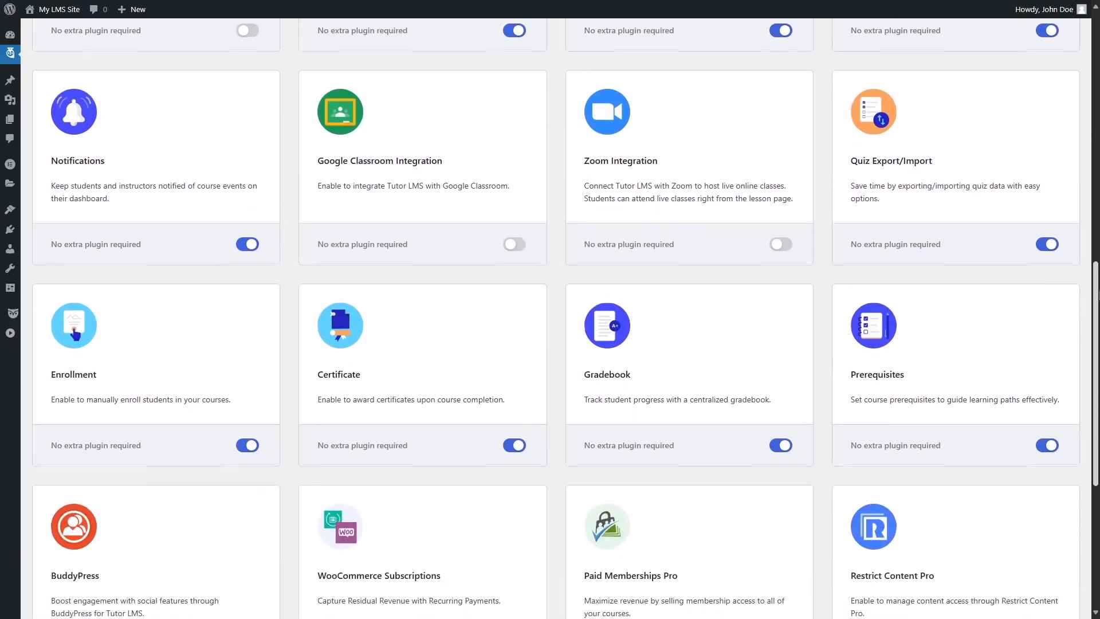
{"action": "scroll", "coordinate": [550, 319], "scroll_direction": "down", "scroll_amount": 6}
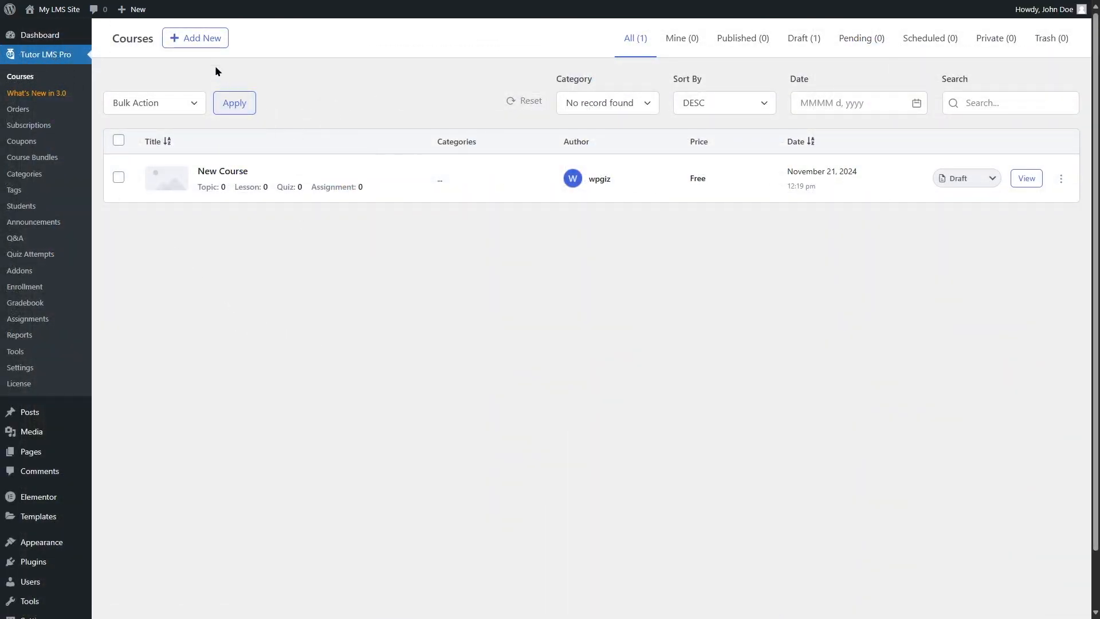
- Create a new course and view the OpenAI API key setup for AI generation, cancelling it without entering a key
{"action": "left_click", "coordinate": [191, 47]}
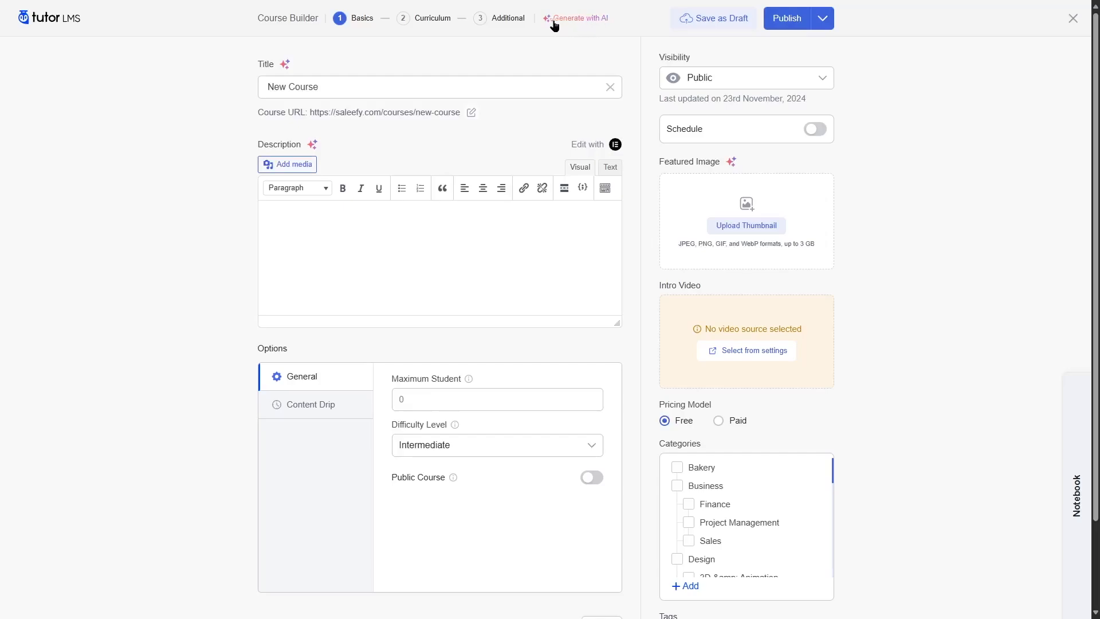
{"action": "left_click", "coordinate": [589, 20]}
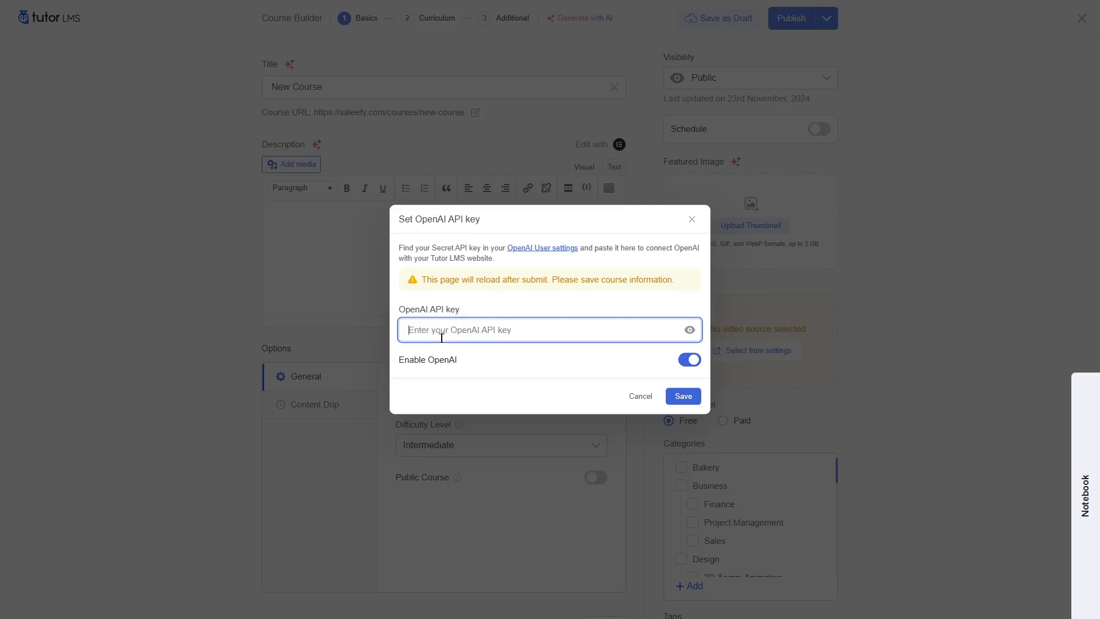
{"action": "left_click", "coordinate": [641, 396]}
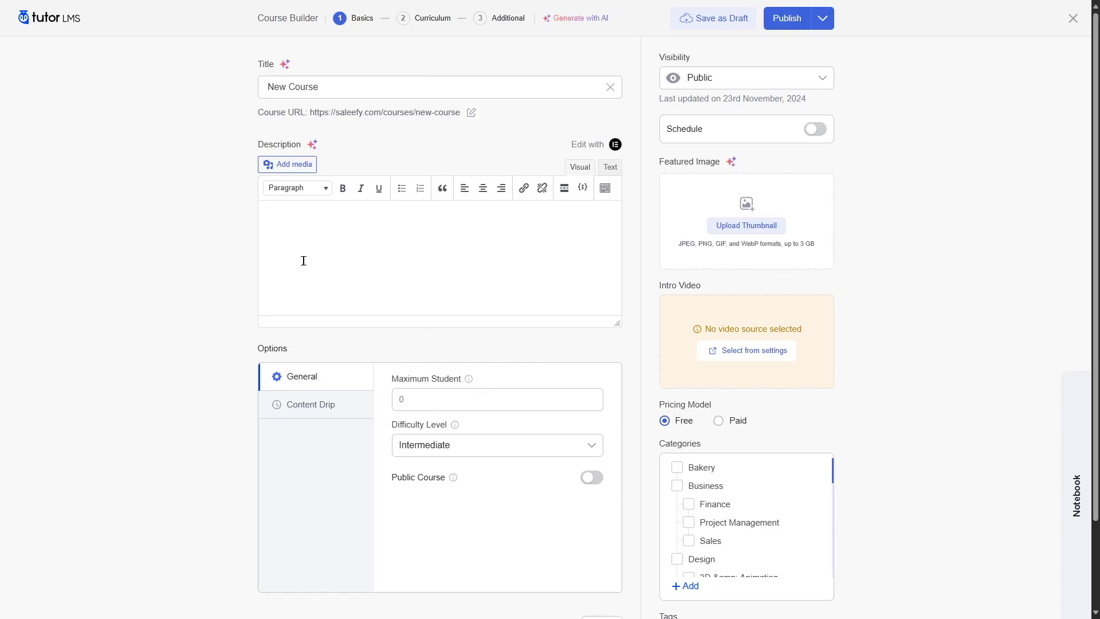
- Title the course "A Guide to Creating an eLearning Website" and fill its description with lorem ipsum placeholder text
{"action": "triple_click", "coordinate": [327, 84]}
{"action": "type", "text": "A Guide to Creating an eLearning Website"}
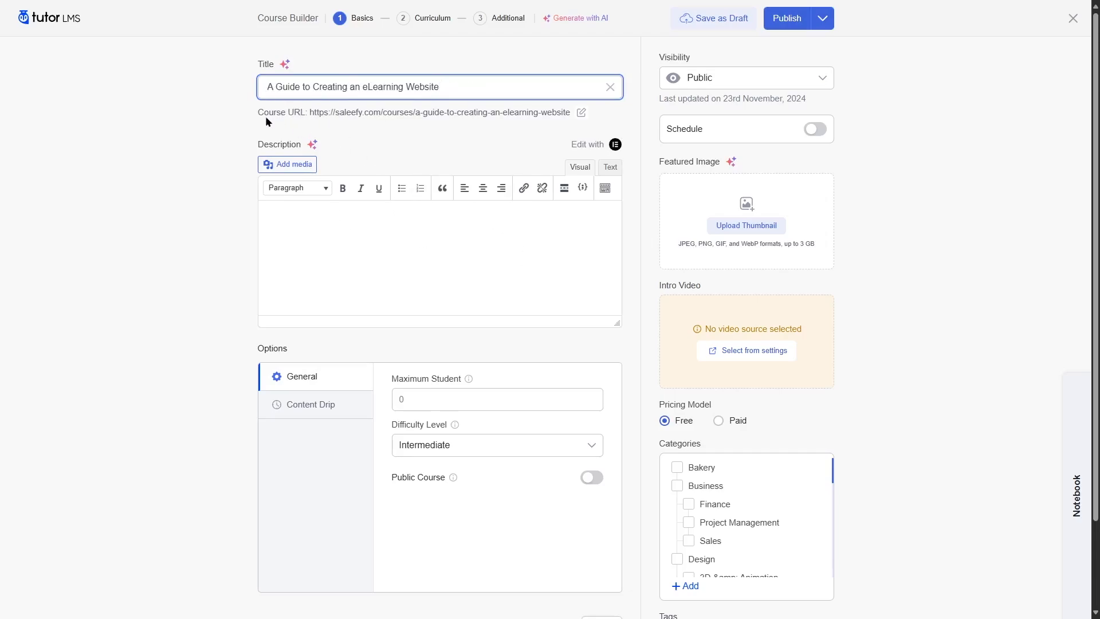
{"action": "left_click", "coordinate": [564, 139]}
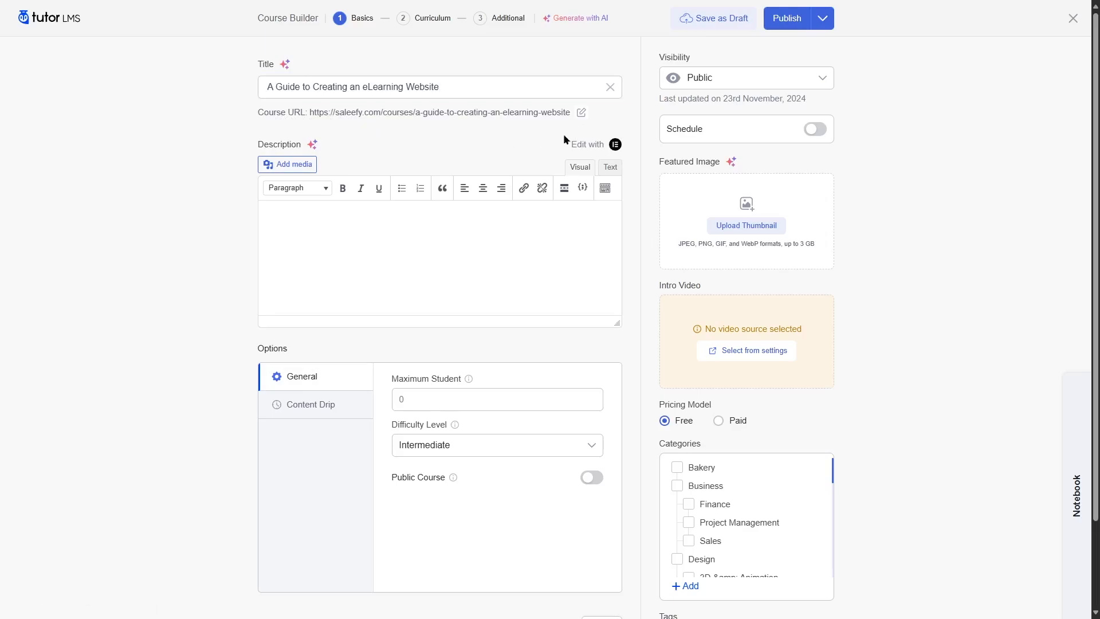
{"action": "left_click", "coordinate": [582, 114]}
{"action": "left_click", "coordinate": [370, 266]}
{"action": "type", "text": "Lorem ipsum dolor sit amet, consectetur adipiscing elit, sed do eiusmod tempor incididunt ut labore et dolore magna aliqua. Ut enim ad minim veniam, quis nostrud exercitation ullamco laboris nisi ut aliquip ex ea commodo consequat. Duis aute irure dolor in reprehenderit in voluptate velit esse cillum dolore eu fugiat nulla pariatur. Excepteur sint occaecat cupidatat non proident, sunt in culpa qui officia deserunt mollit anim id est laborum."}
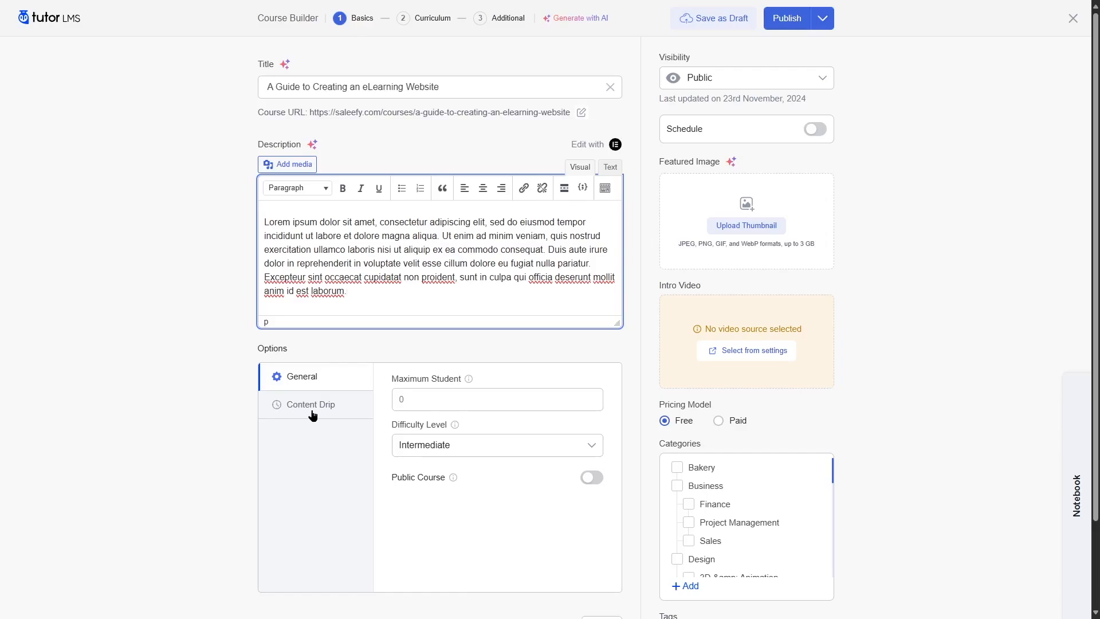
- Try a maximum student limit of 50 for the course and clear it again
{"action": "left_click", "coordinate": [414, 404]}
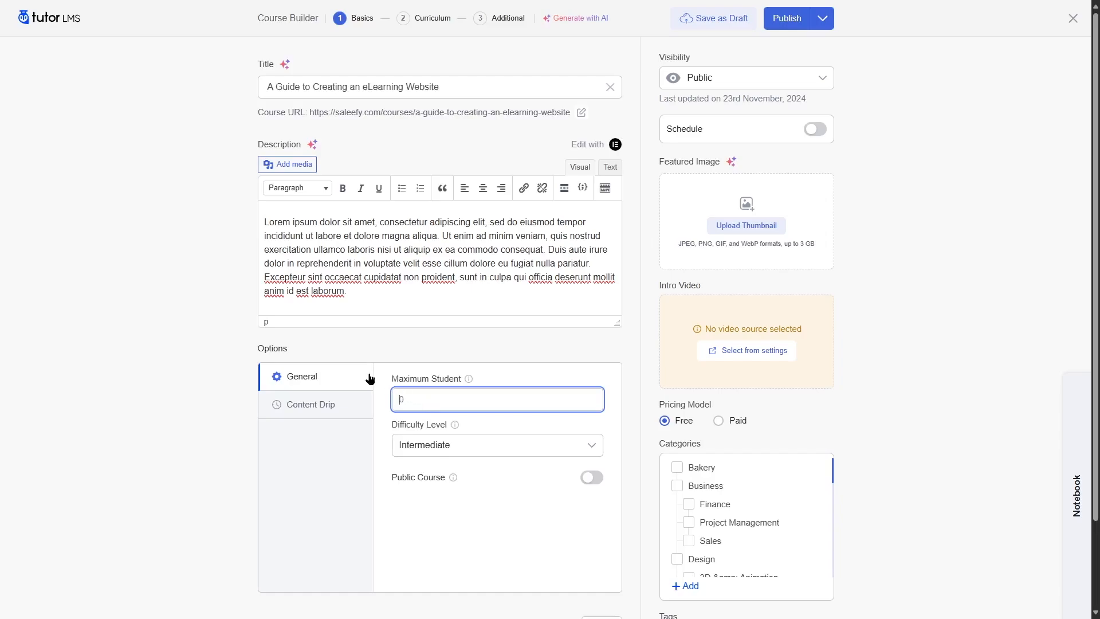
{"action": "mouse_move", "coordinate": [454, 387]}
{"action": "type", "text": "50"}
{"action": "left_click", "coordinate": [591, 399]}
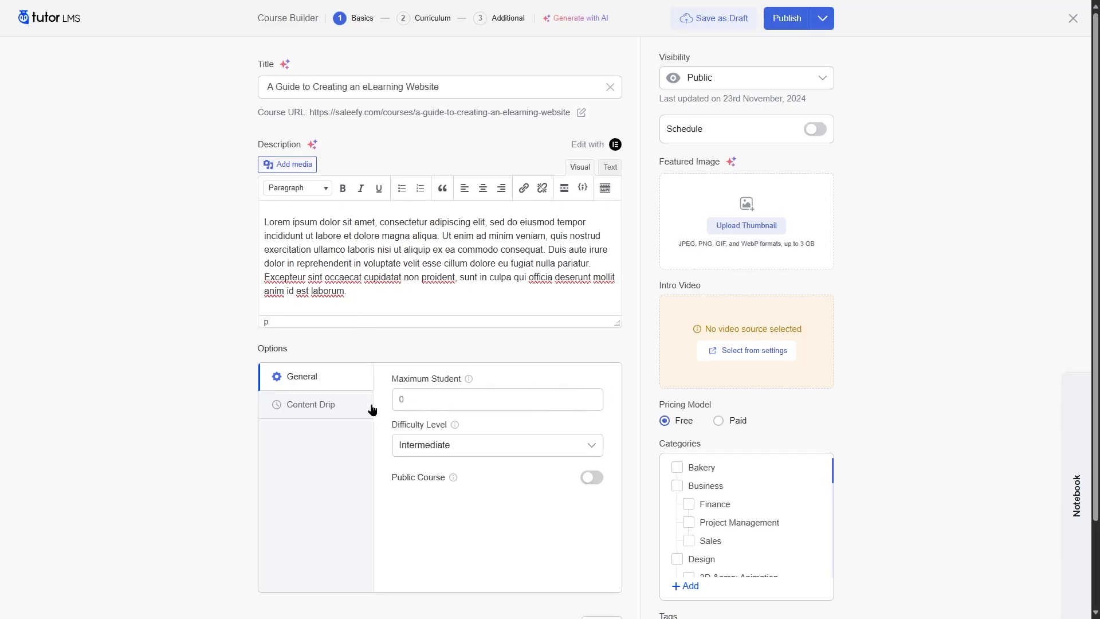
{"action": "left_click", "coordinate": [407, 401]}
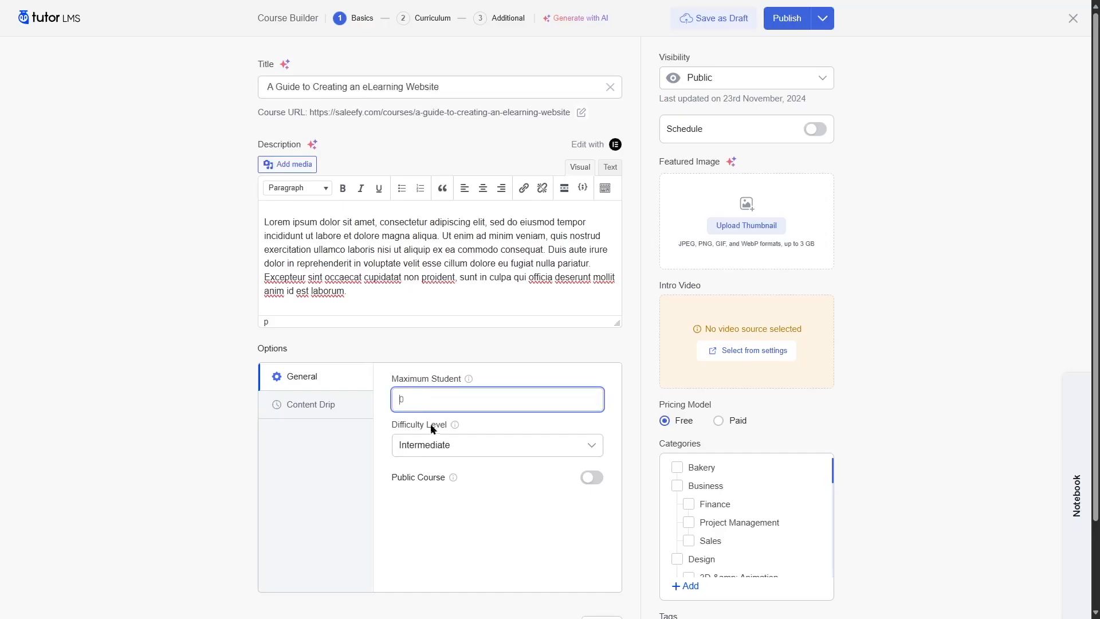
- Set the course's difficulty level to Beginner and enable the Public Course option
{"action": "left_click", "coordinate": [575, 443]}
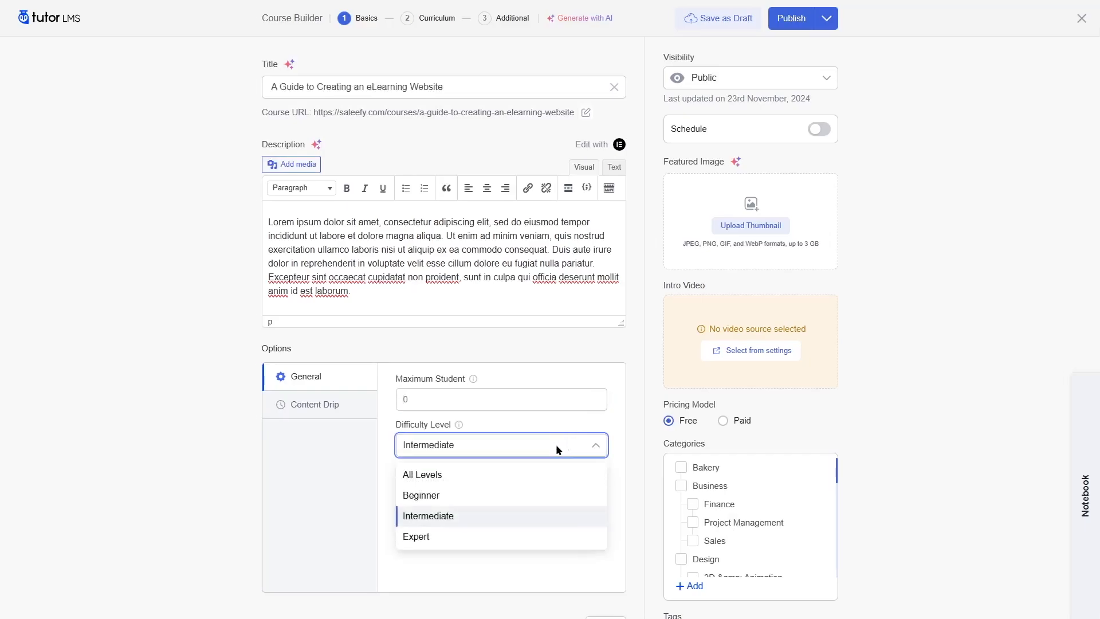
{"action": "left_click", "coordinate": [419, 498]}
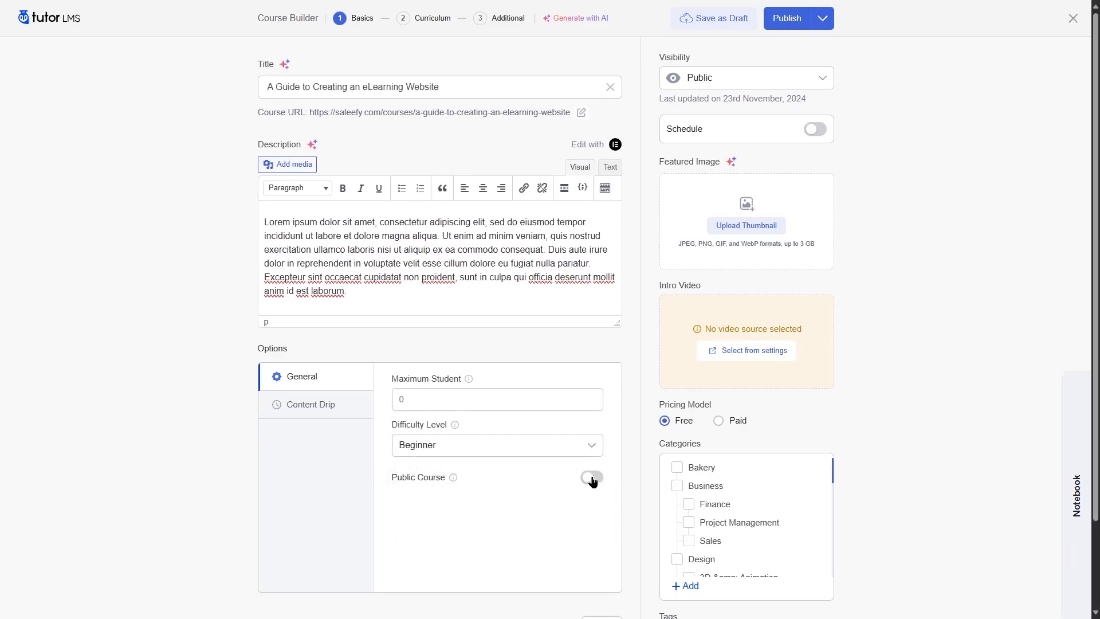
{"action": "mouse_move", "coordinate": [453, 479]}
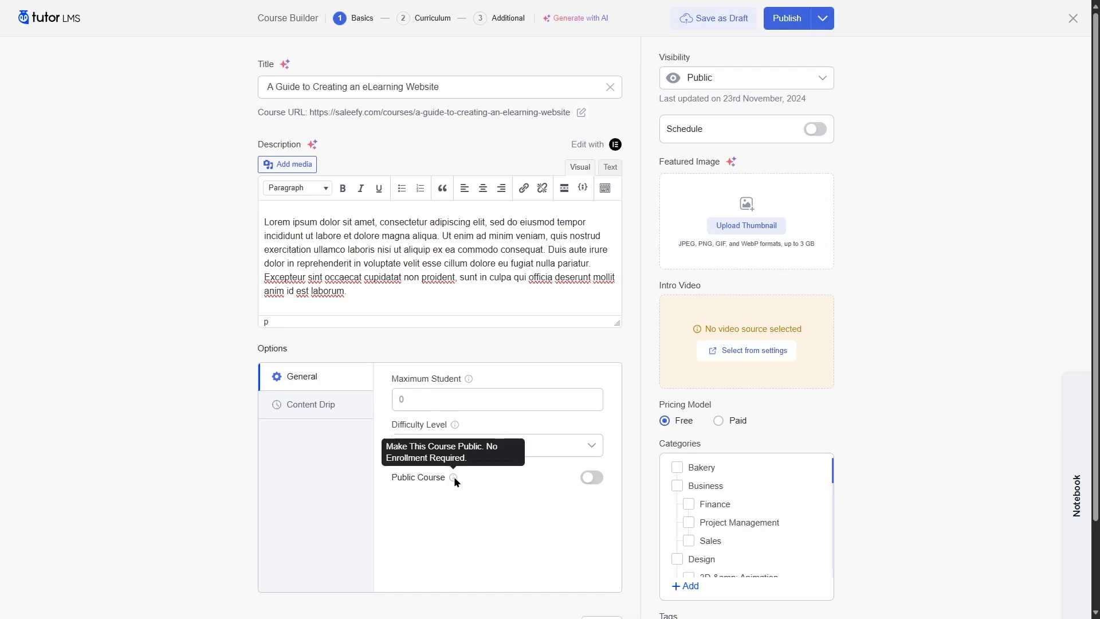
{"action": "left_click", "coordinate": [590, 479]}
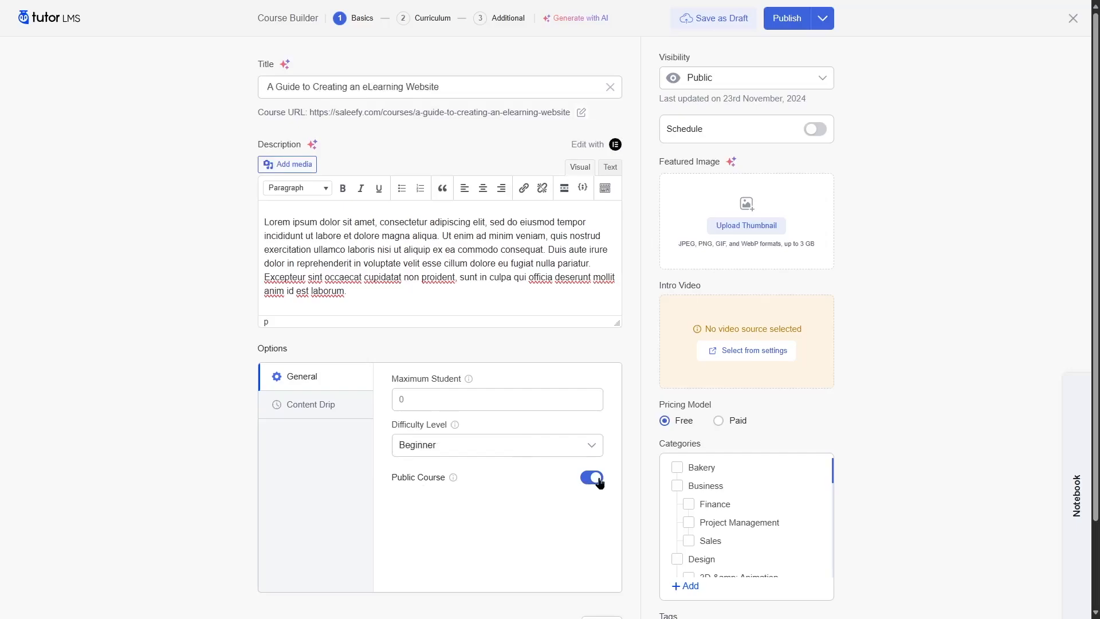
- Try the content drip types and choose "Content available after X days from enrollment" for the course
{"action": "left_click", "coordinate": [318, 410]}
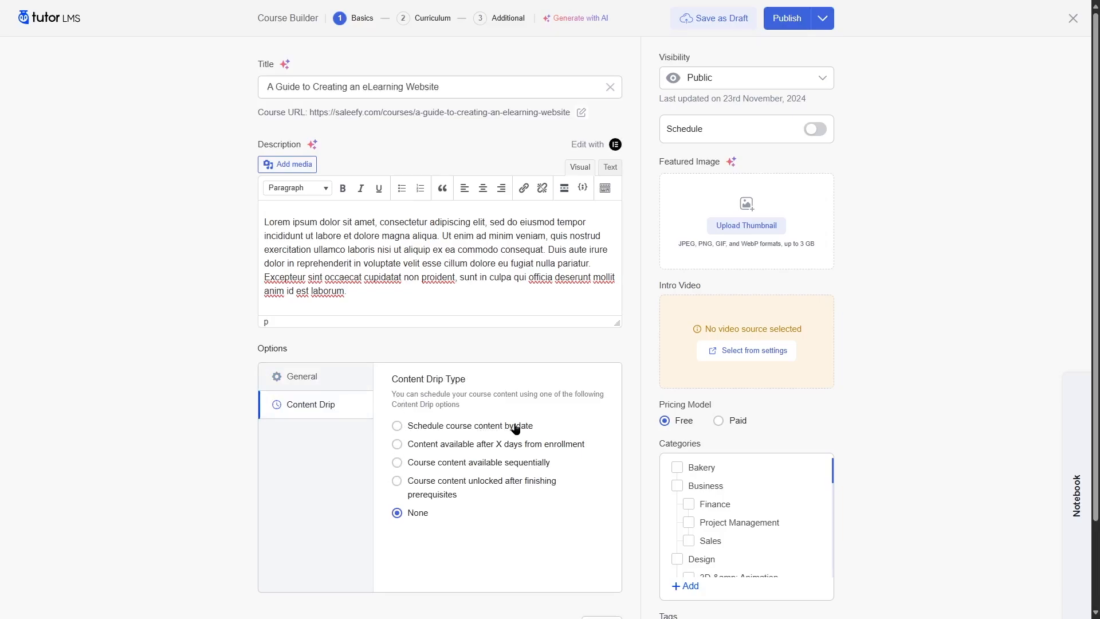
{"action": "left_click", "coordinate": [397, 425]}
{"action": "left_click", "coordinate": [558, 445]}
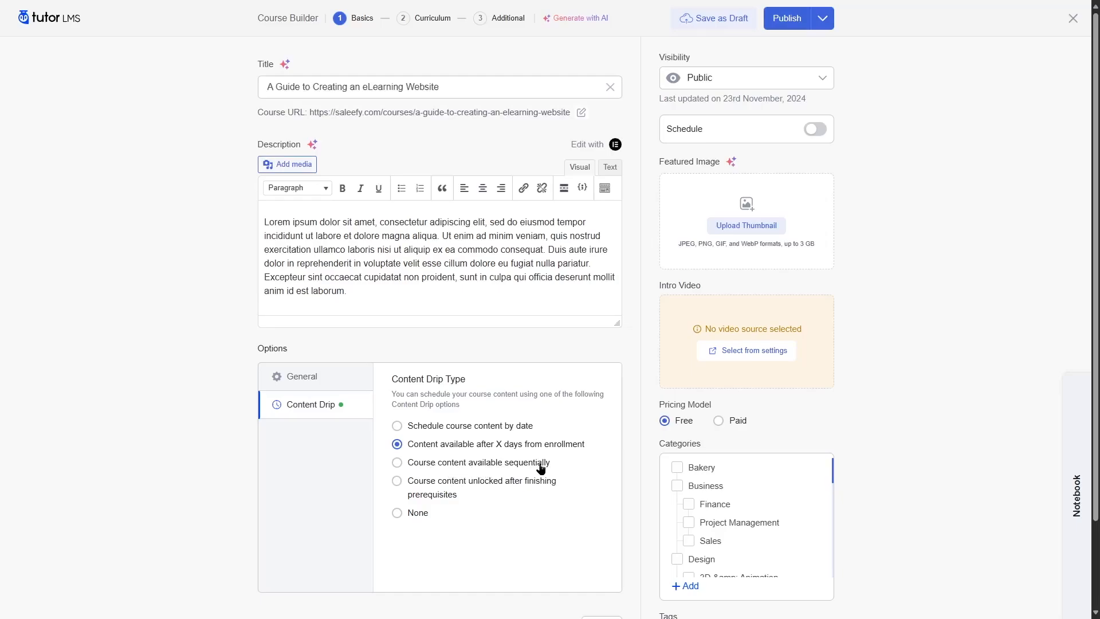
{"action": "left_click", "coordinate": [439, 464]}
{"action": "left_click", "coordinate": [415, 490]}
{"action": "left_click", "coordinate": [398, 446]}
- Try the Password Protected and Private visibility options for the course and return to Public
{"action": "left_click", "coordinate": [767, 86]}
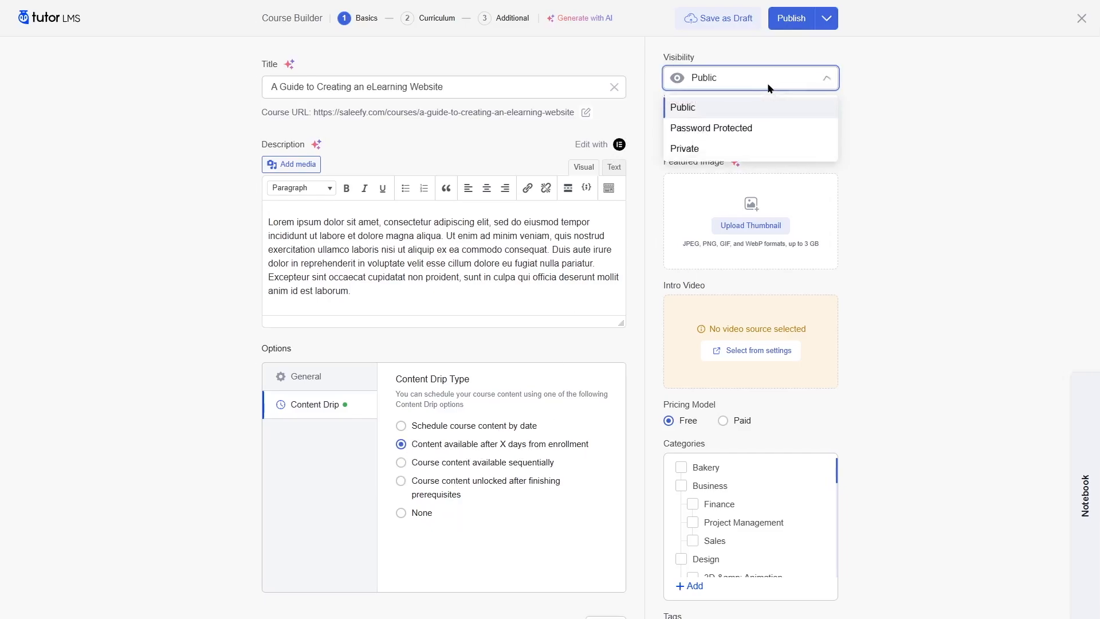
{"action": "left_click", "coordinate": [732, 129]}
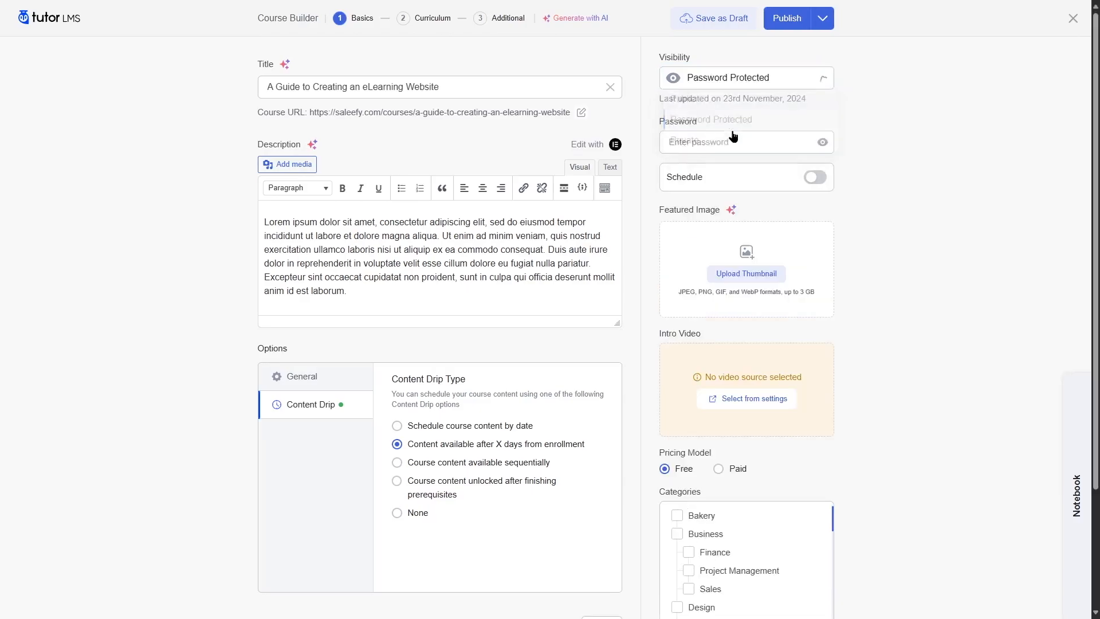
{"action": "left_click", "coordinate": [736, 81]}
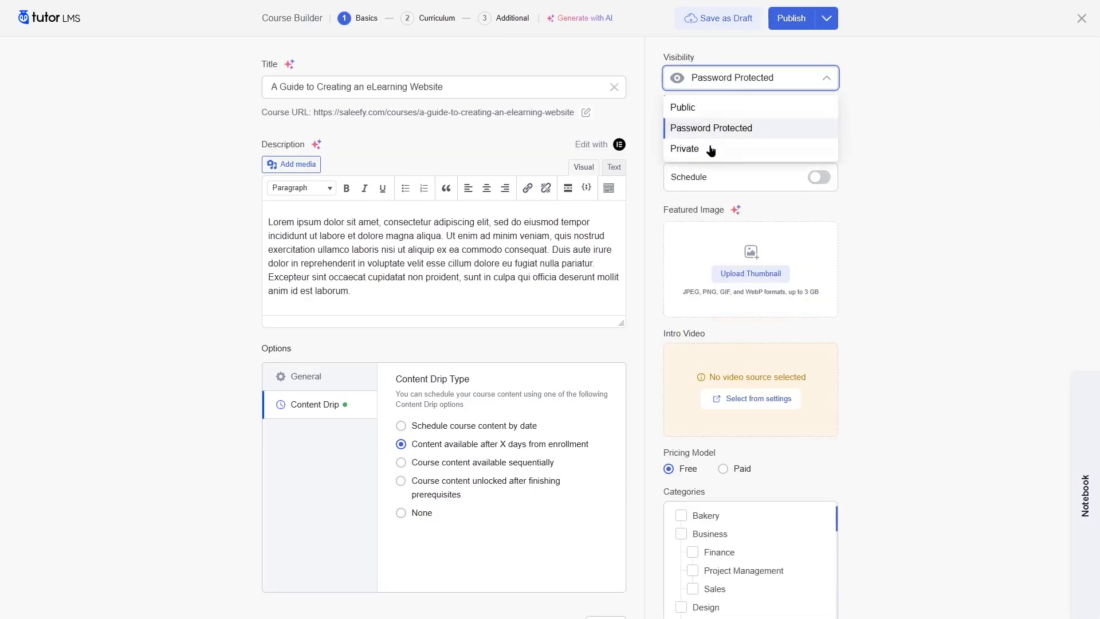
{"action": "left_click", "coordinate": [710, 148]}
{"action": "left_click", "coordinate": [744, 77]}
{"action": "left_click", "coordinate": [714, 106]}
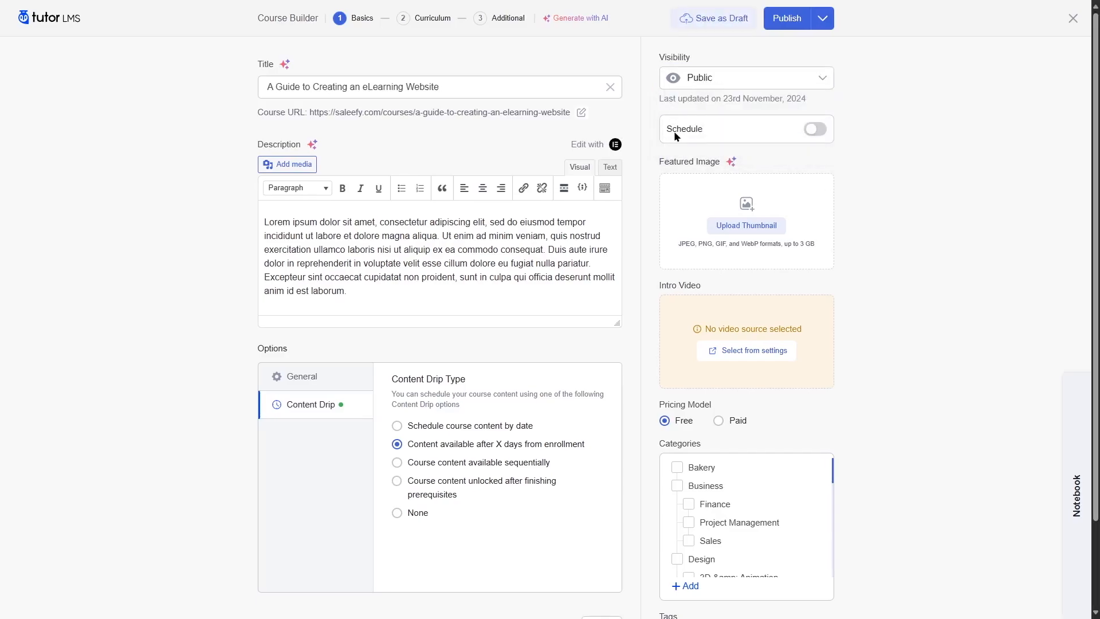
- Try enabling a schedule for the course and open its date picker without choosing a date
{"action": "left_click", "coordinate": [819, 130]}
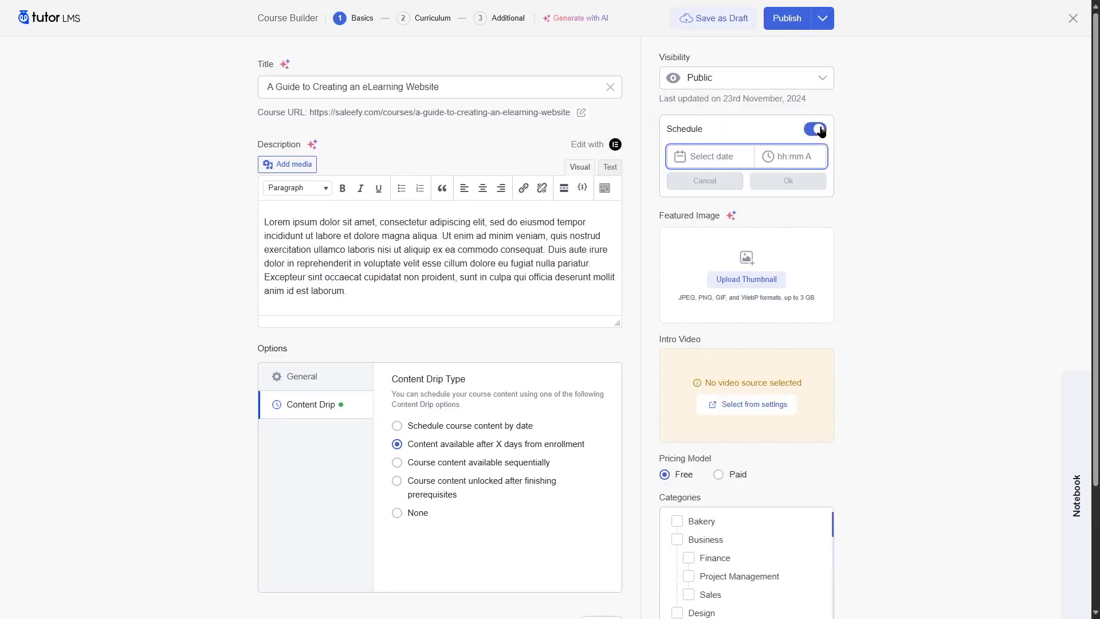
{"action": "left_click", "coordinate": [730, 152]}
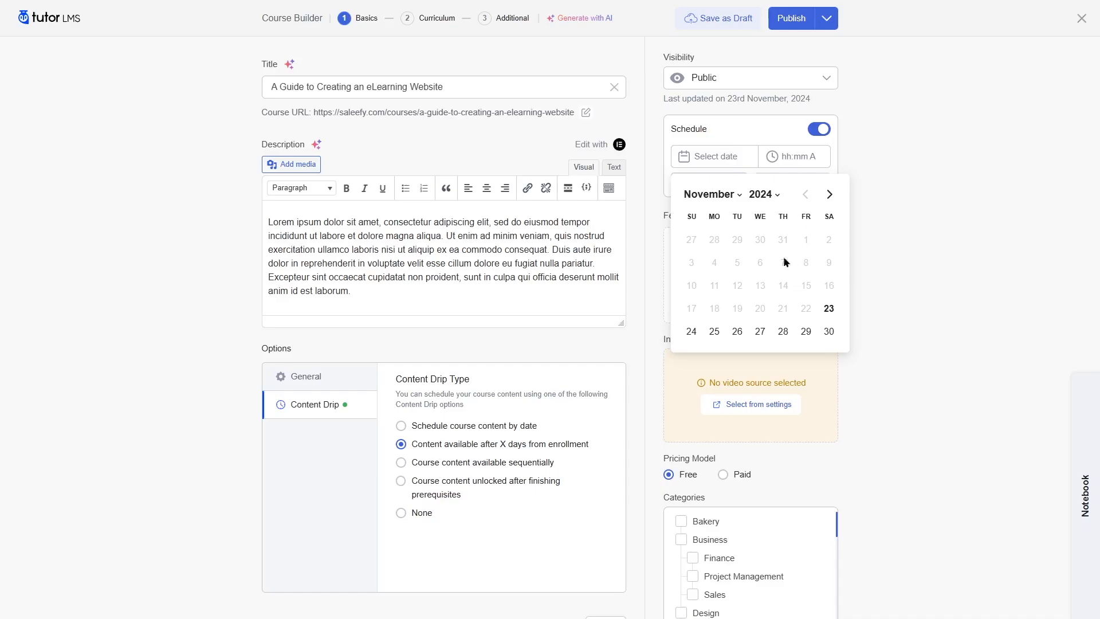
{"action": "left_click", "coordinate": [659, 244]}
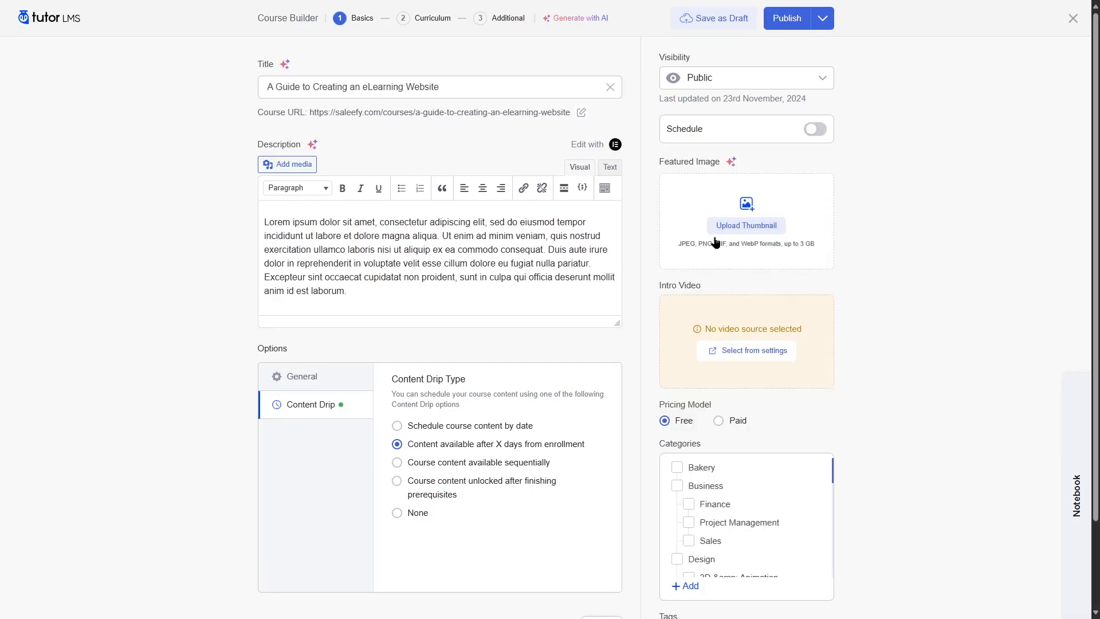
- Set the existing e-learning.jpg picture from the media library as the course's featured image
{"action": "left_click", "coordinate": [744, 228]}
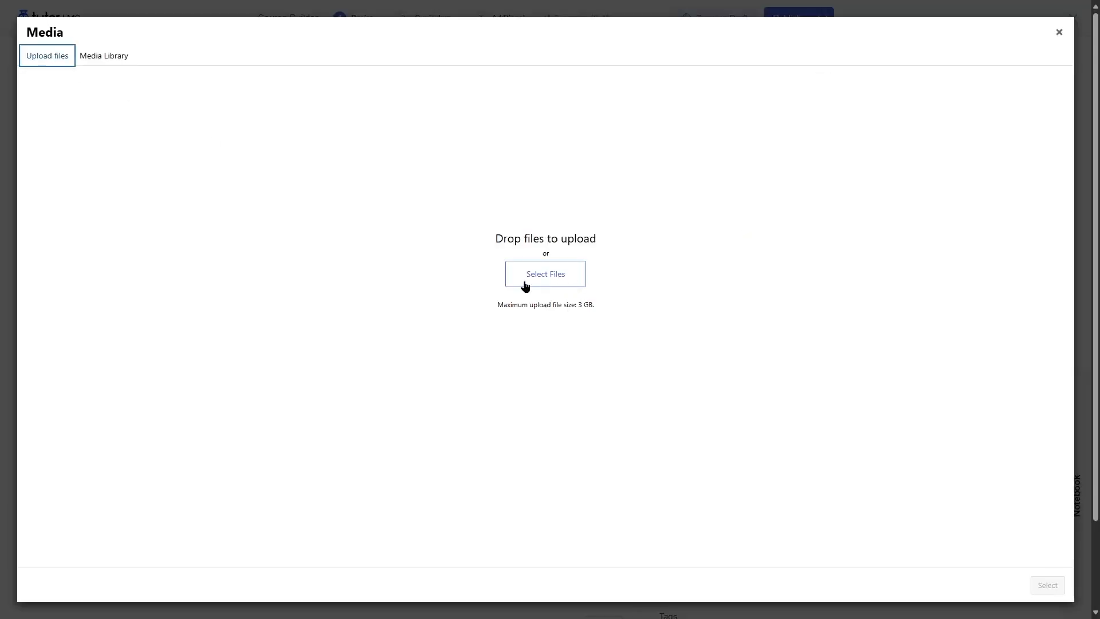
{"action": "left_click", "coordinate": [93, 57]}
{"action": "left_click", "coordinate": [70, 117]}
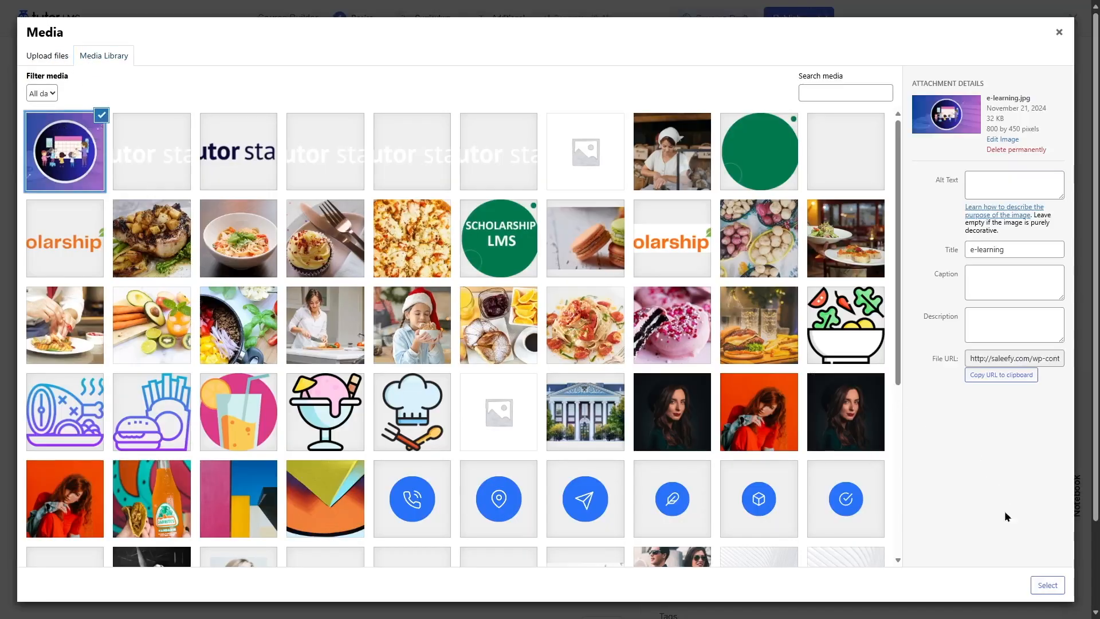
{"action": "left_click", "coordinate": [1046, 585]}
{"action": "mouse_move", "coordinate": [808, 227]}
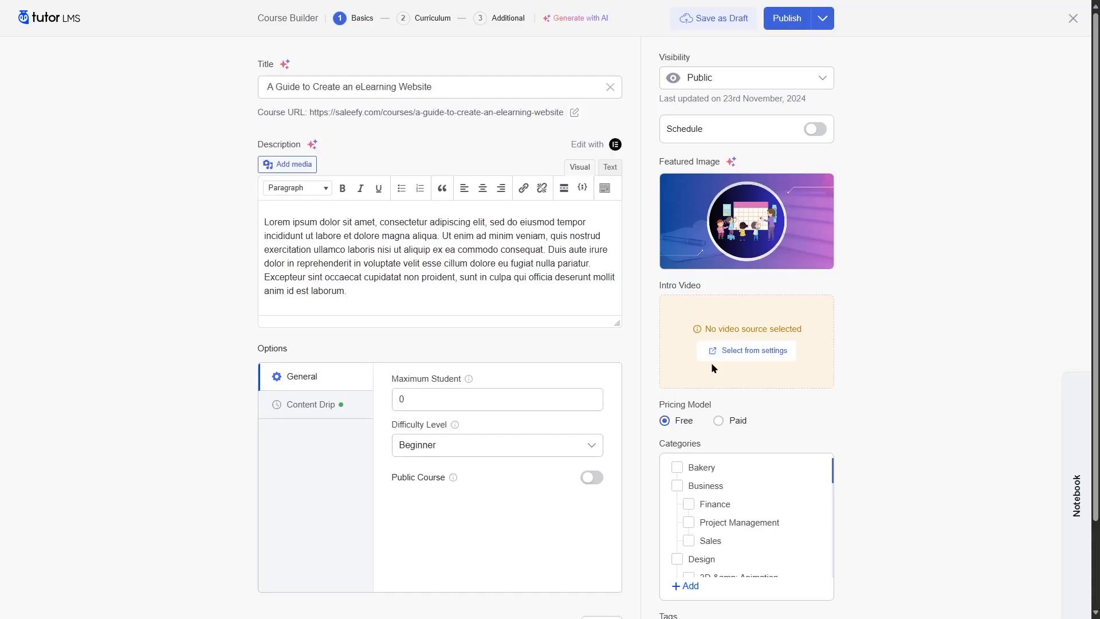
- Save the course as a draft and open the preferred video source settings for the intro video
{"action": "left_click", "coordinate": [726, 22]}
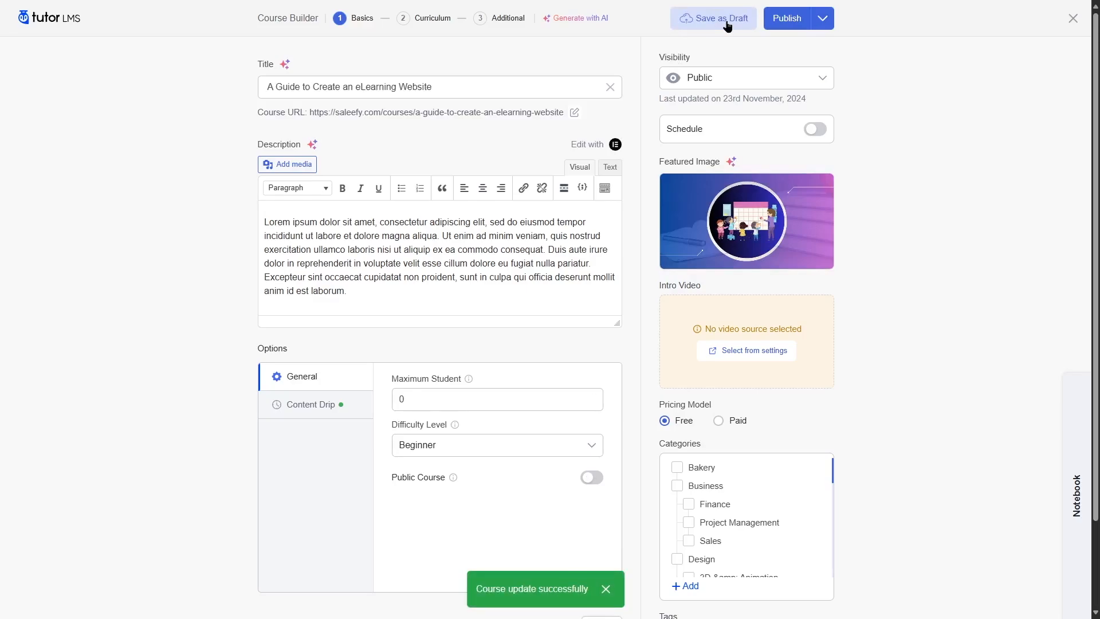
{"action": "left_click", "coordinate": [748, 351]}
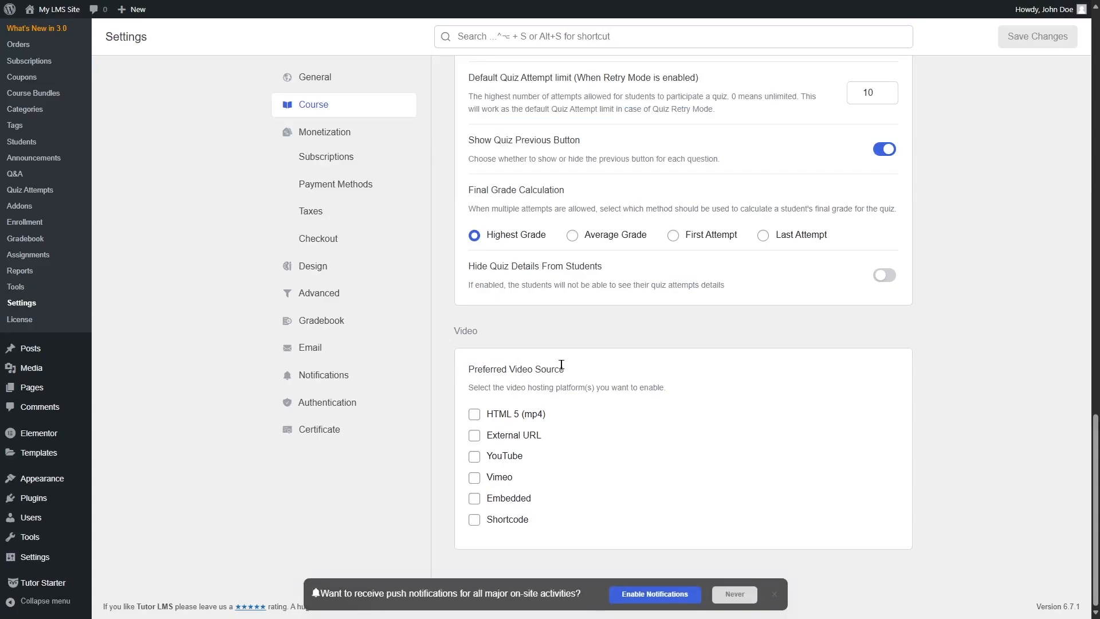
- Enable HTML 5 (mp4), External URL, YouTube, Vimeo, Embedded and Shortcode as preferred video sources and save the settings
{"action": "scroll", "coordinate": [53, 189], "scroll_direction": "up", "scroll_amount": 2}
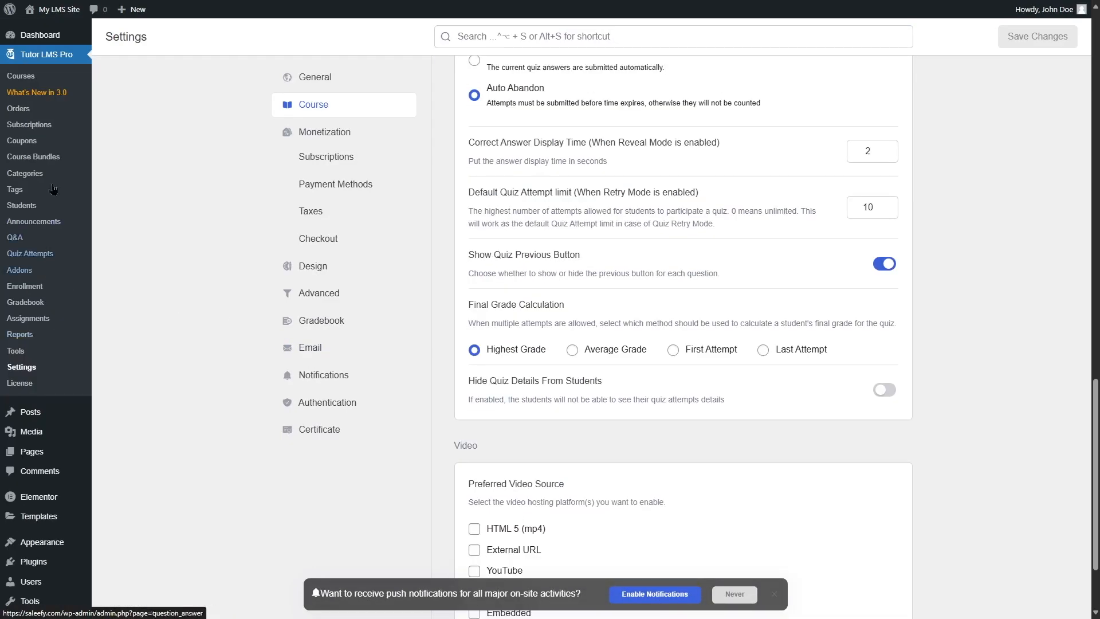
{"action": "scroll", "coordinate": [476, 445], "scroll_direction": "down", "scroll_amount": 2}
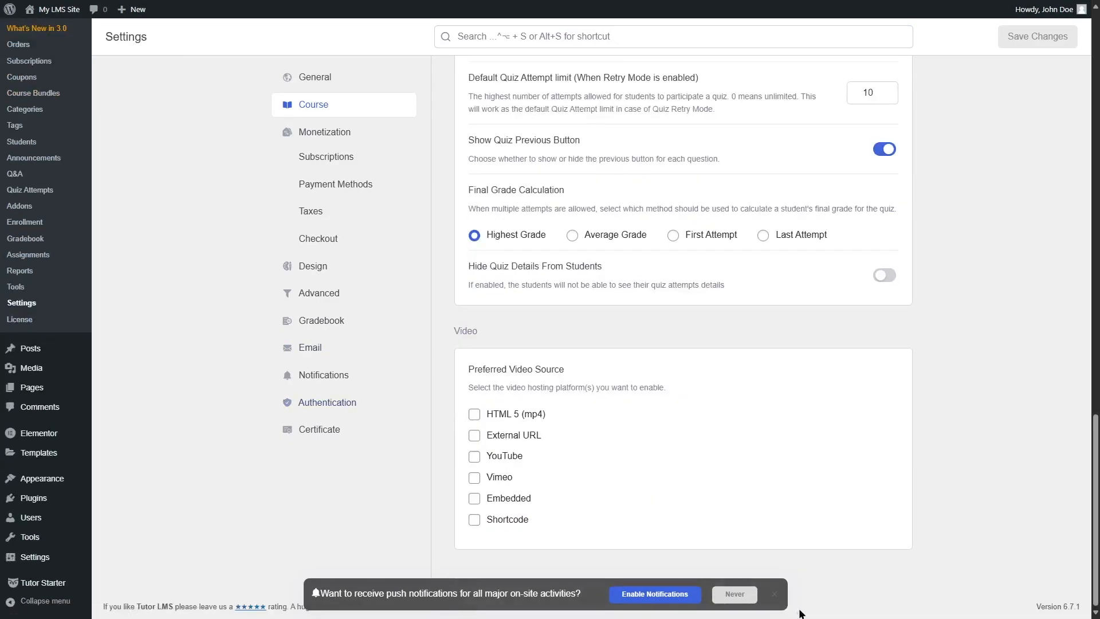
{"action": "left_click", "coordinate": [774, 594]}
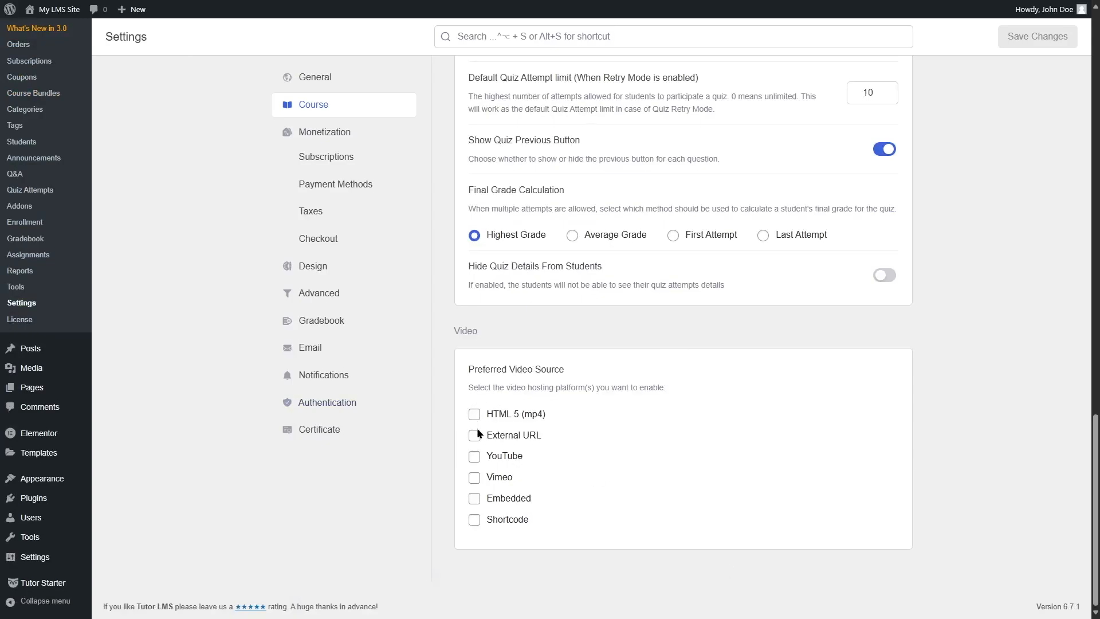
{"action": "left_click", "coordinate": [475, 415]}
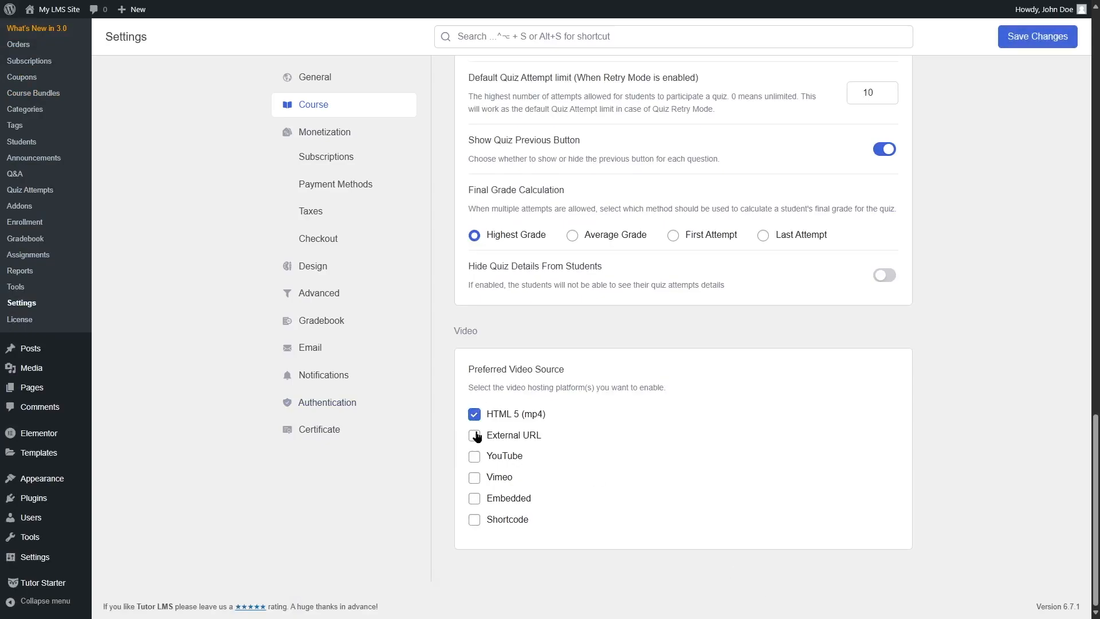
{"action": "left_click", "coordinate": [474, 436]}
{"action": "left_click", "coordinate": [475, 457]}
{"action": "left_click", "coordinate": [475, 519]}
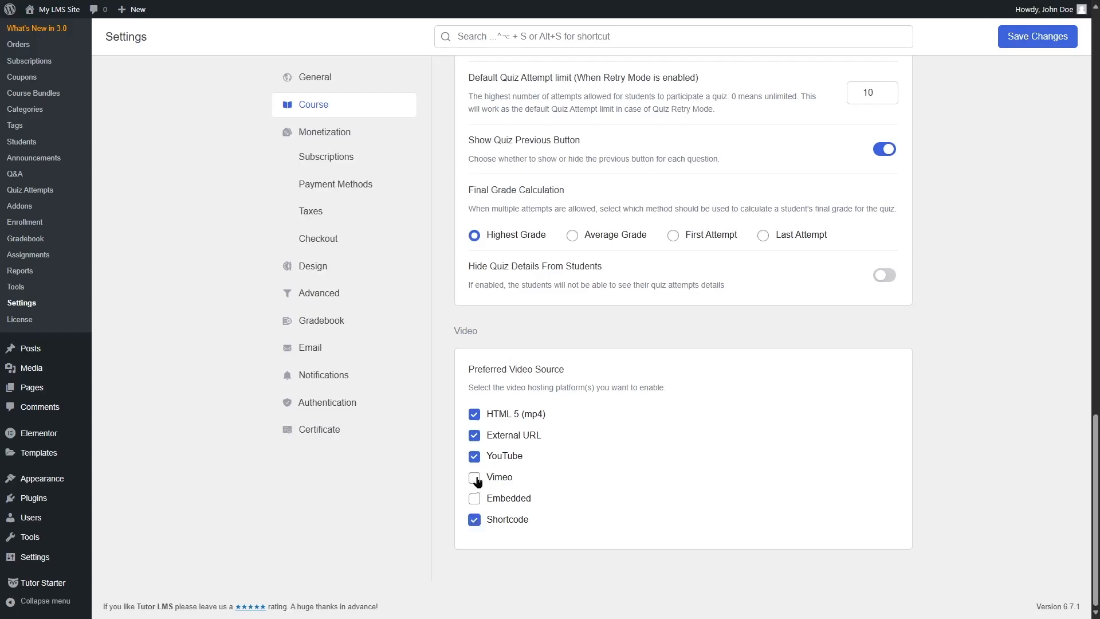
{"action": "left_click", "coordinate": [474, 499]}
{"action": "left_click", "coordinate": [475, 477]}
{"action": "left_click", "coordinate": [1021, 43]}
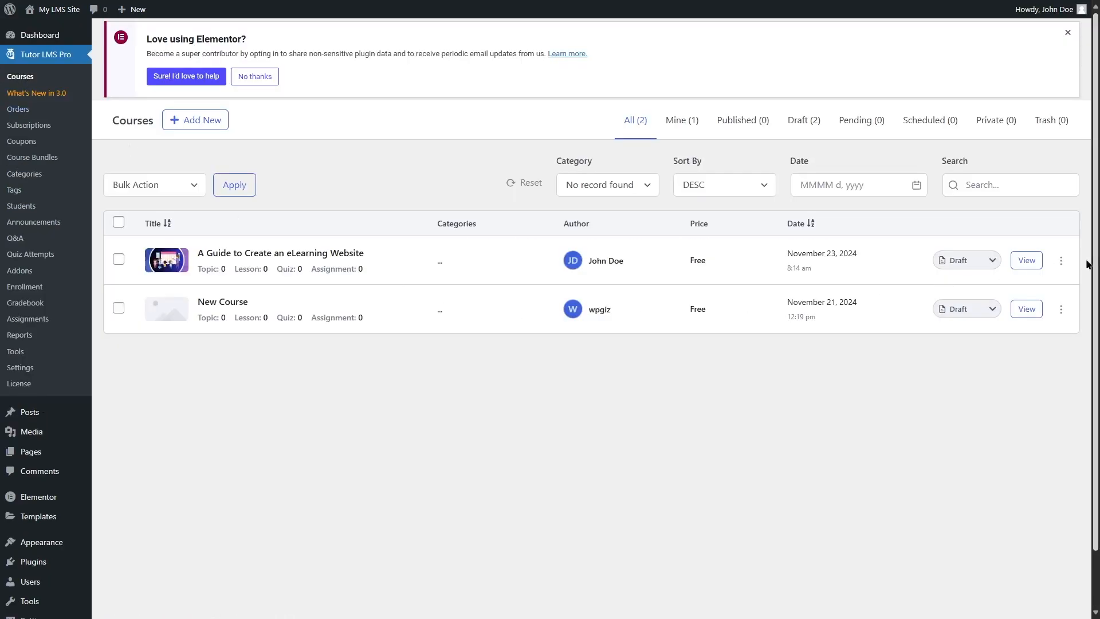
- Reopen the course "A Guide to Create an eLearning Website" for editing and examine the intro video's upload and URL options without adding a video
{"action": "left_click", "coordinate": [1062, 261]}
{"action": "left_click", "coordinate": [1026, 282]}
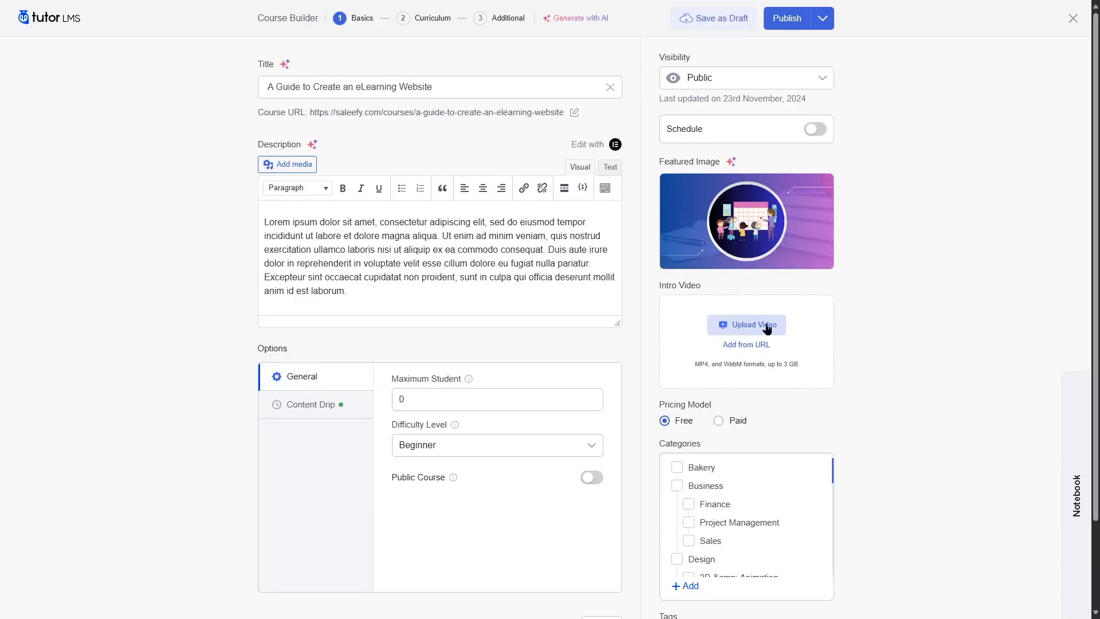
{"action": "left_click", "coordinate": [737, 326]}
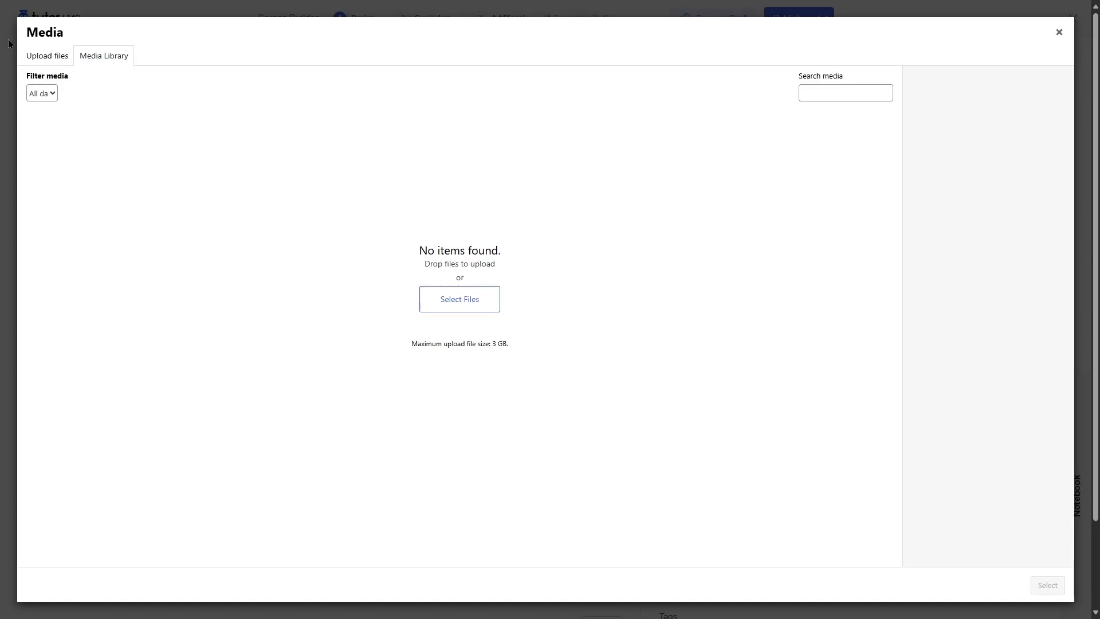
{"action": "left_click", "coordinate": [1059, 32]}
{"action": "left_click", "coordinate": [733, 346]}
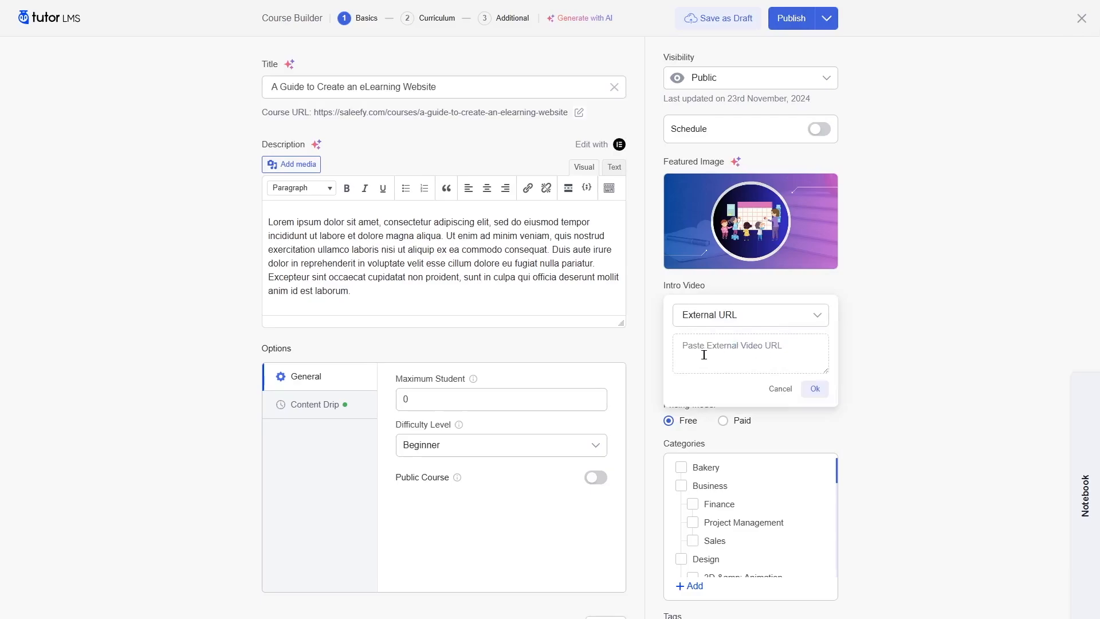
{"action": "left_click", "coordinate": [780, 389]}
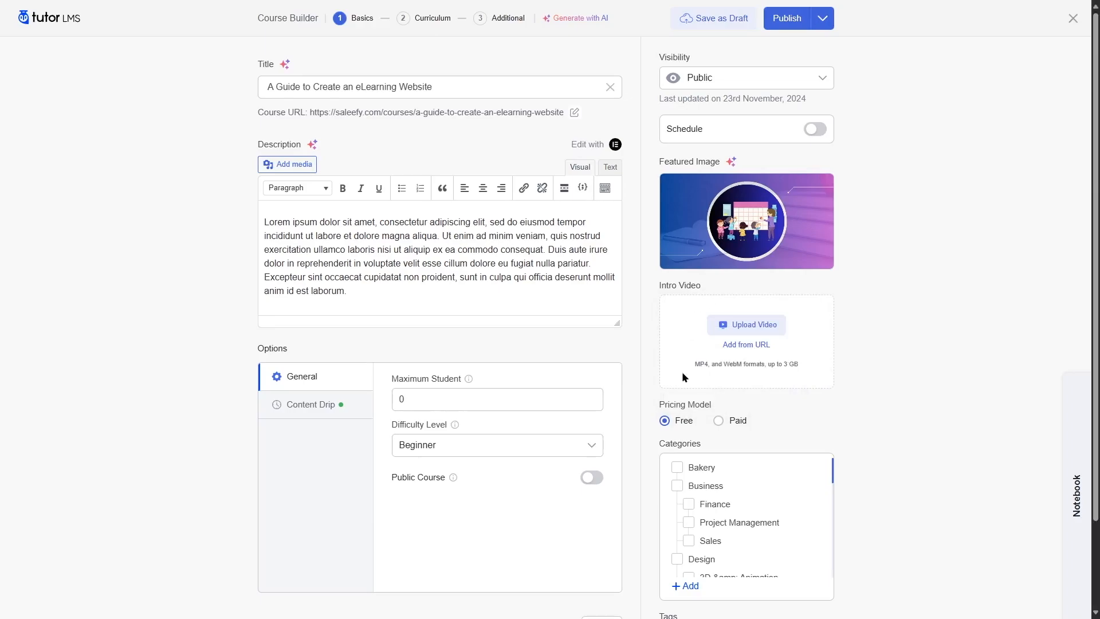
- Try the Paid pricing model without a price, return it to Free and save the course as a draft
{"action": "scroll", "coordinate": [902, 338], "scroll_direction": "down", "scroll_amount": 2}
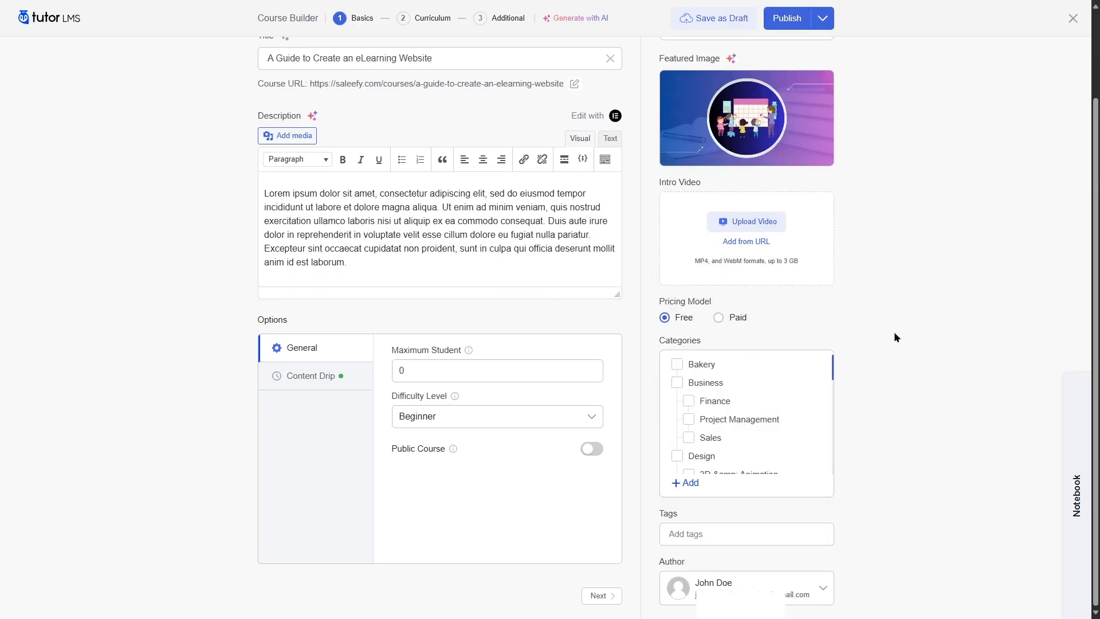
{"action": "left_click", "coordinate": [718, 317]}
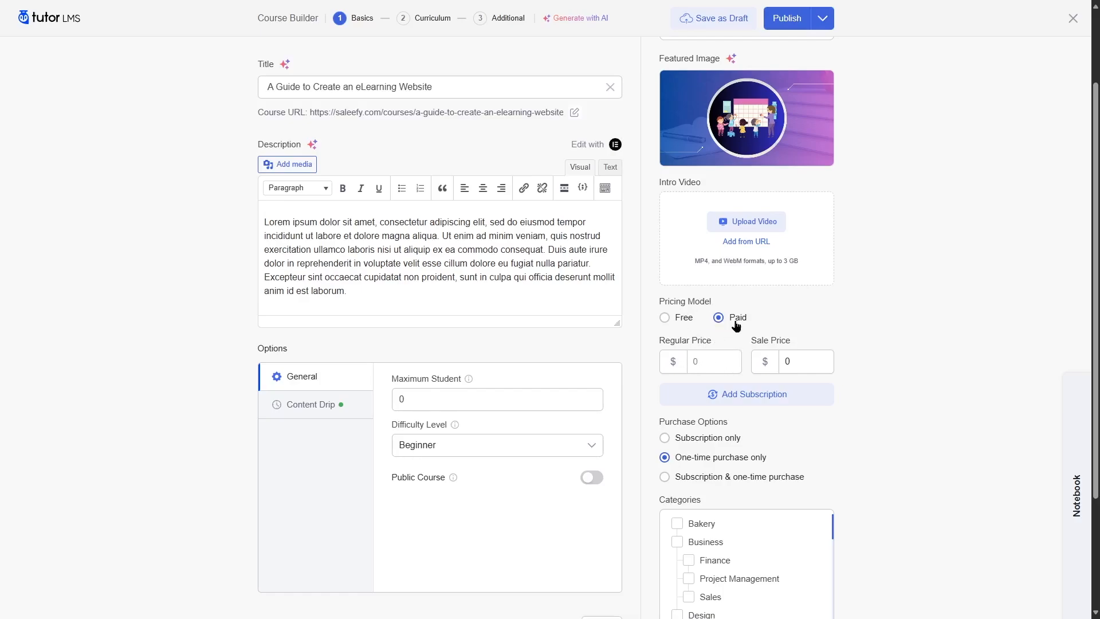
{"action": "left_click", "coordinate": [715, 26]}
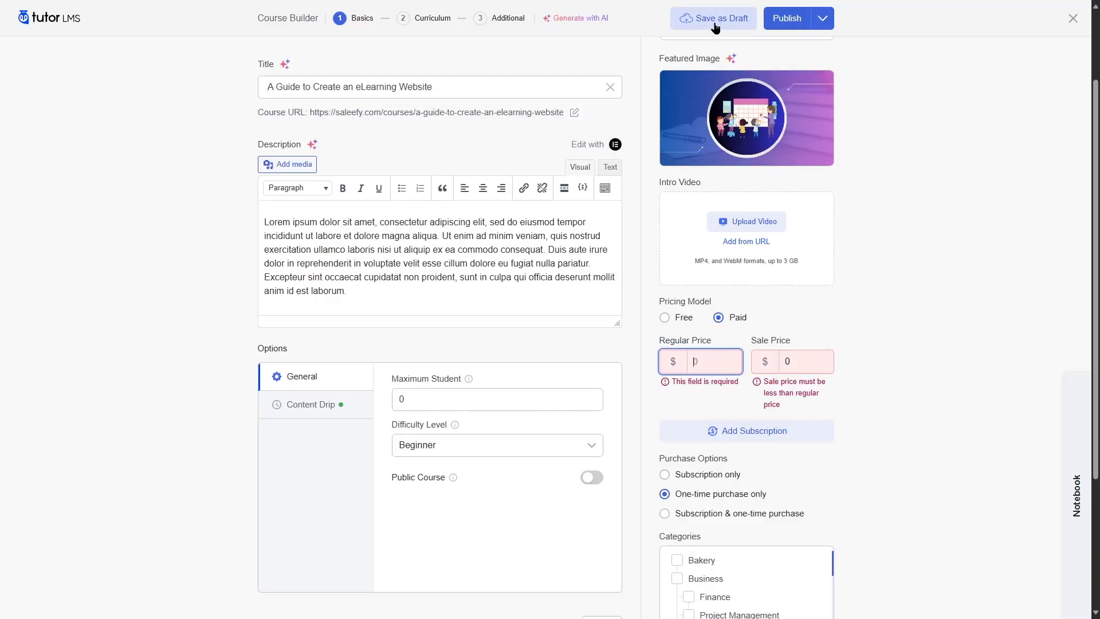
{"action": "left_click", "coordinate": [665, 317]}
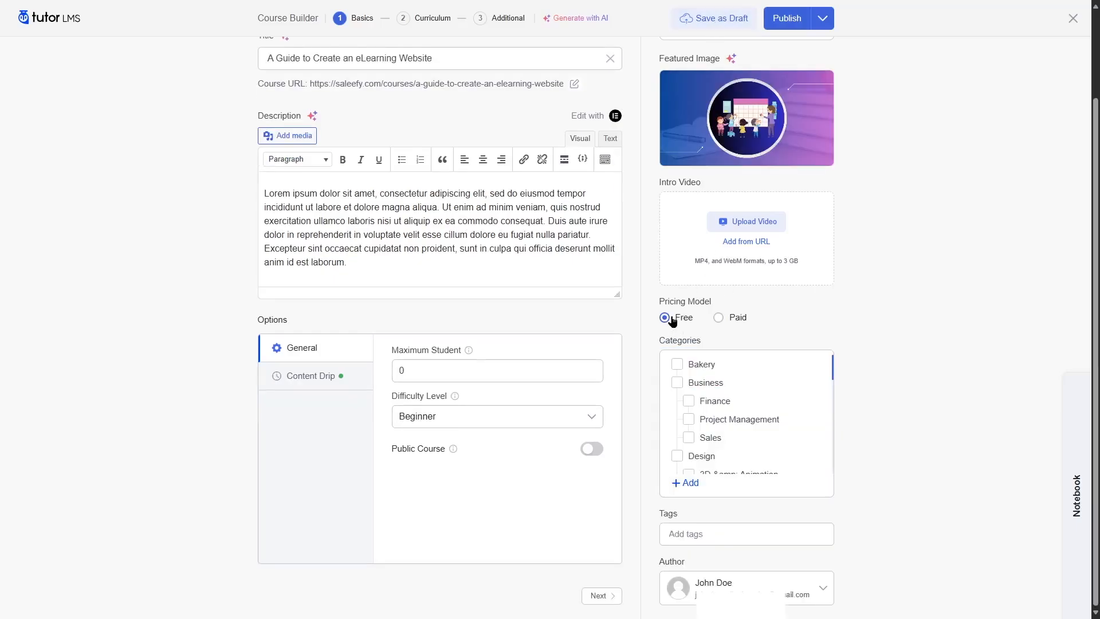
{"action": "left_click", "coordinate": [697, 28]}
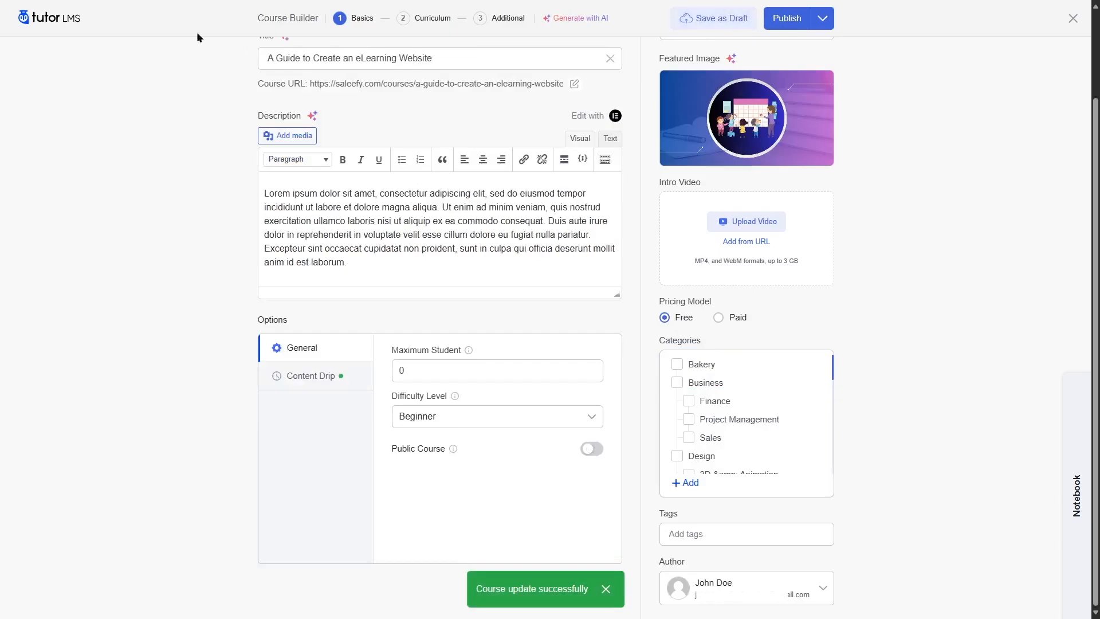
- Leave the course builder and select Native as the eCommerce engine in the Monetization settings
{"action": "left_click", "coordinate": [1071, 19]}
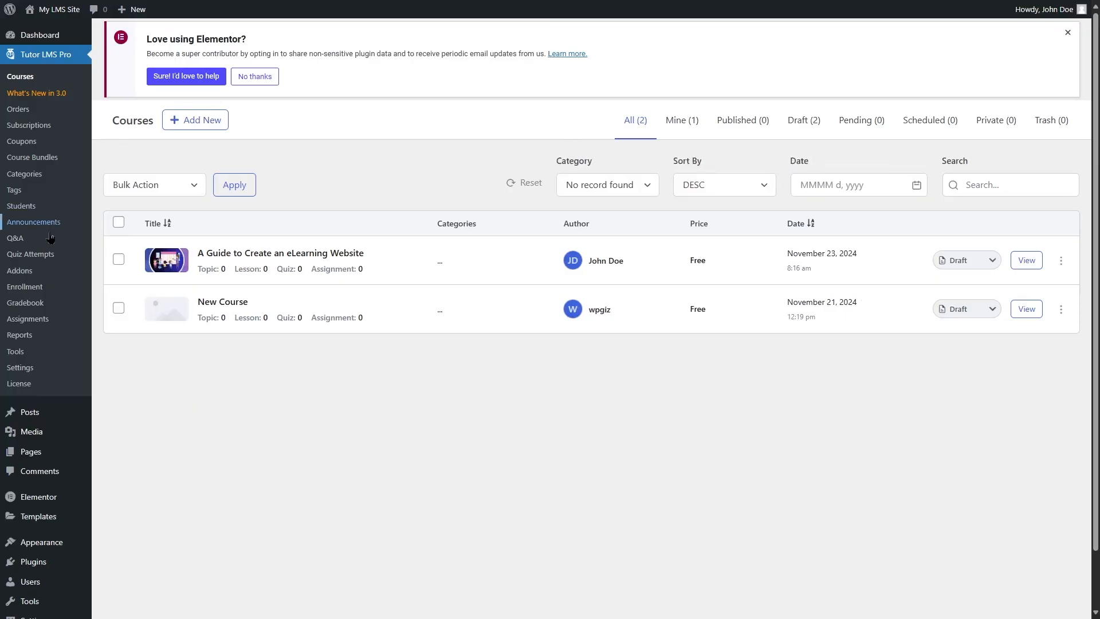
{"action": "left_click", "coordinate": [28, 368]}
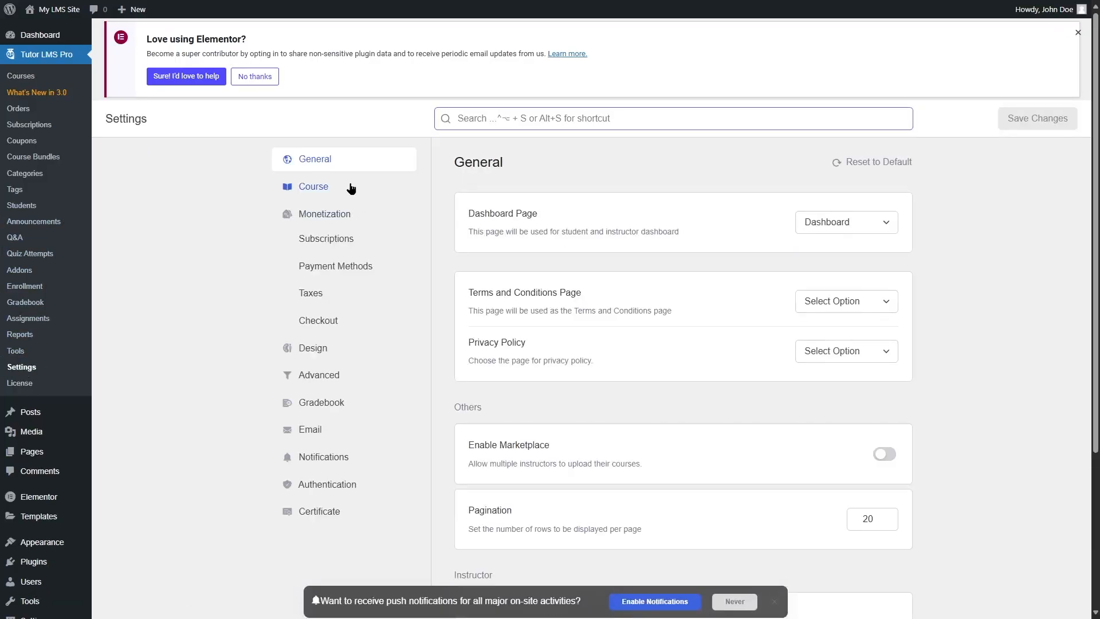
{"action": "left_click", "coordinate": [338, 218]}
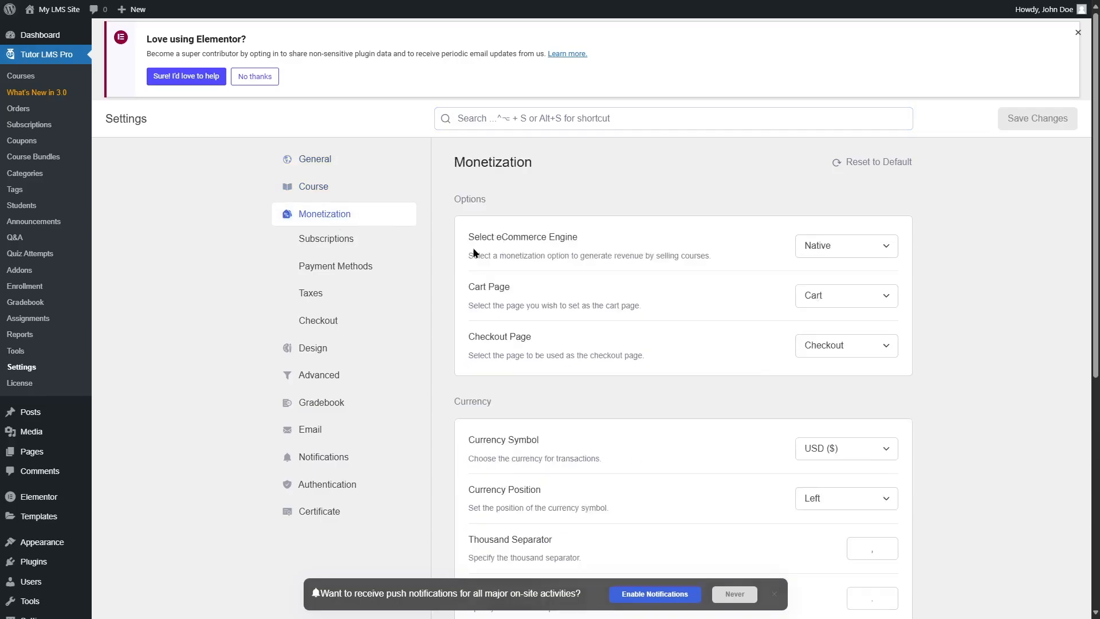
{"action": "left_click", "coordinate": [826, 248]}
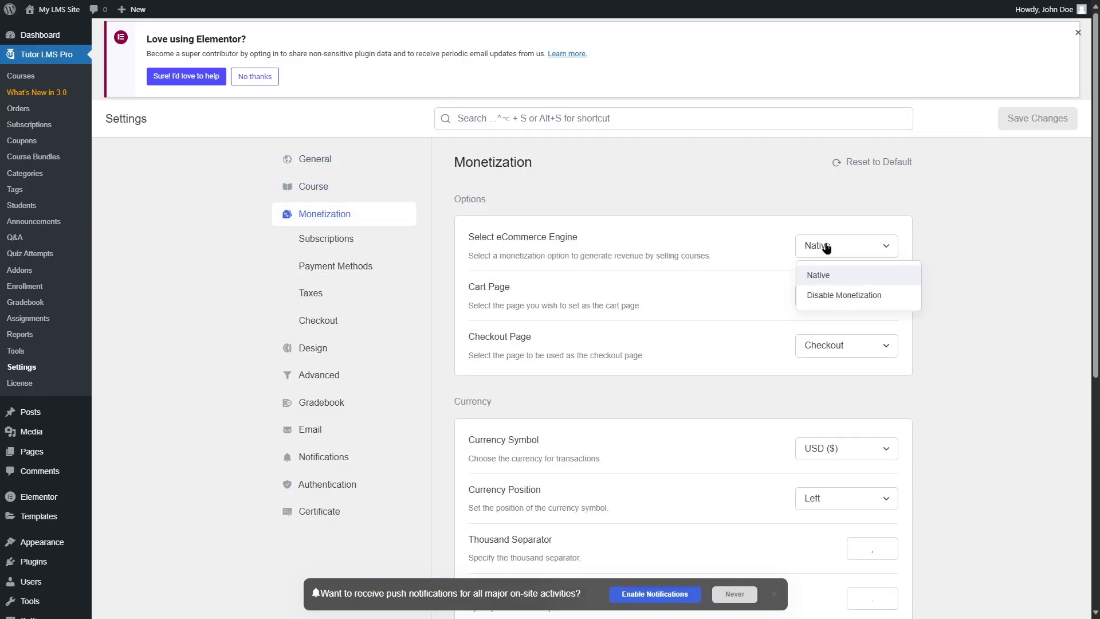
{"action": "left_click", "coordinate": [820, 280]}
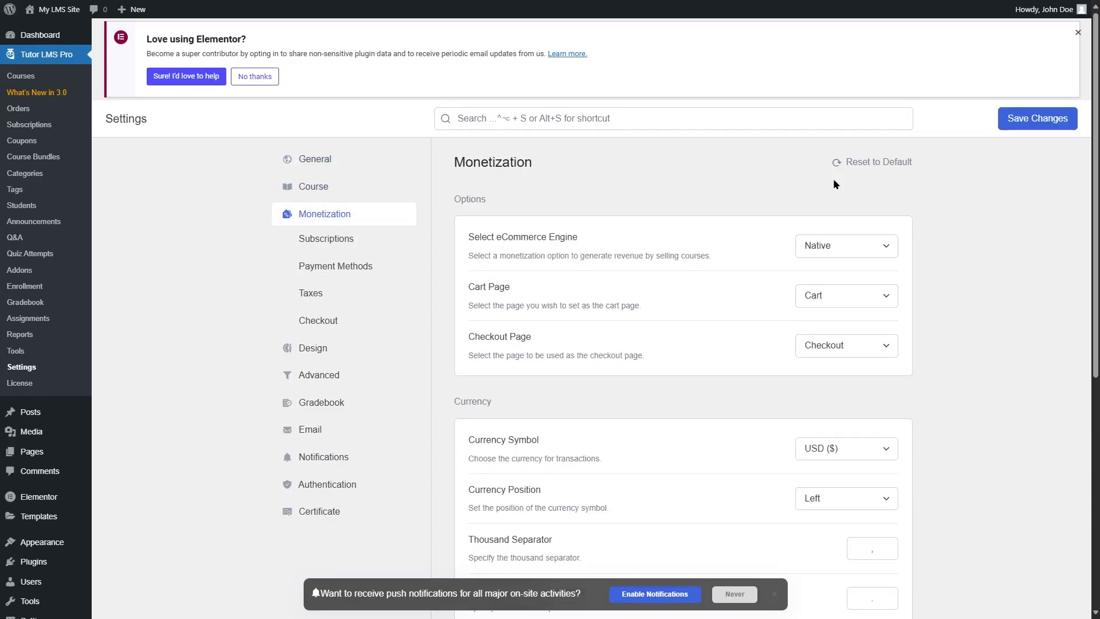
{"action": "left_click", "coordinate": [821, 246]}
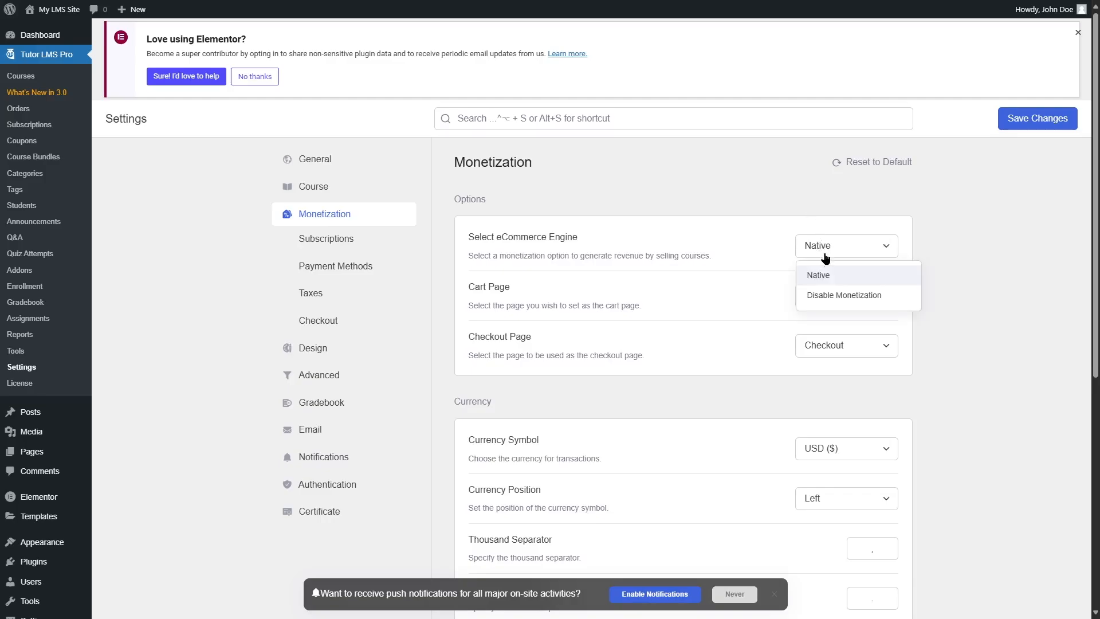
- Examine the payment gateways available to install and PayPal's configuration fields in the payment method settings
{"action": "left_click", "coordinate": [338, 269]}
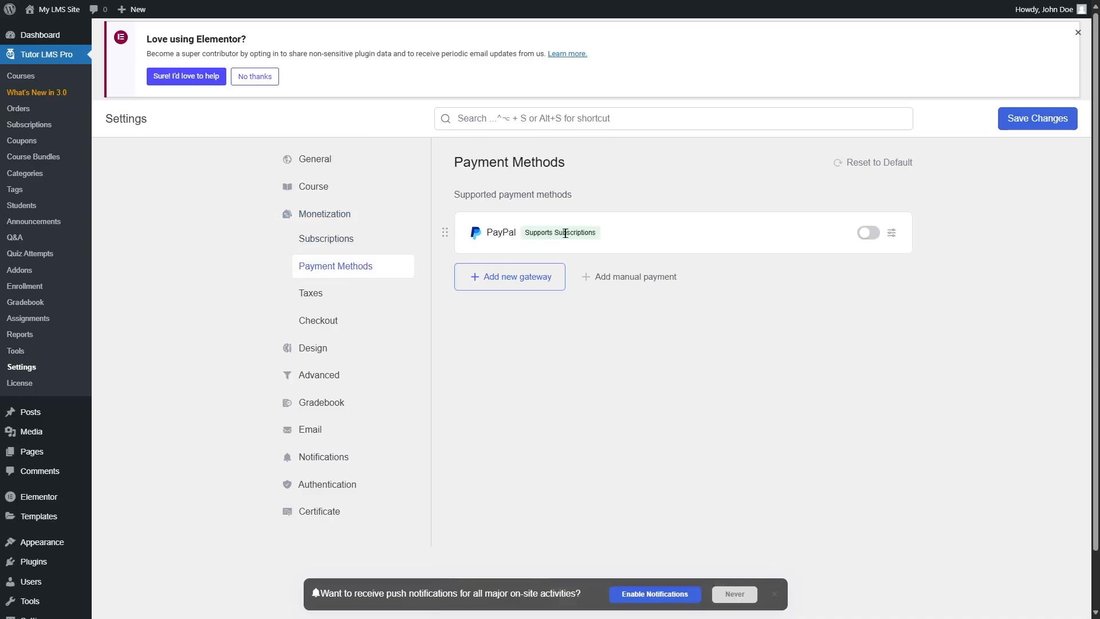
{"action": "left_click", "coordinate": [506, 283]}
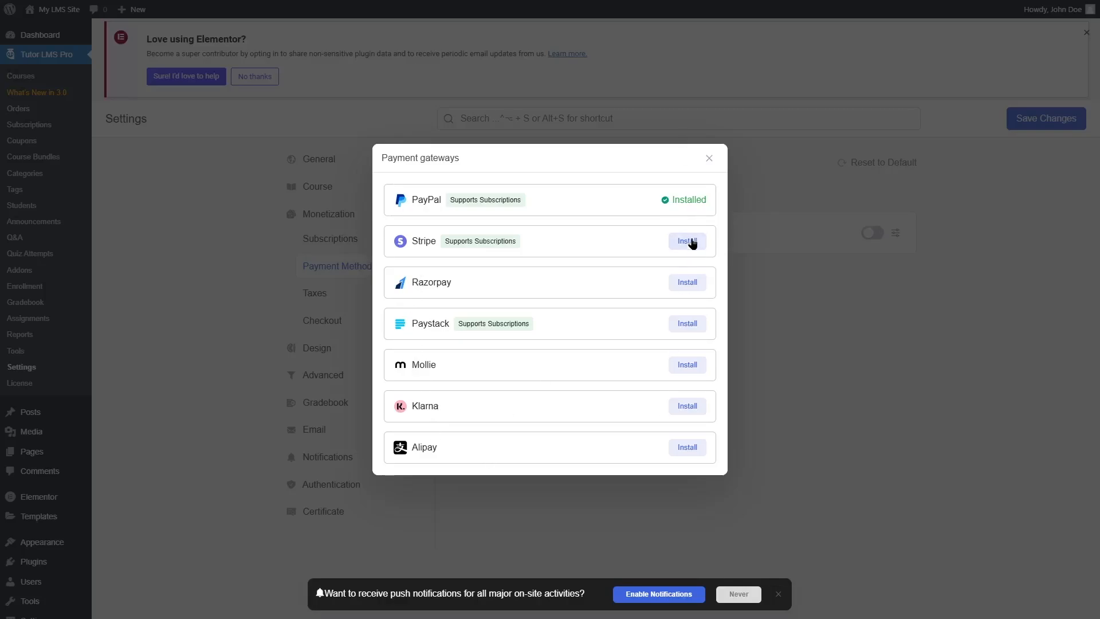
{"action": "left_click", "coordinate": [709, 158]}
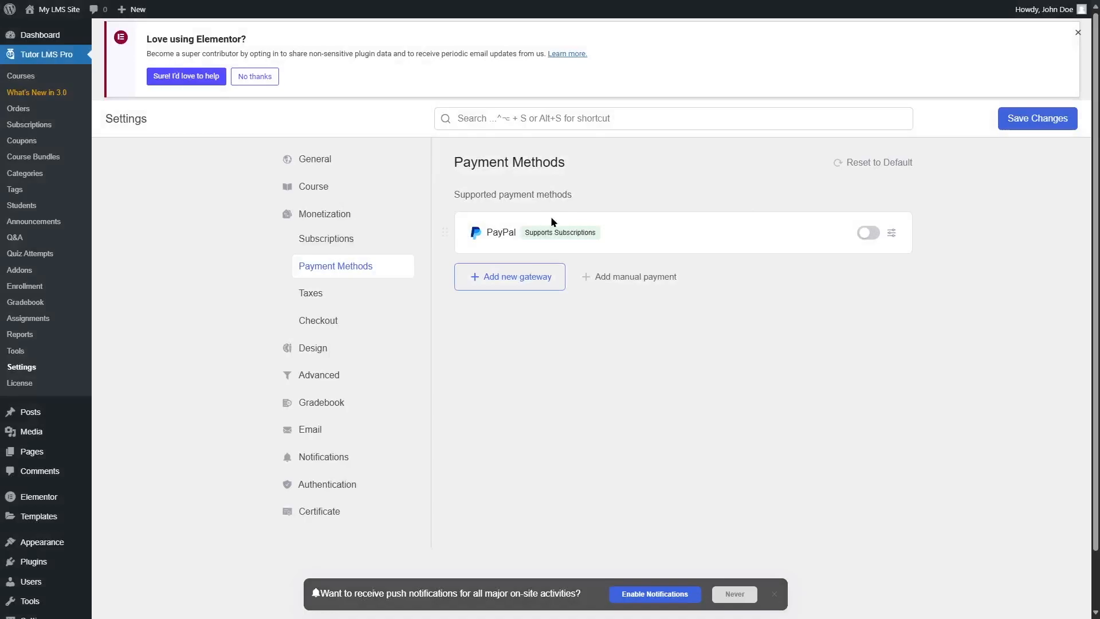
{"action": "left_click", "coordinate": [865, 236]}
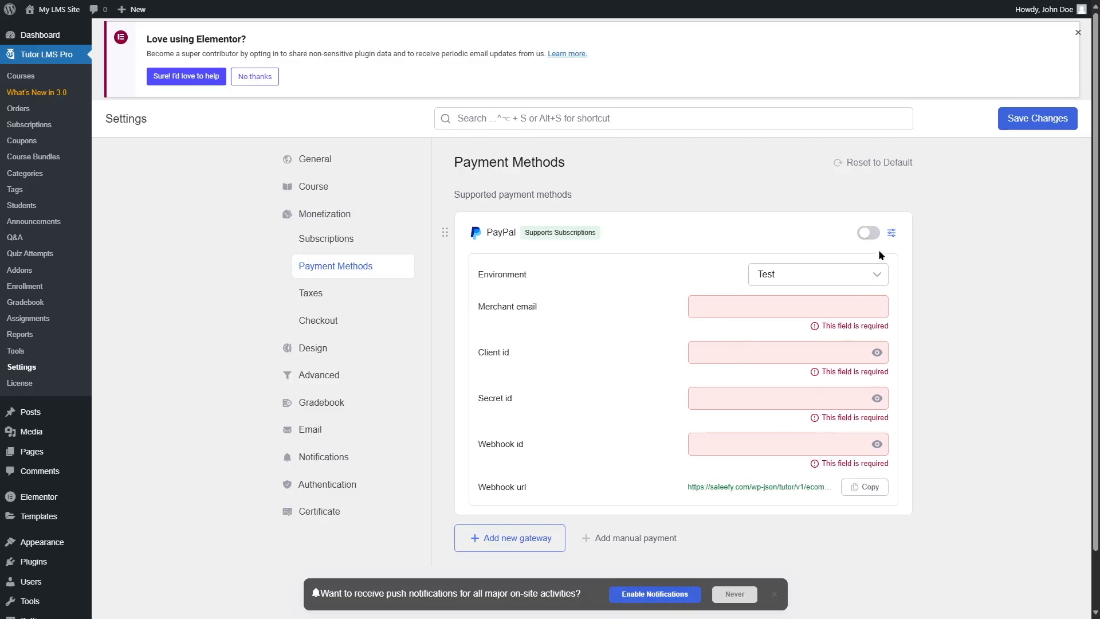
{"action": "left_click", "coordinate": [891, 232]}
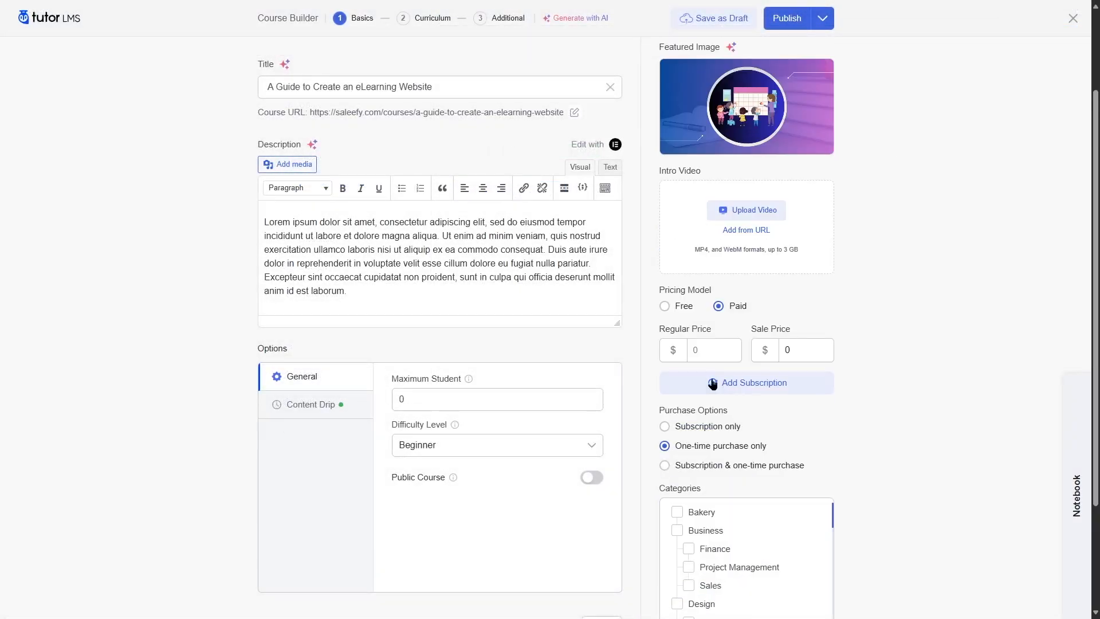
- Try the course's price fields and a new subscription plan with a sale price offer, cancel the plan and return the pricing model to Free
{"action": "left_click", "coordinate": [709, 355]}
{"action": "double_click", "coordinate": [794, 346]}
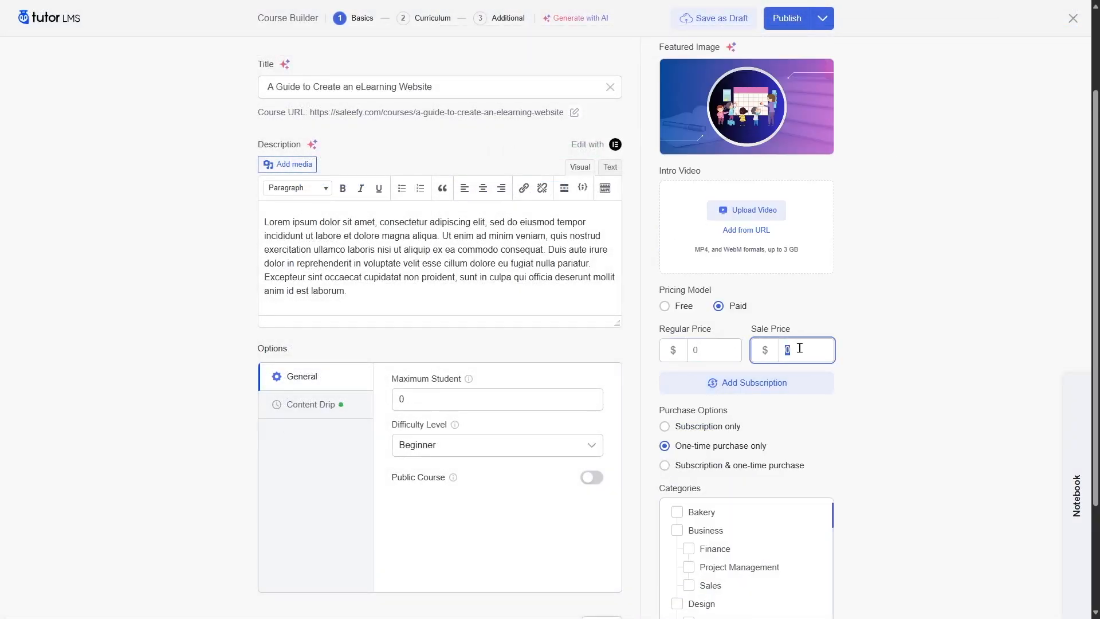
{"action": "left_click", "coordinate": [757, 390]}
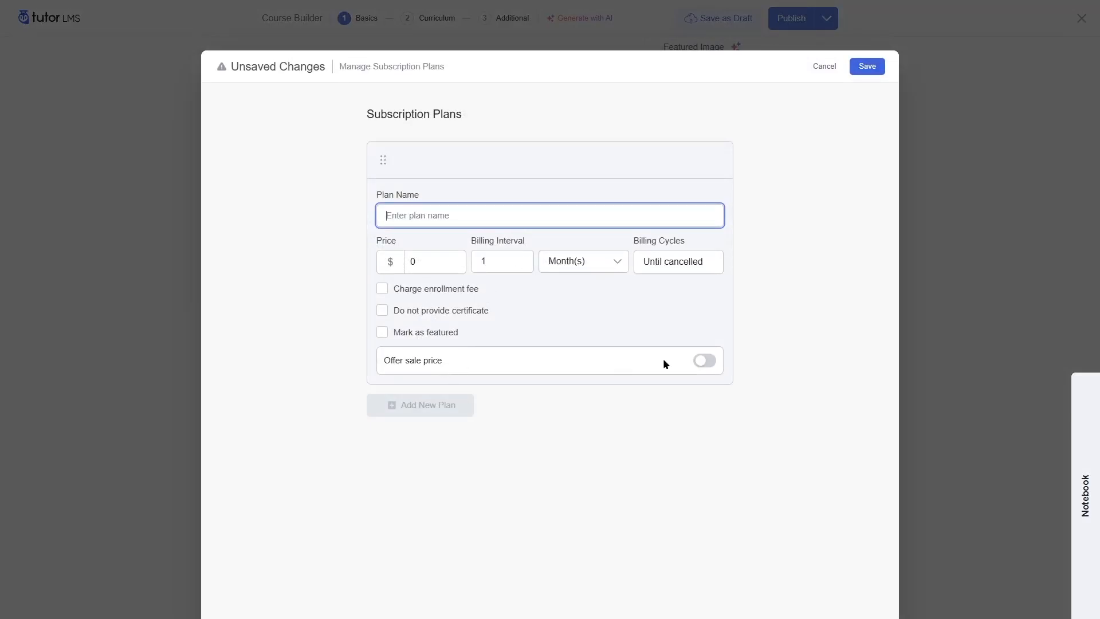
{"action": "left_click", "coordinate": [704, 360]}
{"action": "left_click", "coordinate": [706, 361]}
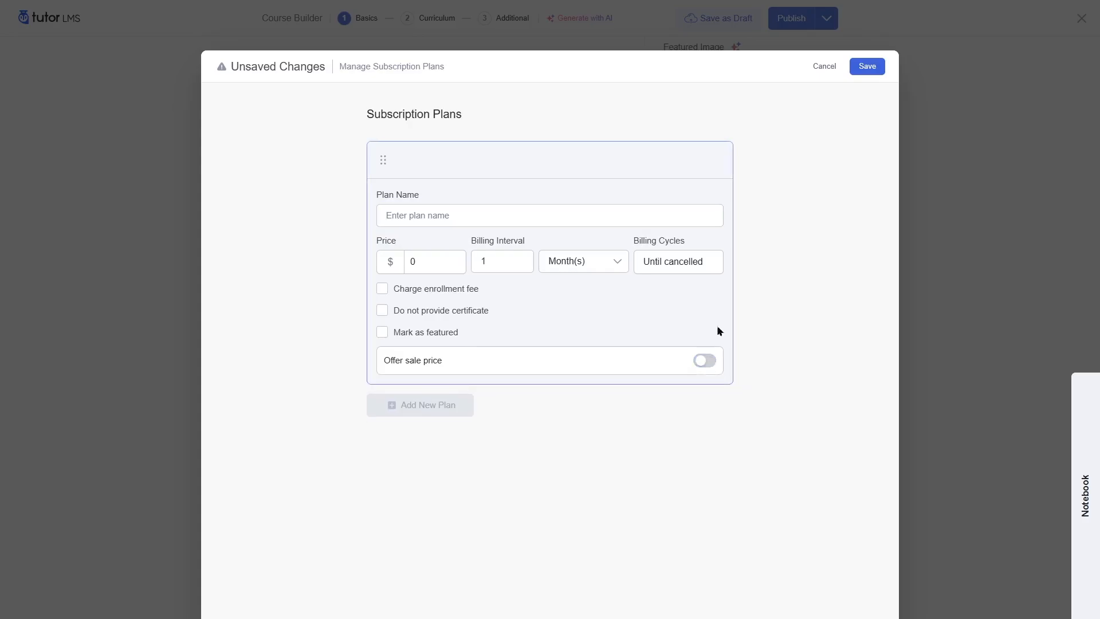
{"action": "left_click", "coordinate": [824, 66]}
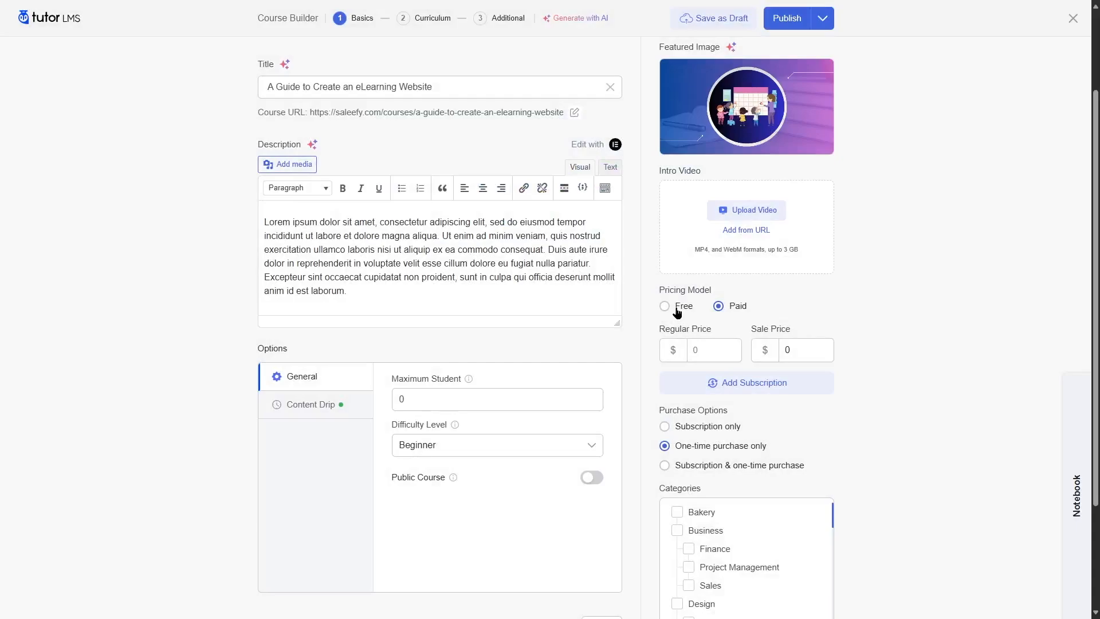
{"action": "left_click", "coordinate": [677, 309]}
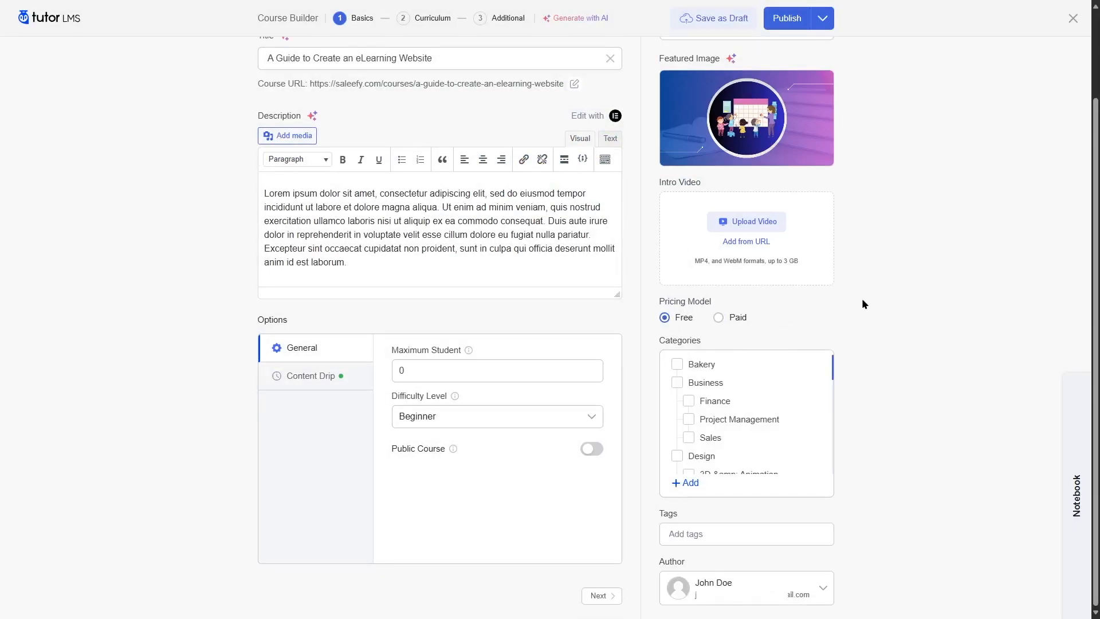
- Create a new course category named LMS under the parent category Development
{"action": "scroll", "coordinate": [752, 403], "scroll_direction": "down", "scroll_amount": 3}
{"action": "scroll", "coordinate": [750, 406], "scroll_direction": "down", "scroll_amount": 4}
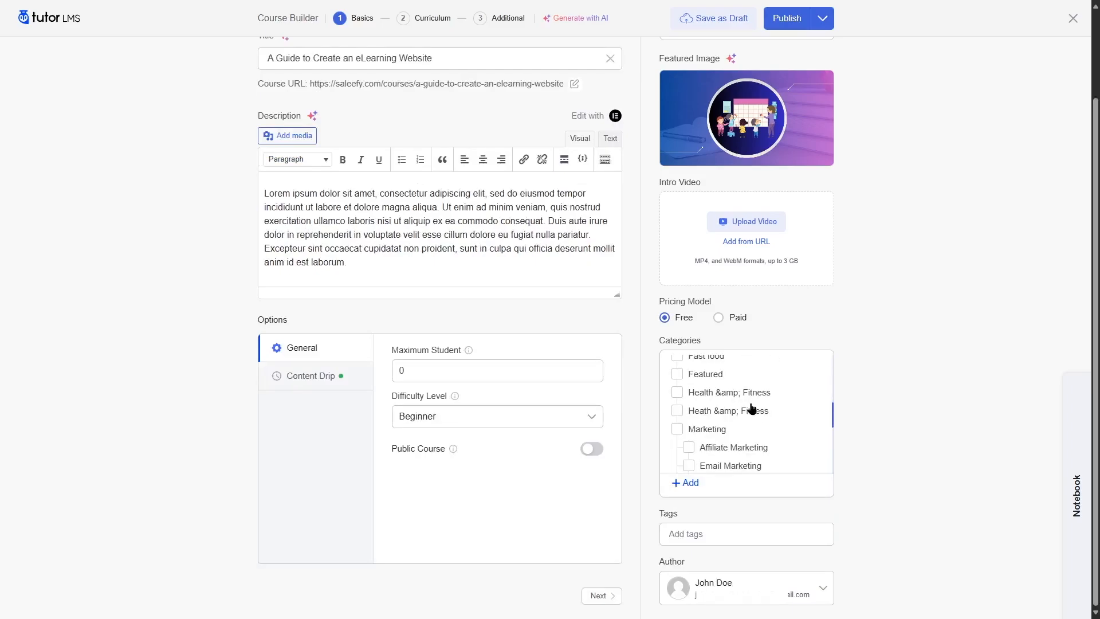
{"action": "scroll", "coordinate": [751, 412], "scroll_direction": "up", "scroll_amount": 5}
{"action": "scroll", "coordinate": [752, 416], "scroll_direction": "up", "scroll_amount": 3}
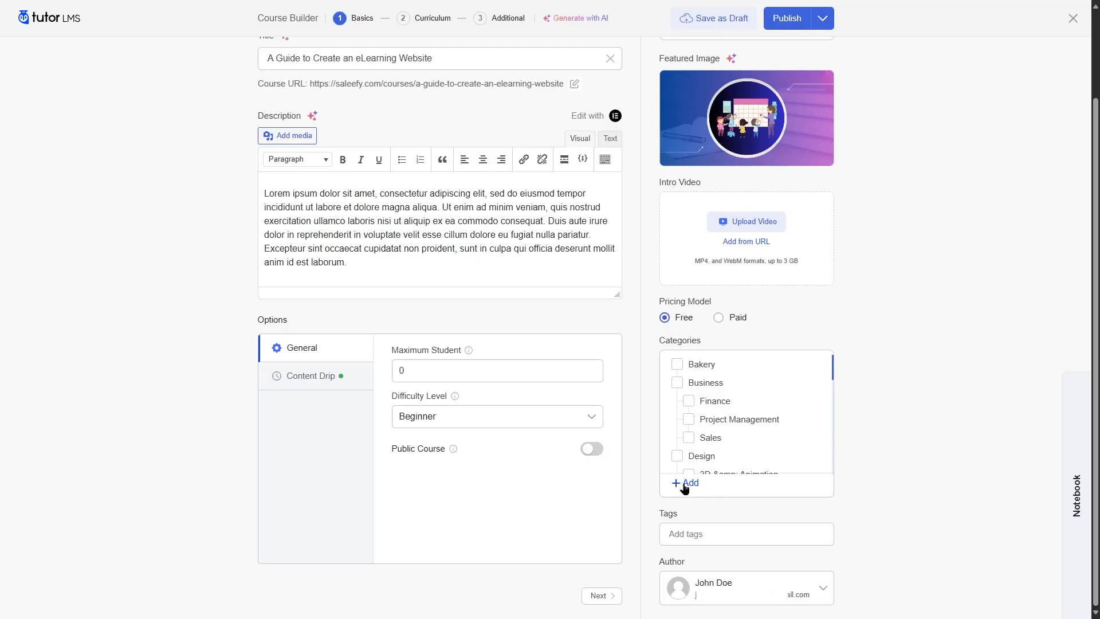
{"action": "left_click", "coordinate": [687, 484]}
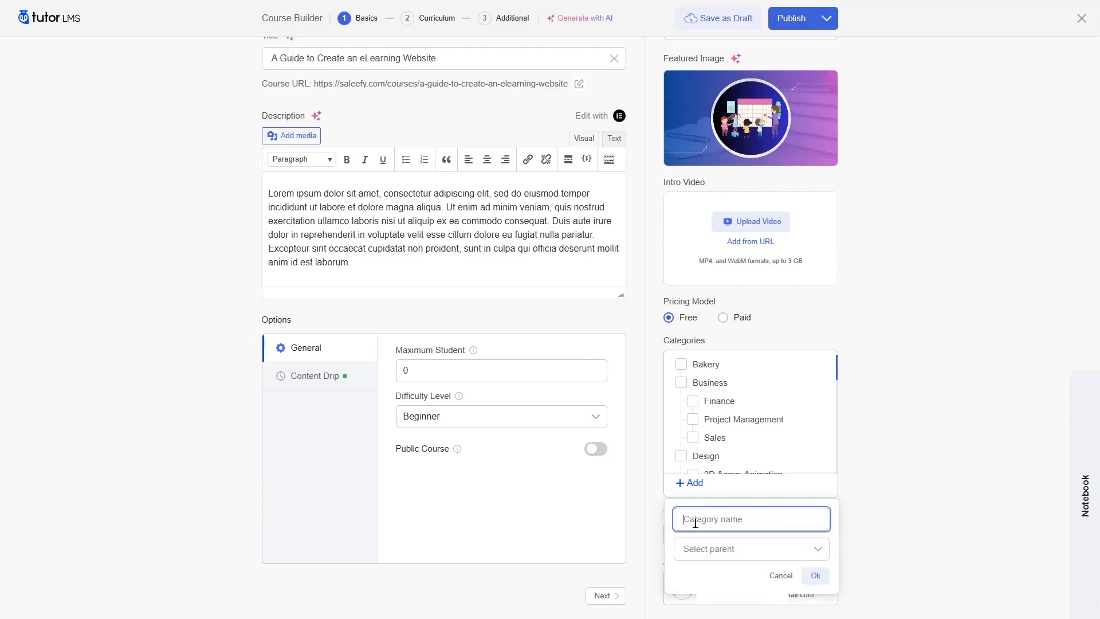
{"action": "type", "text": "L"}
{"action": "left_click", "coordinate": [761, 550]}
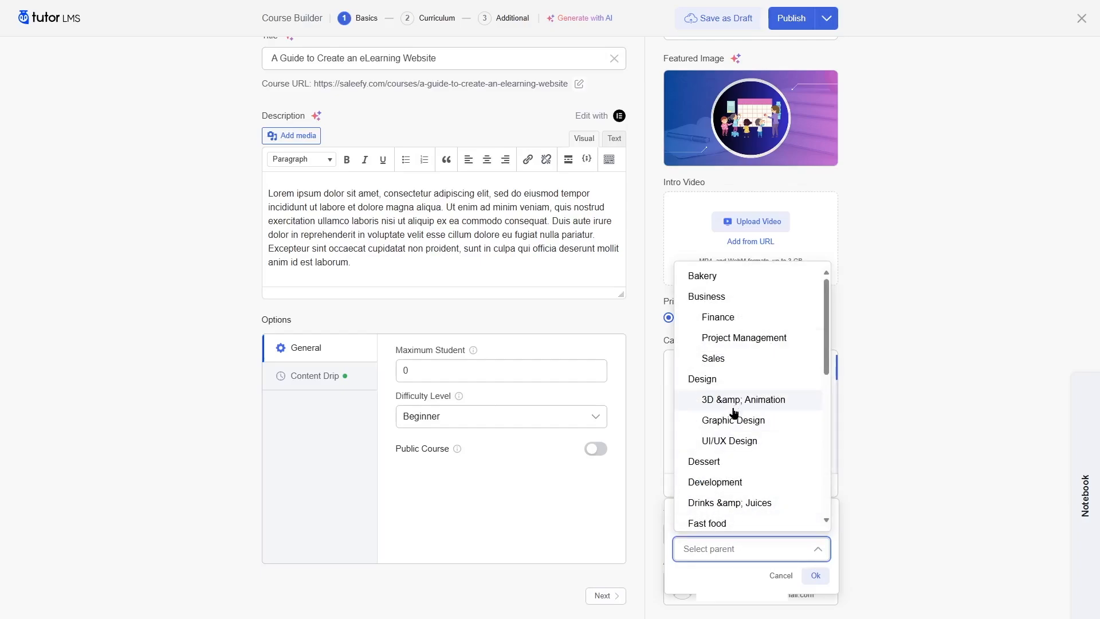
{"action": "scroll", "coordinate": [734, 421], "scroll_direction": "down", "scroll_amount": 4}
{"action": "scroll", "coordinate": [732, 344], "scroll_direction": "up", "scroll_amount": 2}
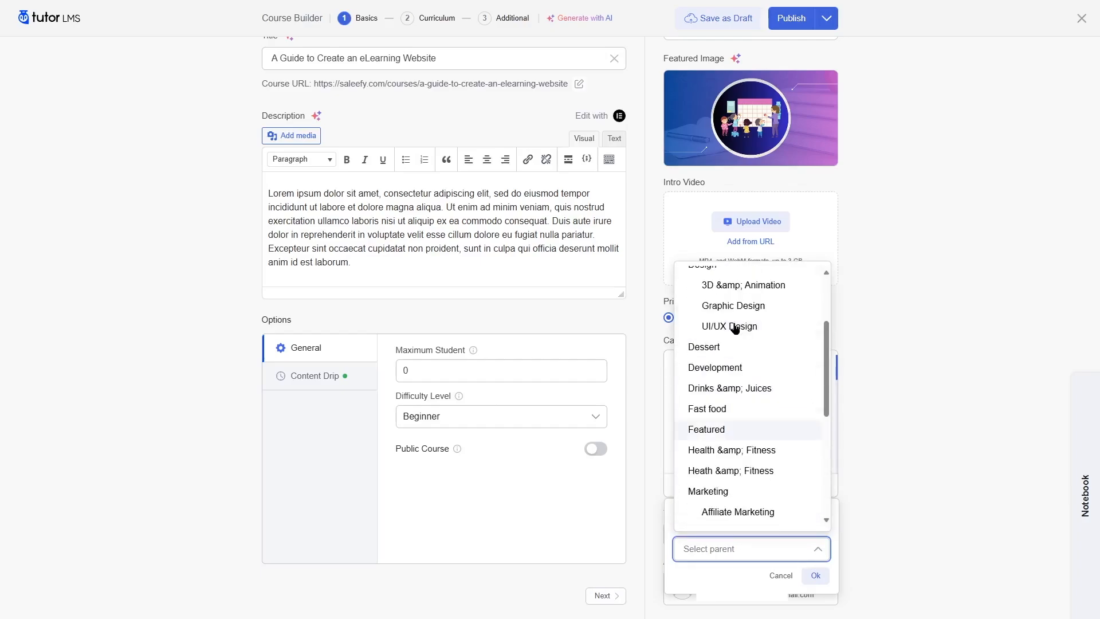
{"action": "left_click", "coordinate": [735, 368]}
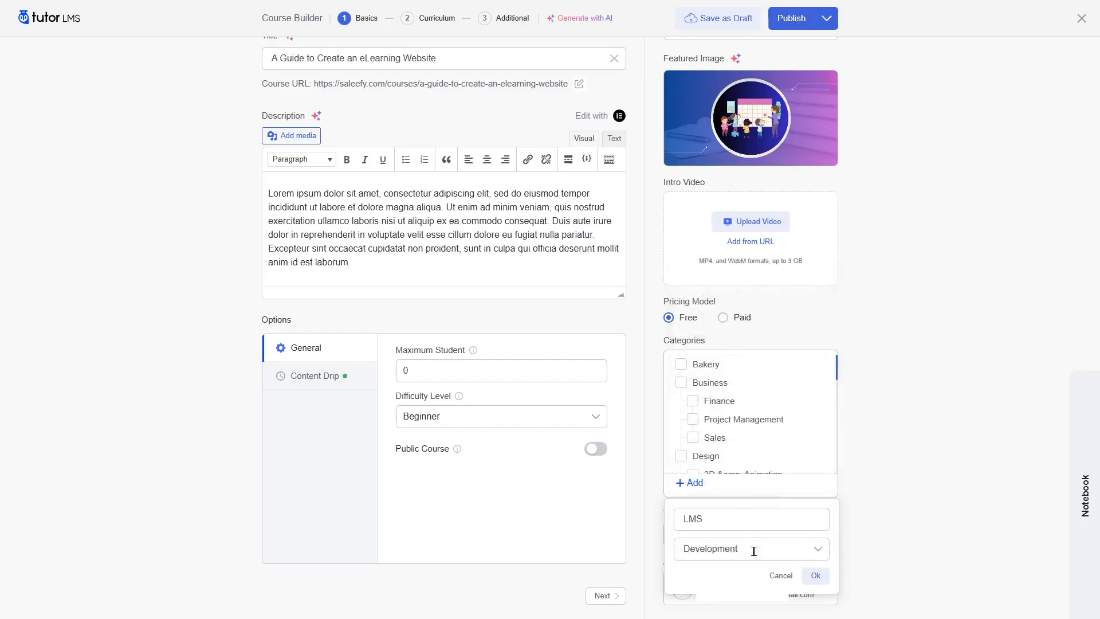
{"action": "left_click", "coordinate": [820, 582]}
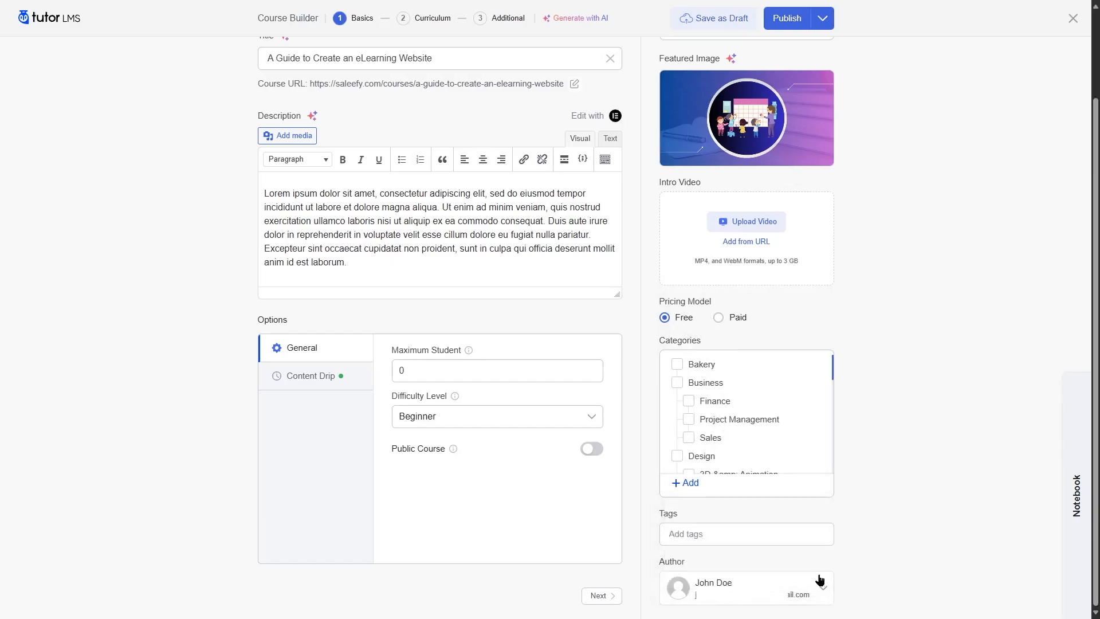
- Assign the course to the Development category and its LMS subcategory
{"action": "scroll", "coordinate": [799, 448], "scroll_direction": "down", "scroll_amount": 3}
{"action": "scroll", "coordinate": [799, 448], "scroll_direction": "down", "scroll_amount": 5}
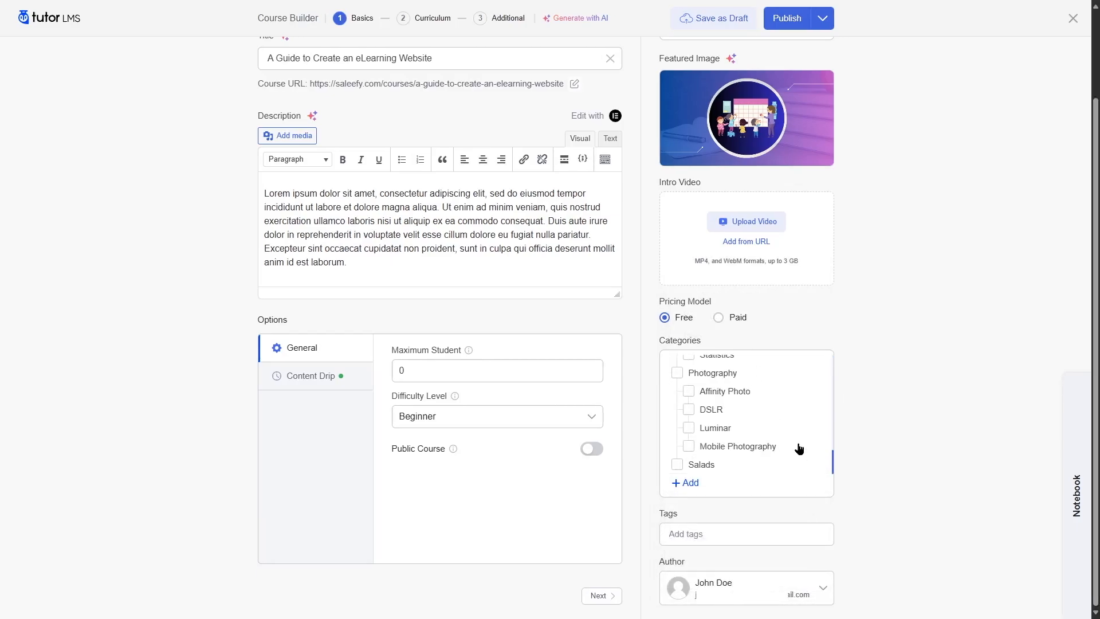
{"action": "scroll", "coordinate": [799, 448], "scroll_direction": "up", "scroll_amount": 10}
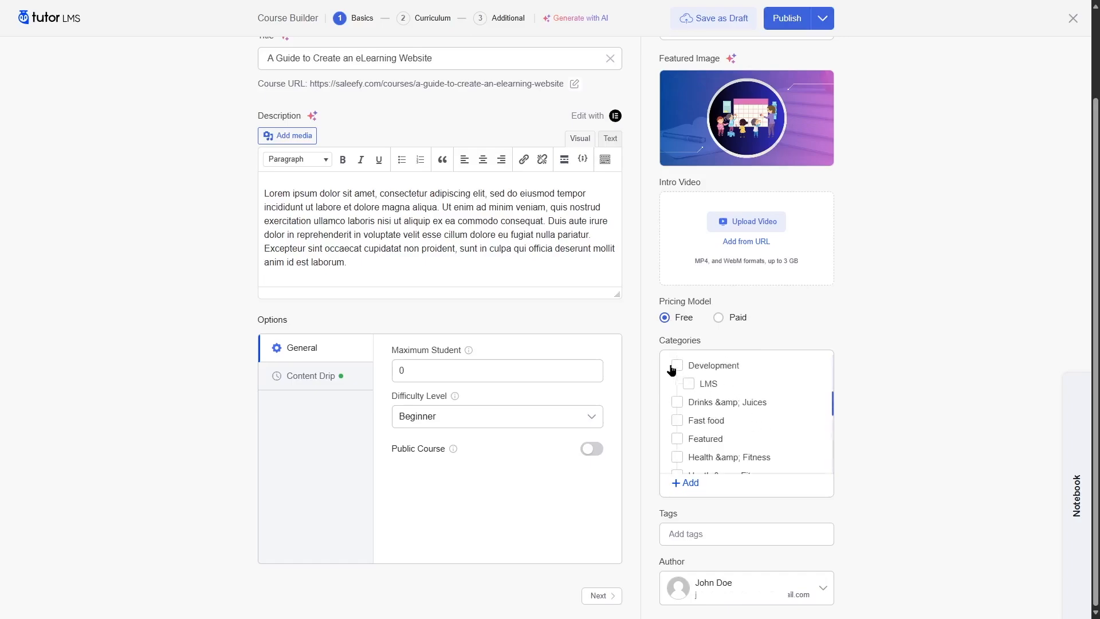
{"action": "left_click", "coordinate": [677, 365]}
{"action": "left_click", "coordinate": [688, 383]}
{"action": "scroll", "coordinate": [707, 441], "scroll_direction": "up", "scroll_amount": 5}
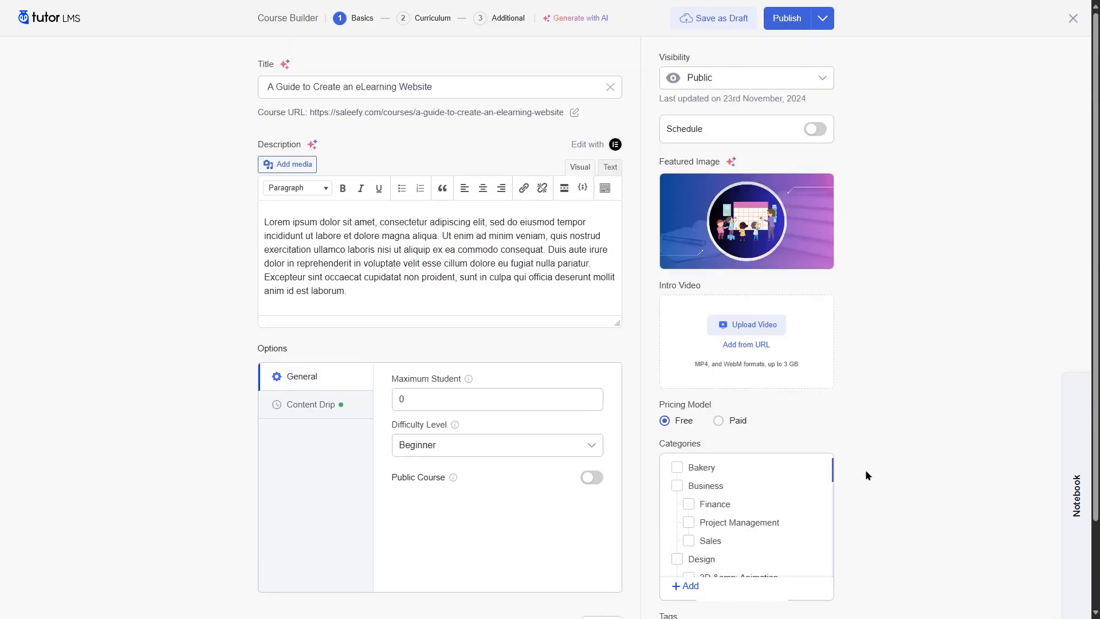
- Add the existing Development tag to the course
{"action": "scroll", "coordinate": [868, 474], "scroll_direction": "down", "scroll_amount": 2}
{"action": "scroll", "coordinate": [710, 424], "scroll_direction": "down", "scroll_amount": 3}
{"action": "left_click", "coordinate": [690, 532]}
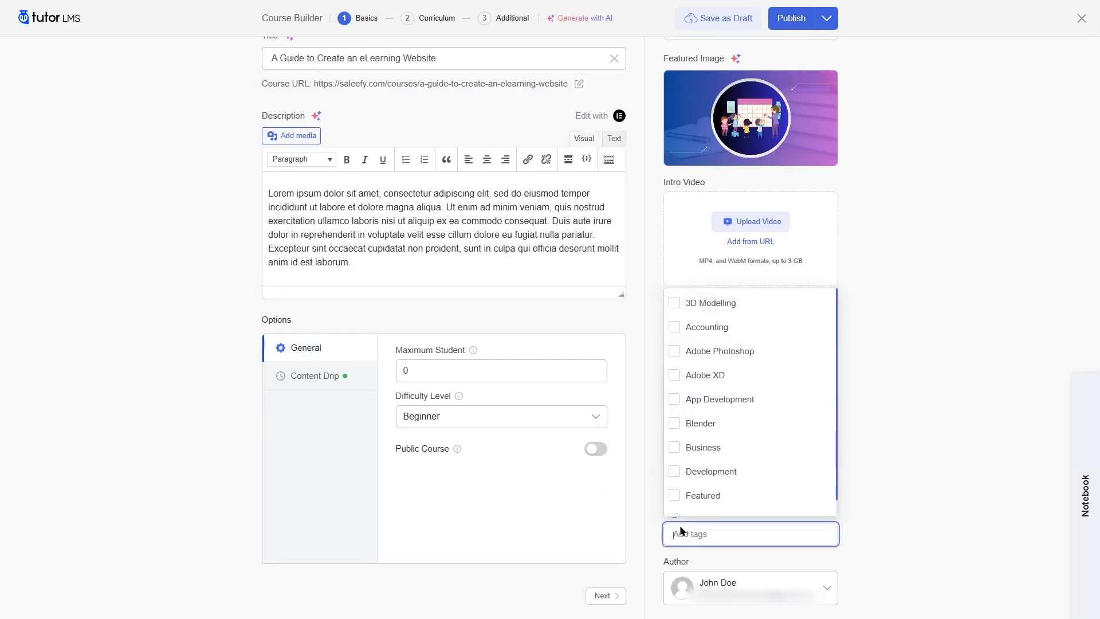
{"action": "left_click", "coordinate": [675, 472]}
{"action": "left_click", "coordinate": [937, 487]}
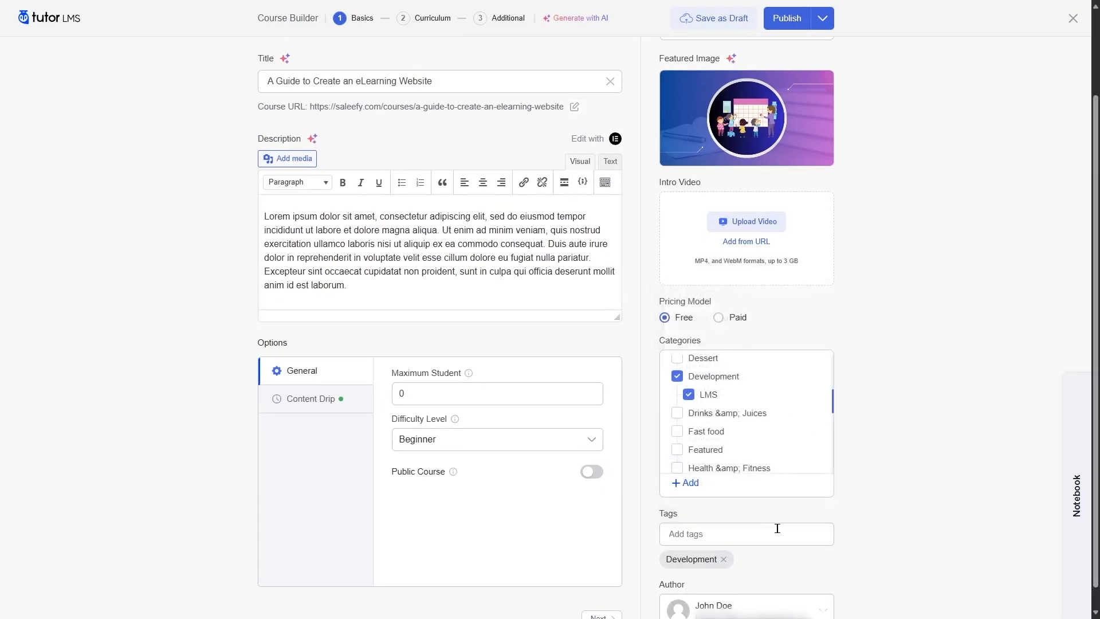
- Create a new LMS tag for the course and check the author selection without changing it
{"action": "left_click", "coordinate": [774, 530]}
{"action": "type", "text": "hg"}
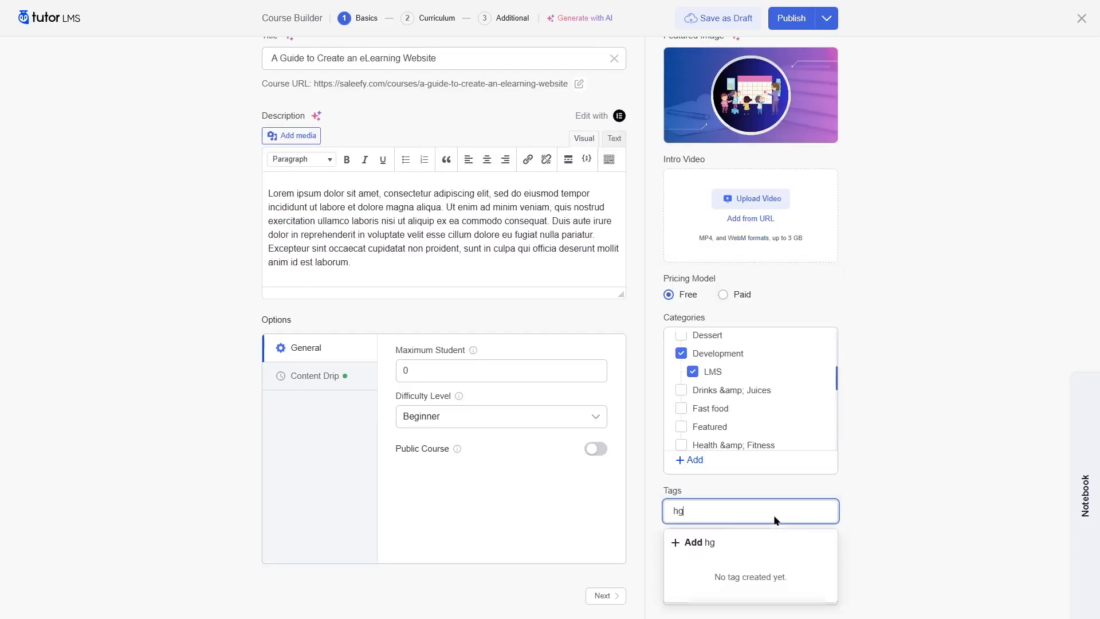
{"action": "key", "text": "BackSpace"}
{"action": "key", "text": "BackSpace"}
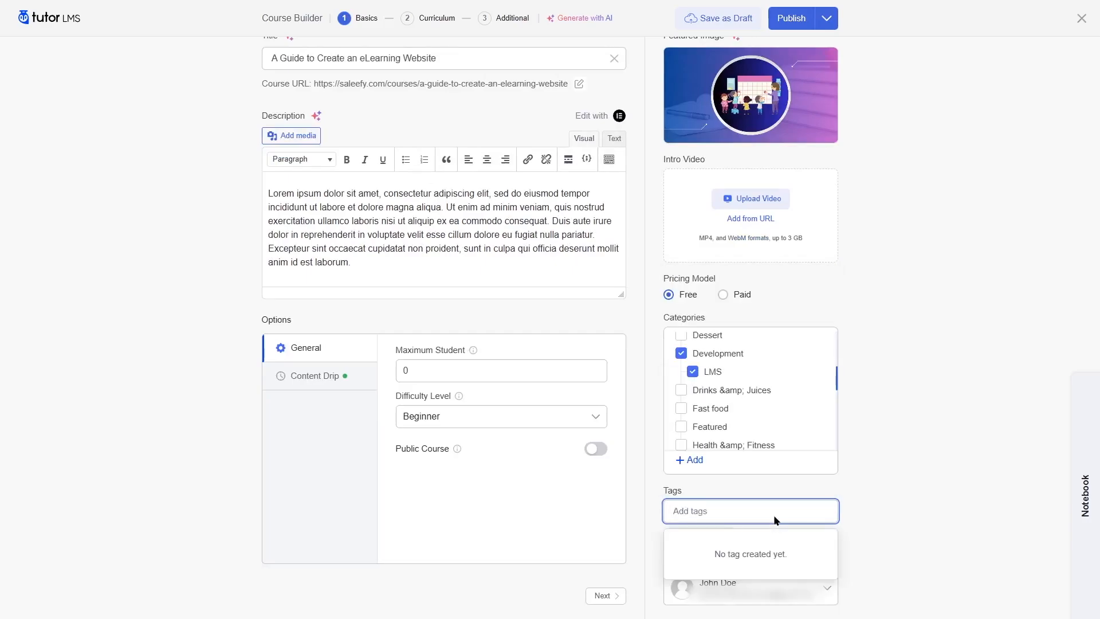
{"action": "type", "text": "LMS"}
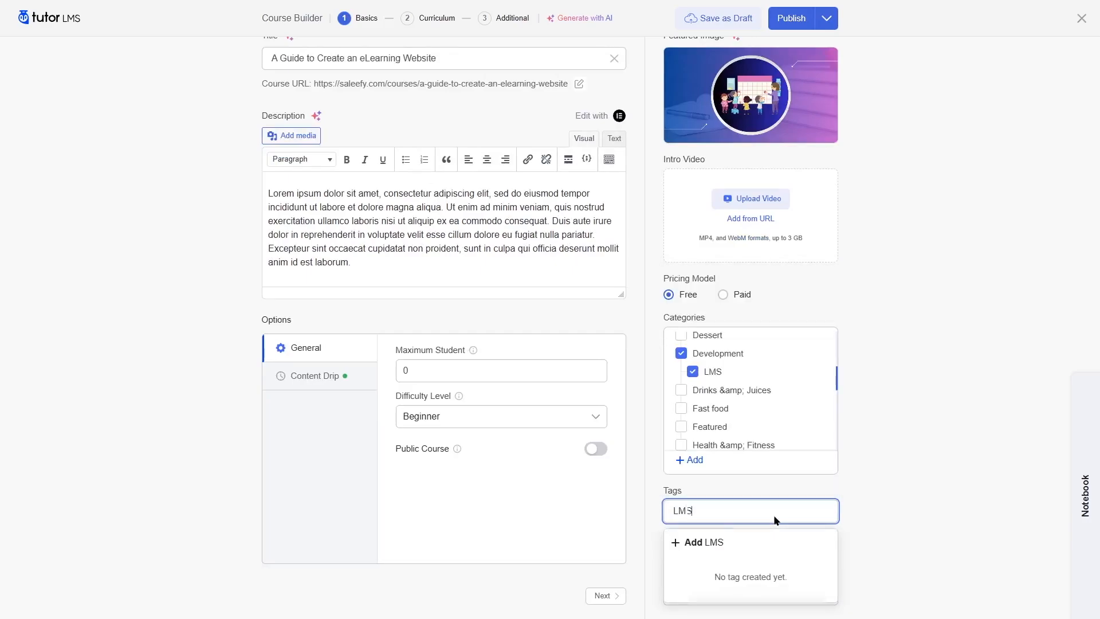
{"action": "left_click", "coordinate": [687, 544]}
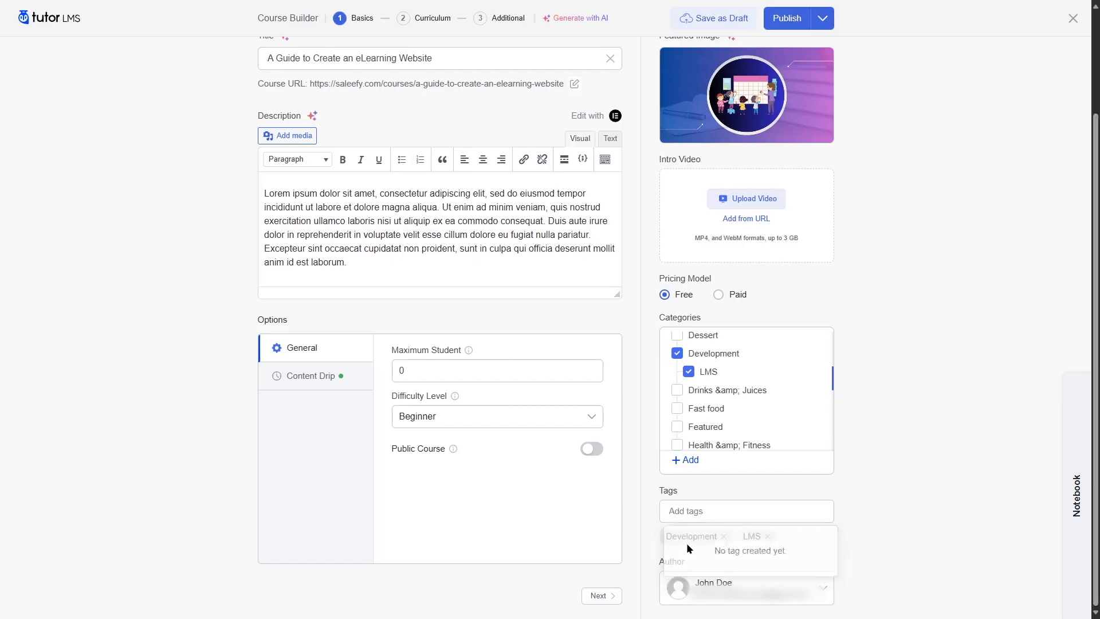
{"action": "left_click", "coordinate": [828, 590]}
{"action": "left_click", "coordinate": [827, 586]}
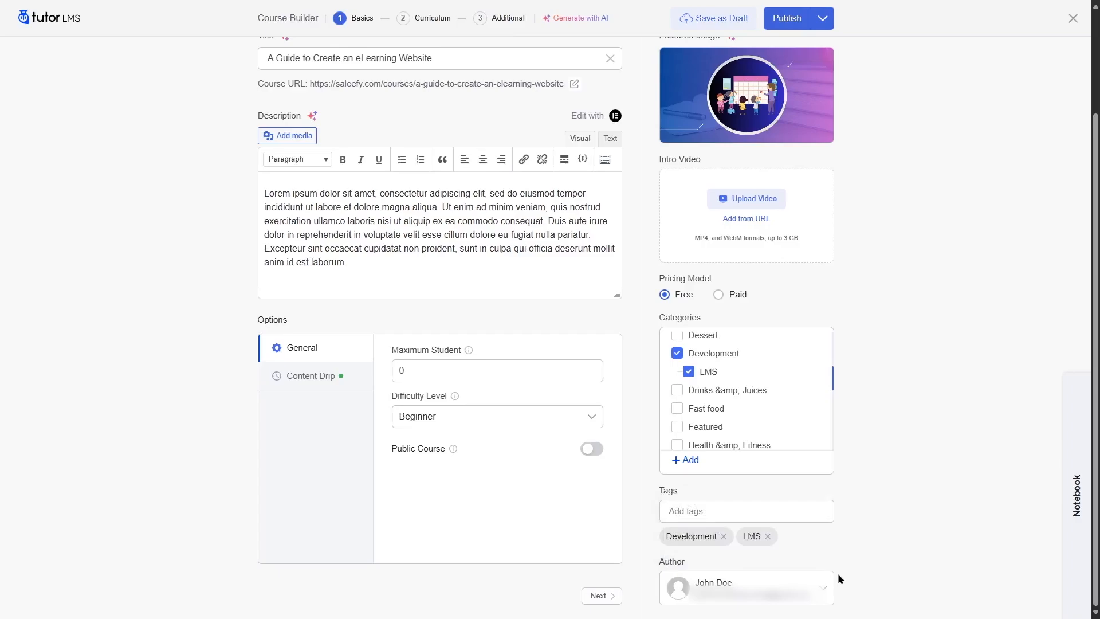
- Open the course builder's Notebook and clear all of its text
{"action": "scroll", "coordinate": [837, 573], "scroll_direction": "up", "scroll_amount": 3}
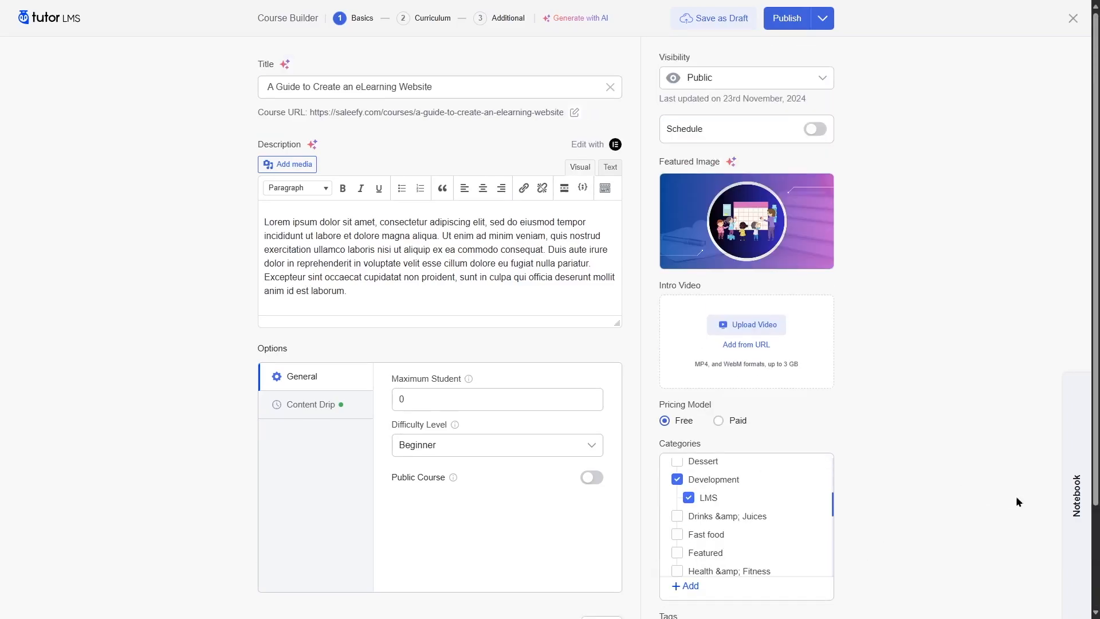
{"action": "left_click", "coordinate": [1084, 505]}
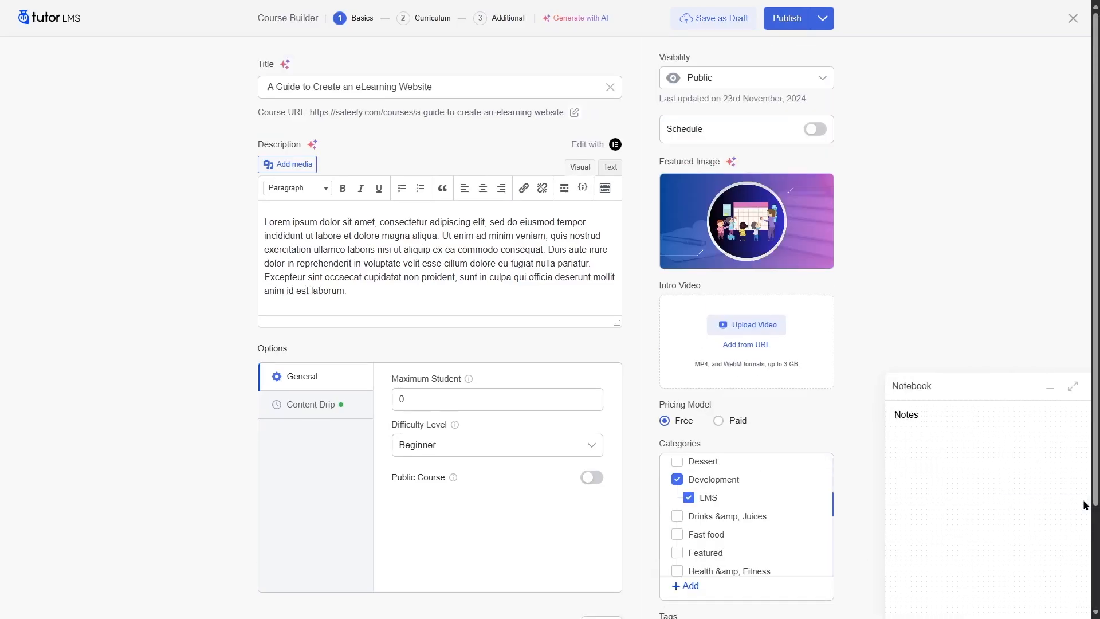
{"action": "left_click", "coordinate": [937, 410]}
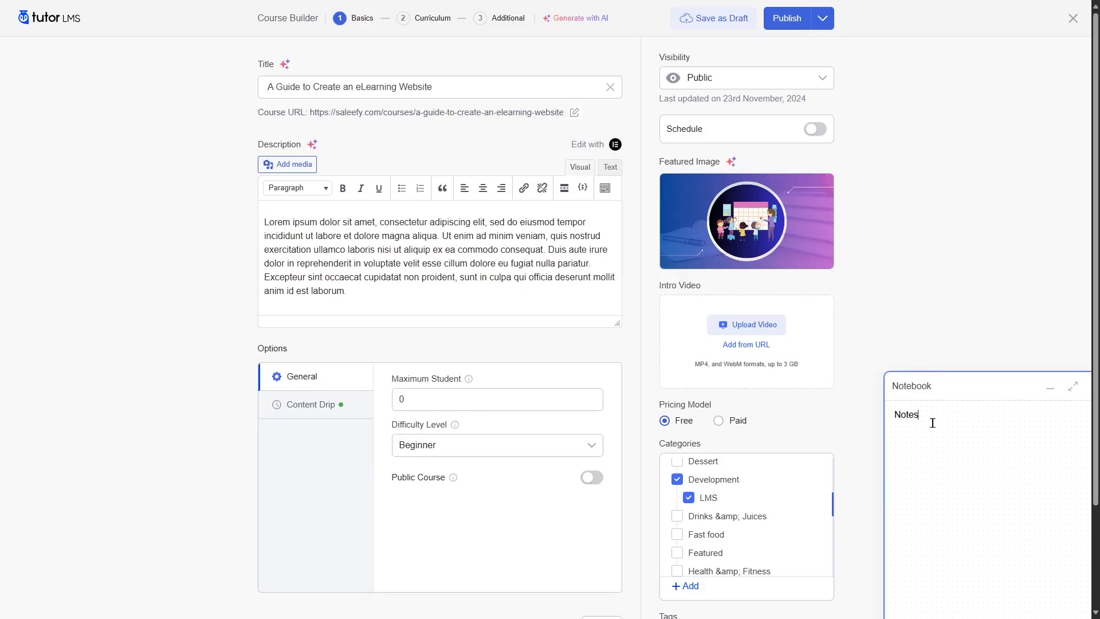
{"action": "key", "text": "ctrl+a"}
{"action": "key", "text": "BackSpace"}
- Try the Notebook as an enlarged floating window, move it over the course fields, dock it again and collapse it
{"action": "left_click", "coordinate": [1073, 385]}
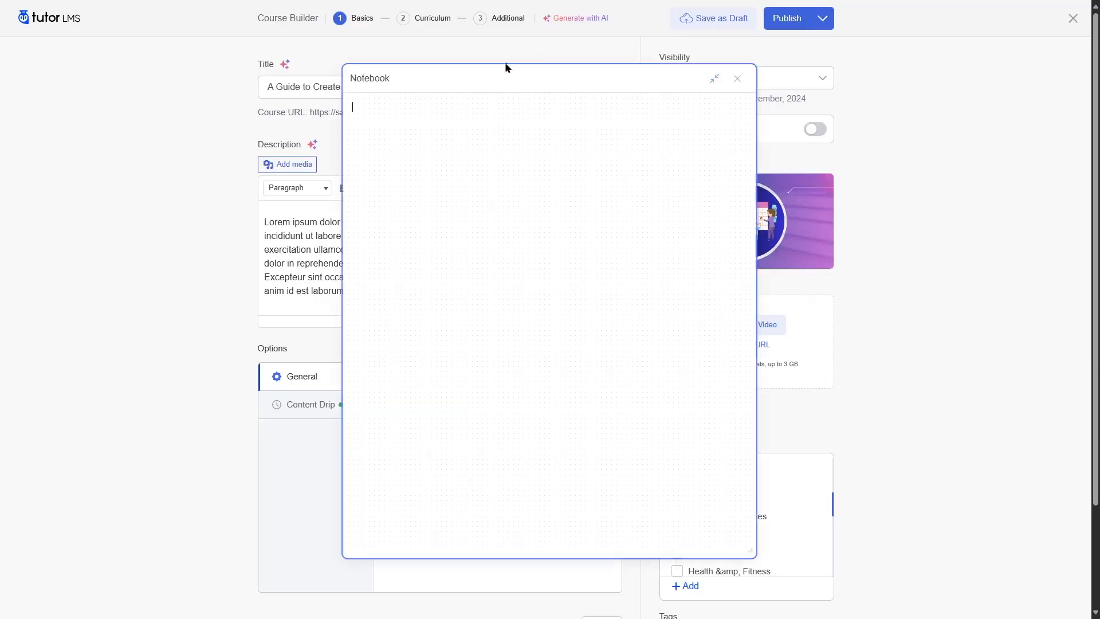
{"action": "left_click_drag", "start_coordinate": [505, 67], "coordinate": [398, 80]}
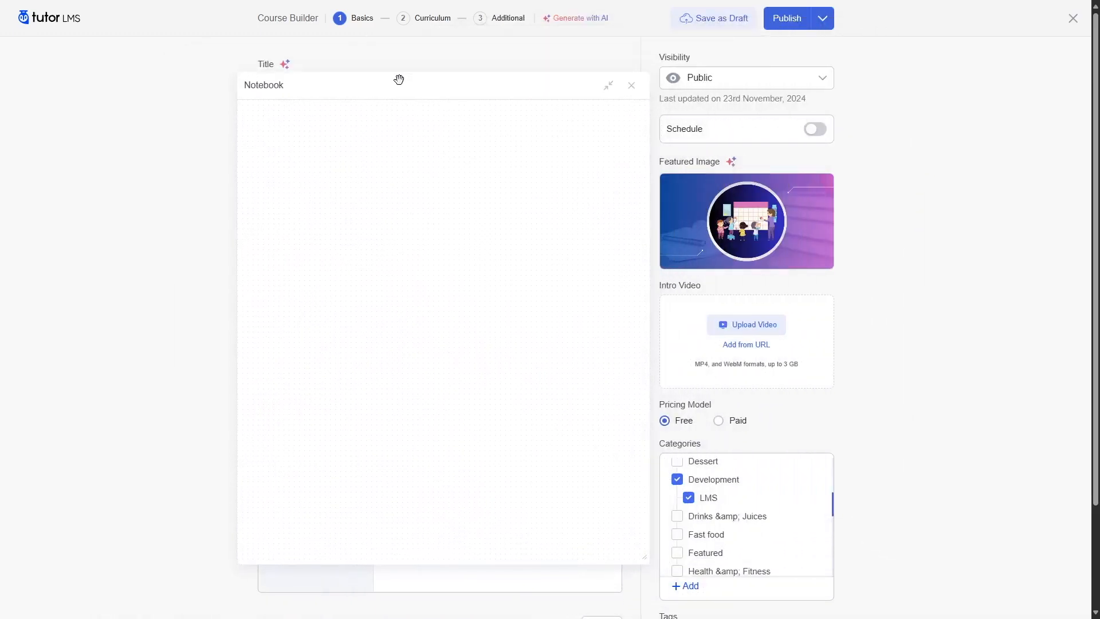
{"action": "left_click", "coordinate": [609, 86]}
{"action": "left_click", "coordinate": [997, 449]}
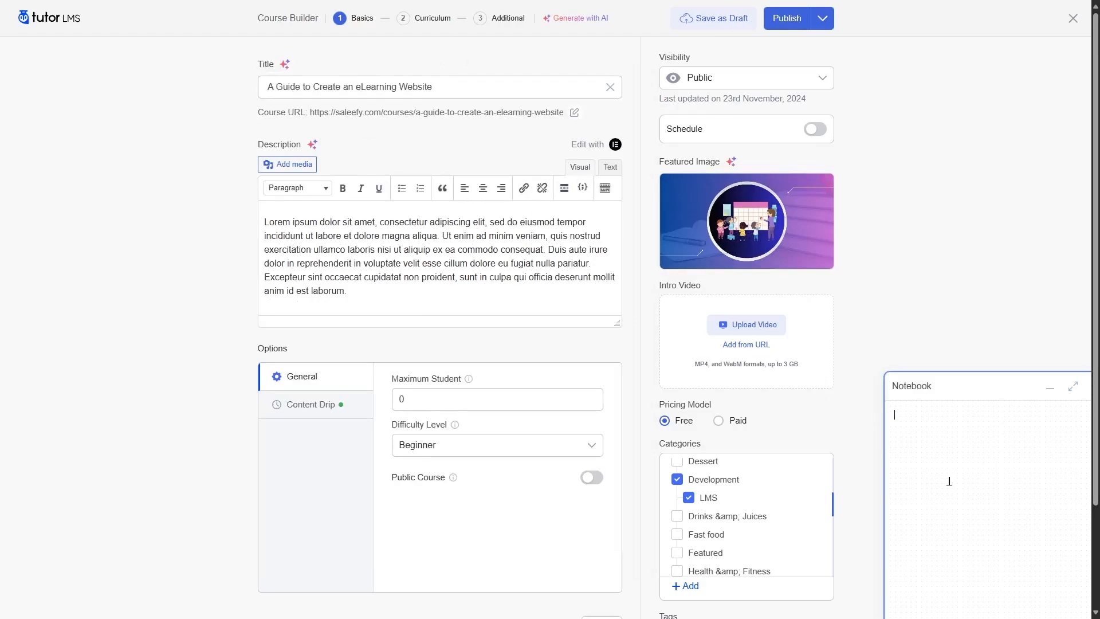
{"action": "left_click", "coordinate": [1073, 387]}
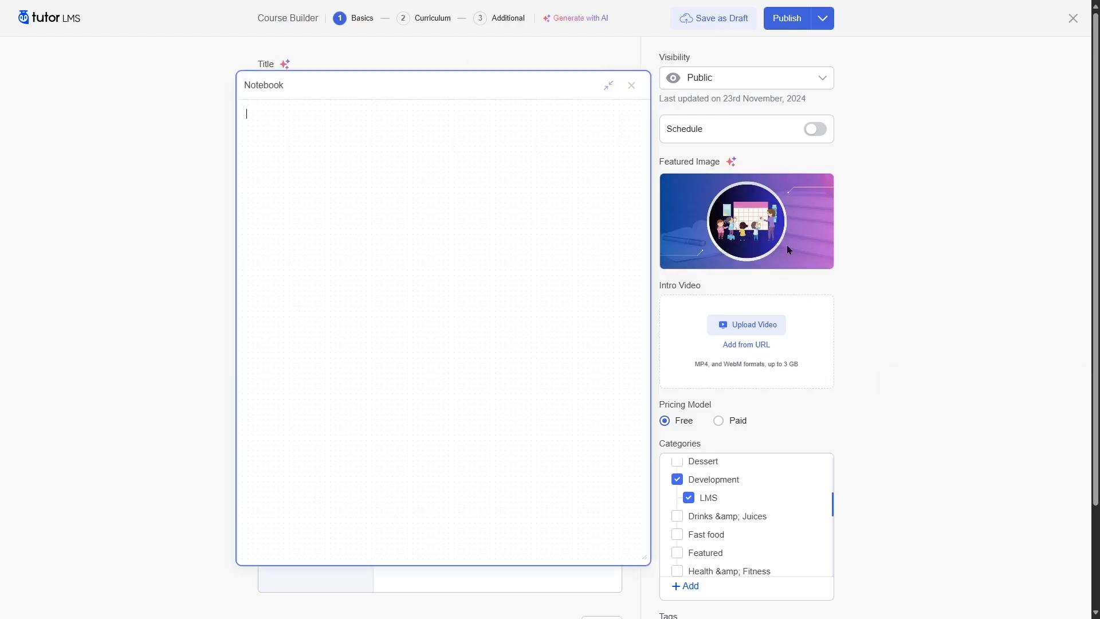
{"action": "left_click", "coordinate": [609, 86]}
{"action": "left_click", "coordinate": [1050, 387]}
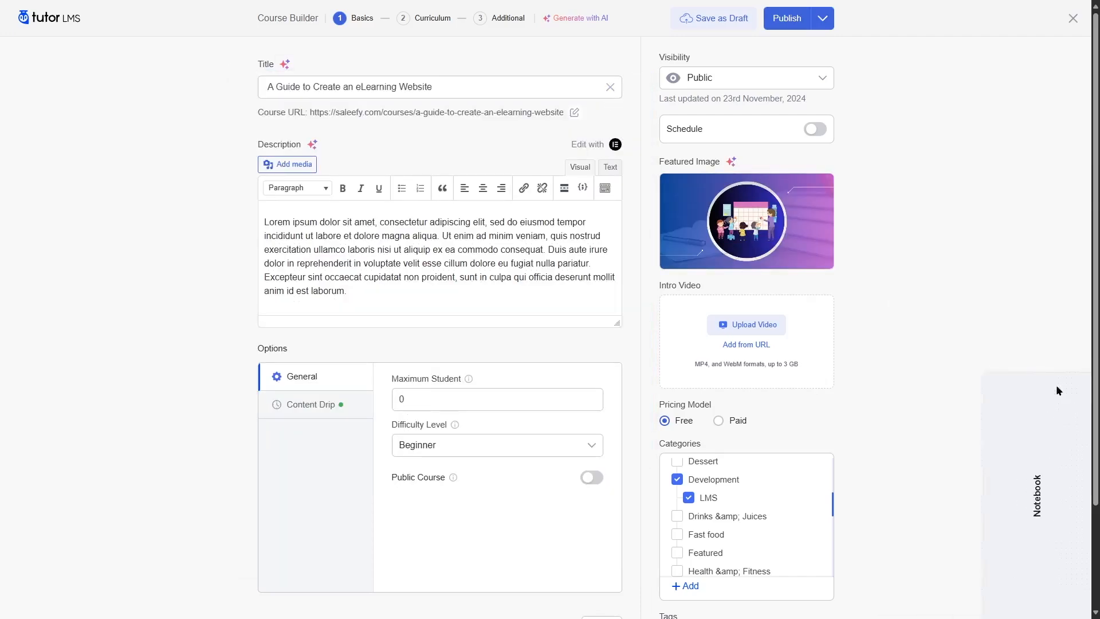
- Save the course as a draft and proceed to the Curriculum stage
{"action": "left_click", "coordinate": [718, 24]}
{"action": "scroll", "coordinate": [551, 292], "scroll_direction": "down", "scroll_amount": 2}
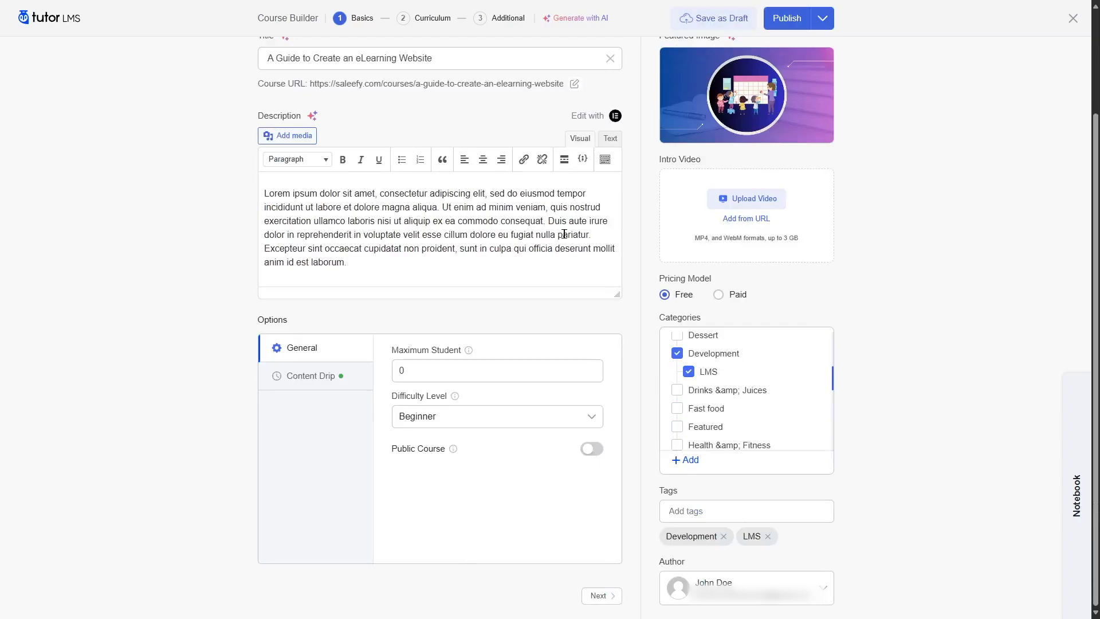
{"action": "left_click", "coordinate": [599, 595]}
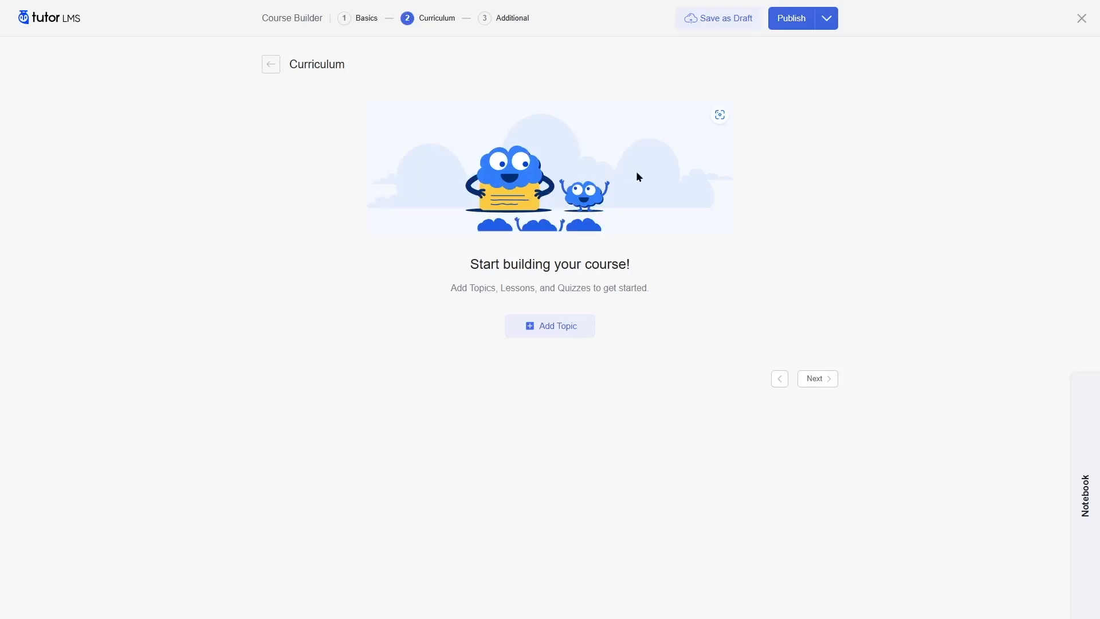
- Add a topic titled "What's needed" with a summary running from "Lorem ipsum dolor sit amet" to "ex ea commodo consequat."
{"action": "left_click", "coordinate": [549, 332]}
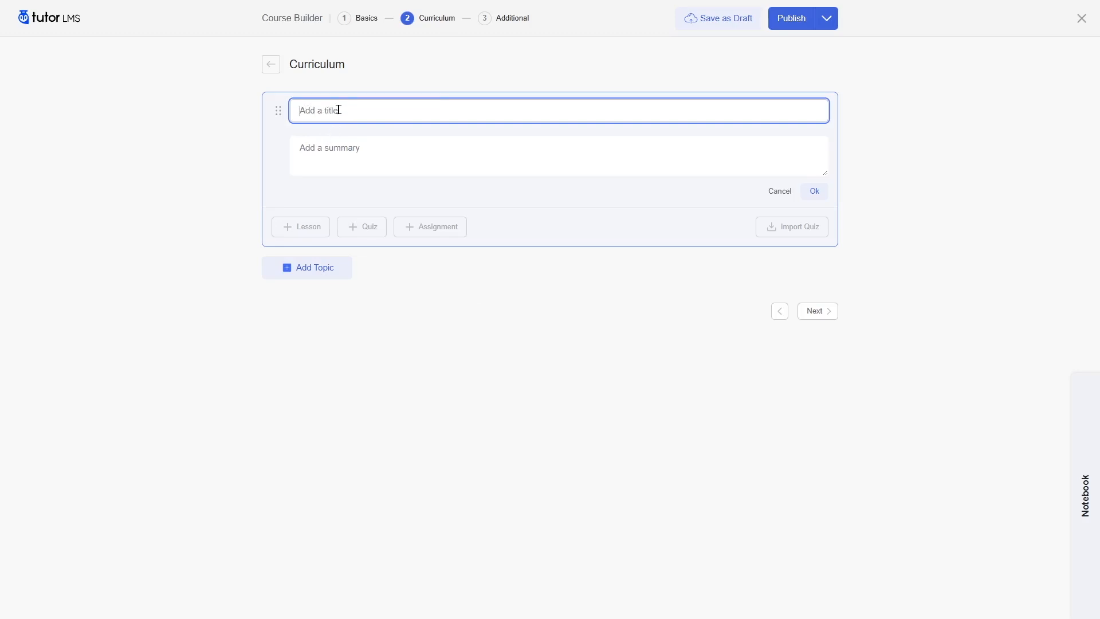
{"action": "type", "text": "What's needed"}
{"action": "key", "text": "Tab"}
{"action": "type", "text": "Lorem ipsum dolor sit amet, consectetur adipiscing elit, sed do eiusmod tempor incididunt ut labore et dolore magna aliqua. Ut enim ad minim veniam, quis nostrud exercitation ullamco laboris nisi ut aliquip ex ea commodo consequat."}
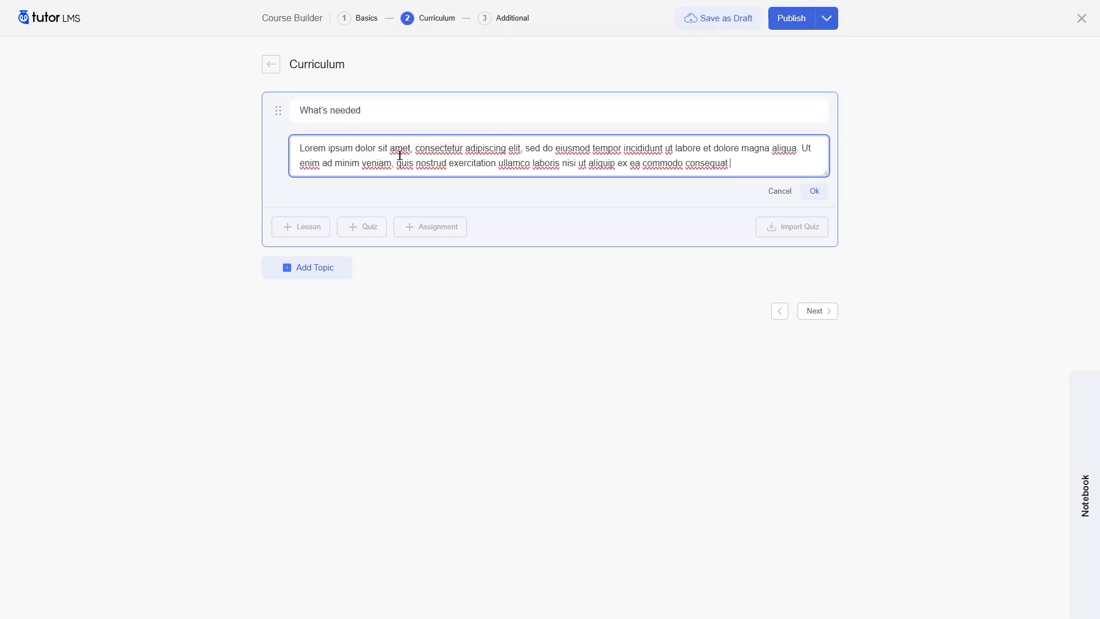
{"action": "left_click", "coordinate": [816, 191]}
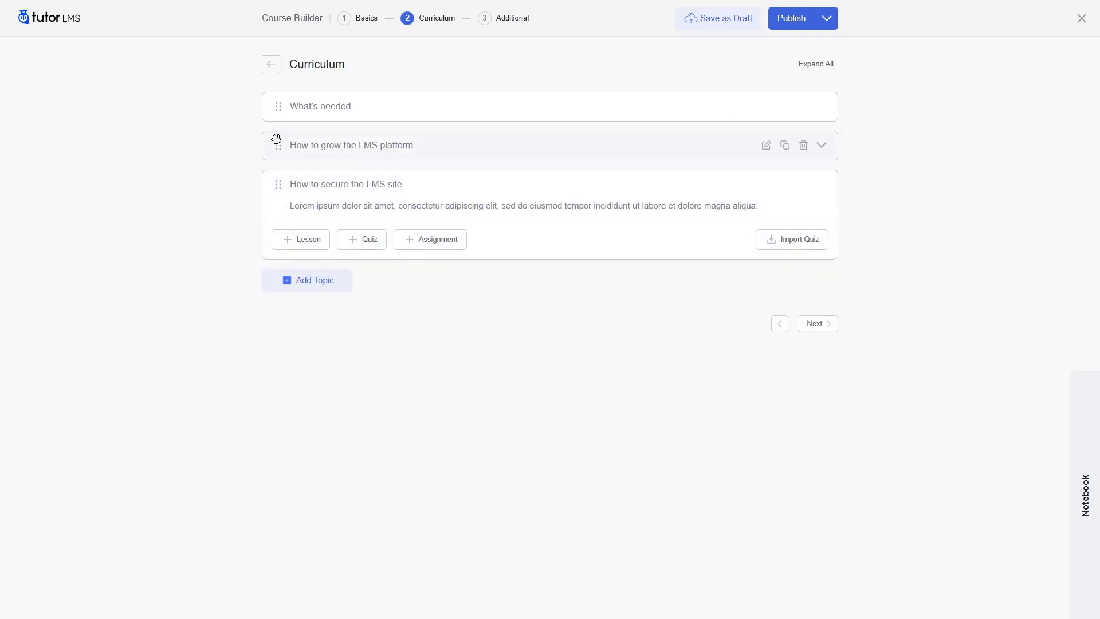
- Try the reorder handle of the "What's needed" topic and expand that topic
{"action": "left_click", "coordinate": [275, 105]}
{"action": "mouse_move", "coordinate": [275, 104]}
{"action": "left_mouse_down"}
{"action": "mouse_move", "coordinate": [277, 218]}
{"action": "mouse_move", "coordinate": [278, 93]}
{"action": "left_mouse_up"}
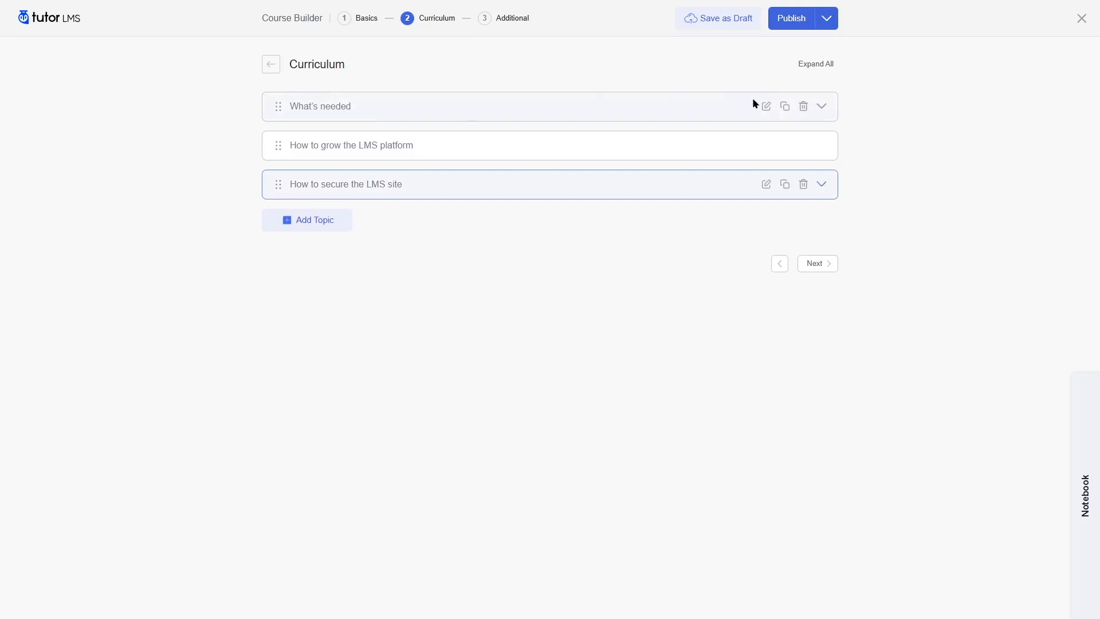
{"action": "left_click", "coordinate": [821, 107]}
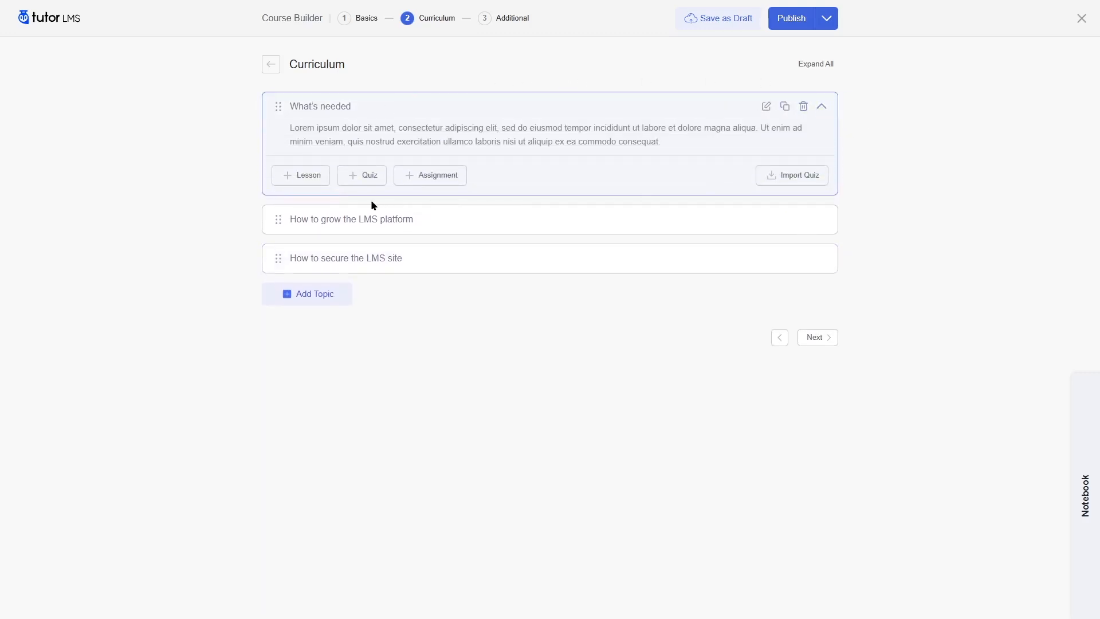
- Start a lesson named "What's the cost" in the "What's needed" topic, fill its content with the Lorem ipsum paragraph and shorten the content editor slightly
{"action": "left_click", "coordinate": [286, 182]}
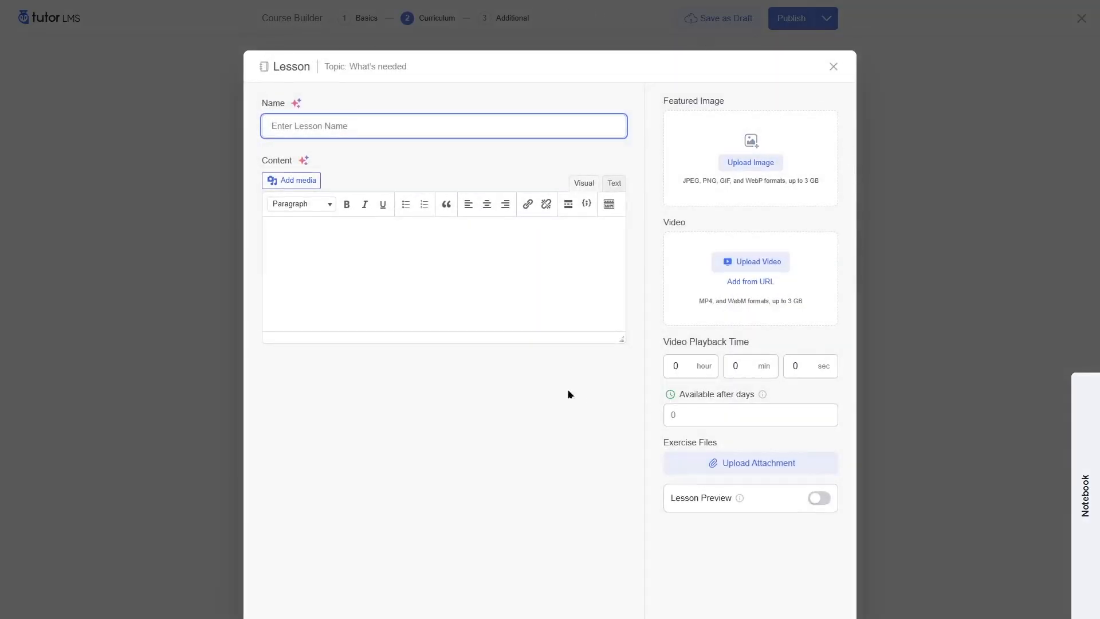
{"action": "type", "text": "What's the cost"}
{"action": "left_click", "coordinate": [373, 296]}
{"action": "type", "text": "Lorem ipsum dolor sit amet, consectetur adipiscing elit, sed do eiusmod tempor incididunt ut labore et dolore magna aliqua. Ut enim ad minim veniam, quis nostrud exercitation ullamco laboris nisi ut aliquip ex ea commodo consequat. Duis aute irure dolor in reprehenderit in voluptate velit esse cillum dolore eu fugiat nulla pariatur. Excepteur sint occaecat cupidatat non proident, sunt in culpa qui officia deserunt mollit anim id est laborum."}
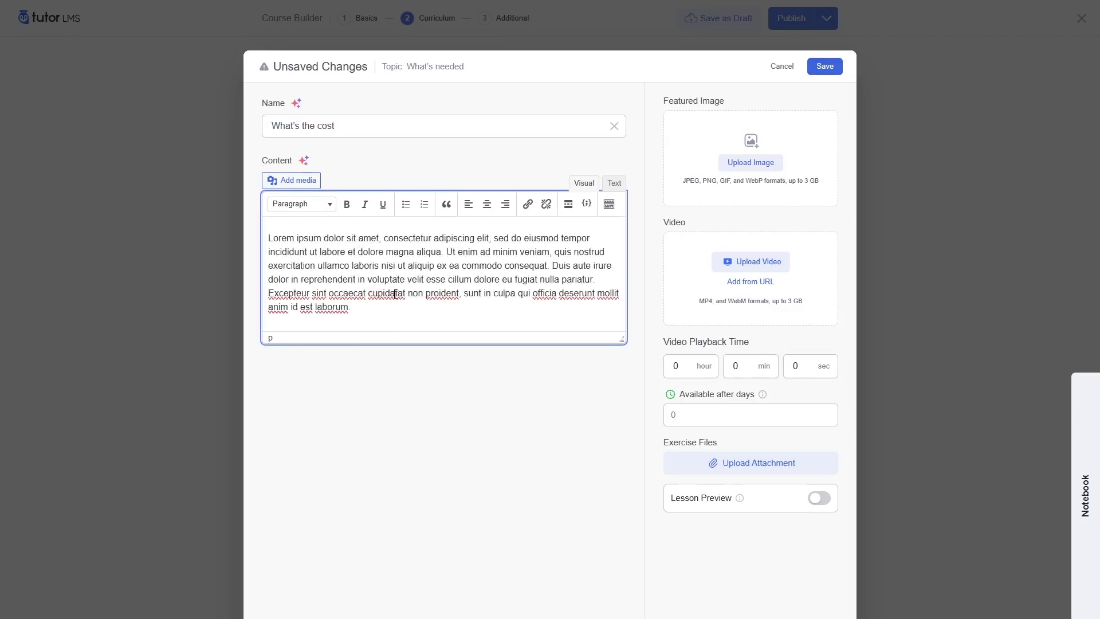
{"action": "mouse_move", "coordinate": [622, 337]}
{"action": "left_mouse_down"}
{"action": "mouse_move", "coordinate": [621, 478]}
{"action": "mouse_move", "coordinate": [624, 326]}
{"action": "left_mouse_up"}
{"action": "left_click", "coordinate": [600, 396]}
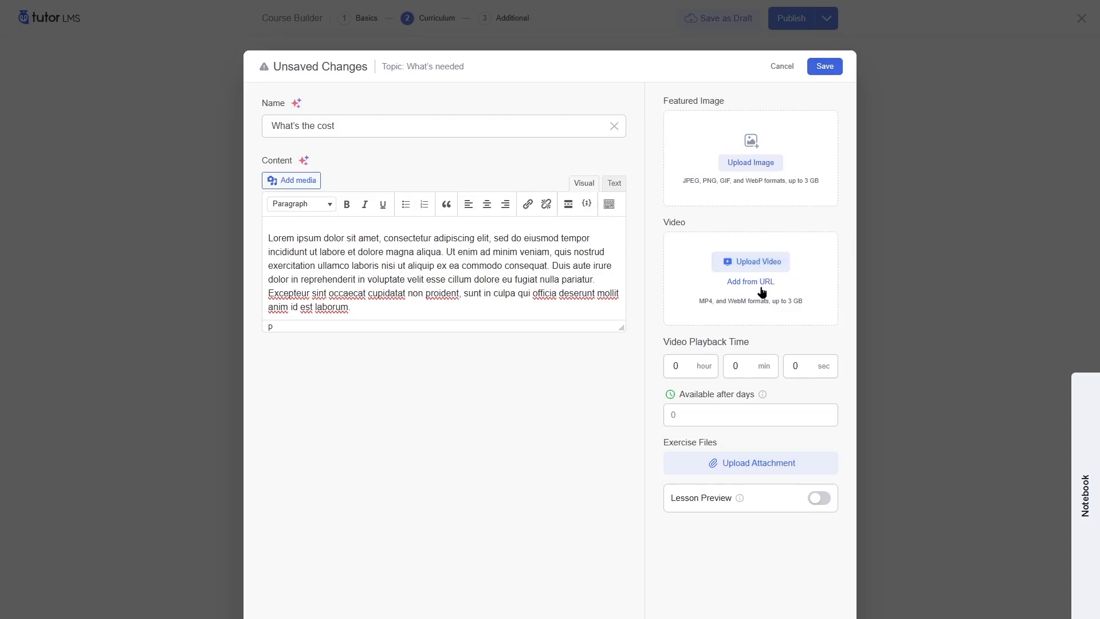
{"action": "left_click", "coordinate": [739, 282]}
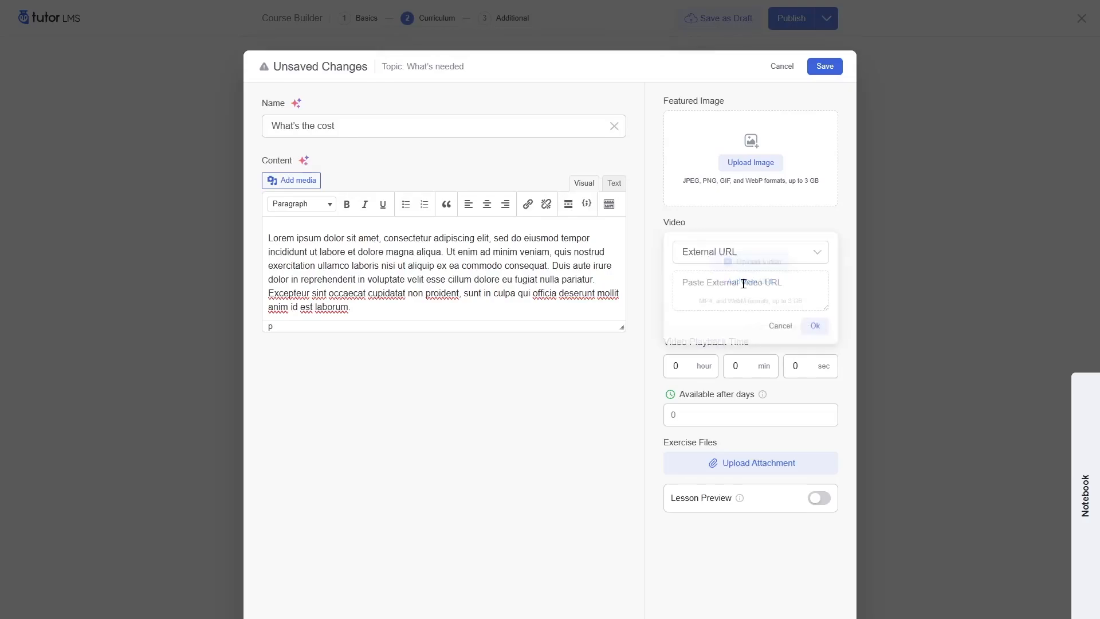
{"action": "left_click", "coordinate": [751, 256]}
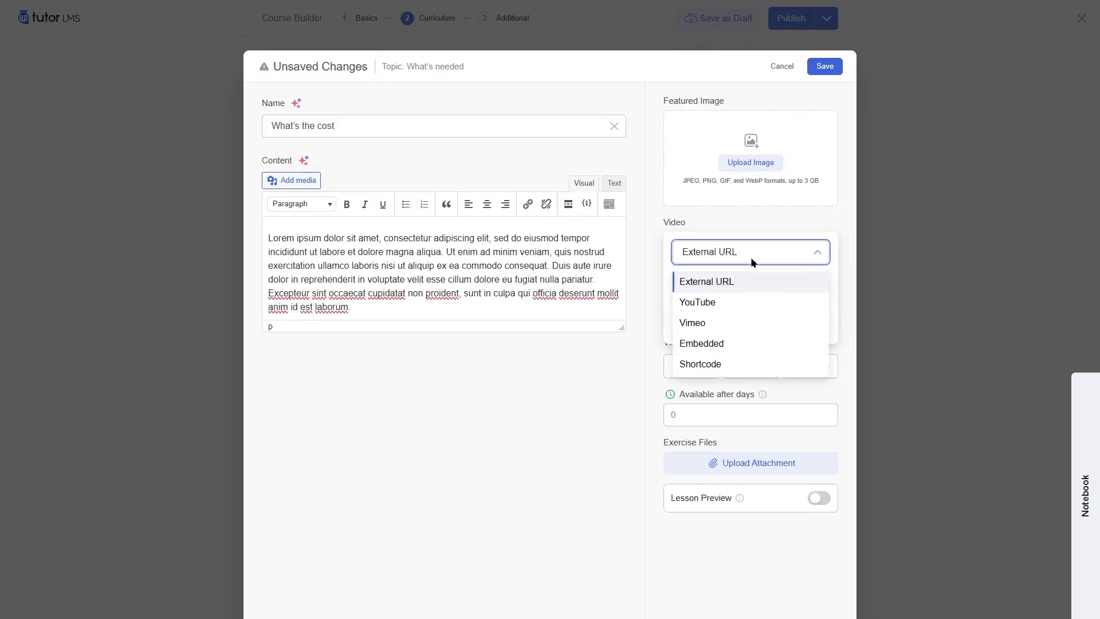
{"action": "left_click", "coordinate": [710, 303]}
{"action": "left_click", "coordinate": [722, 282]}
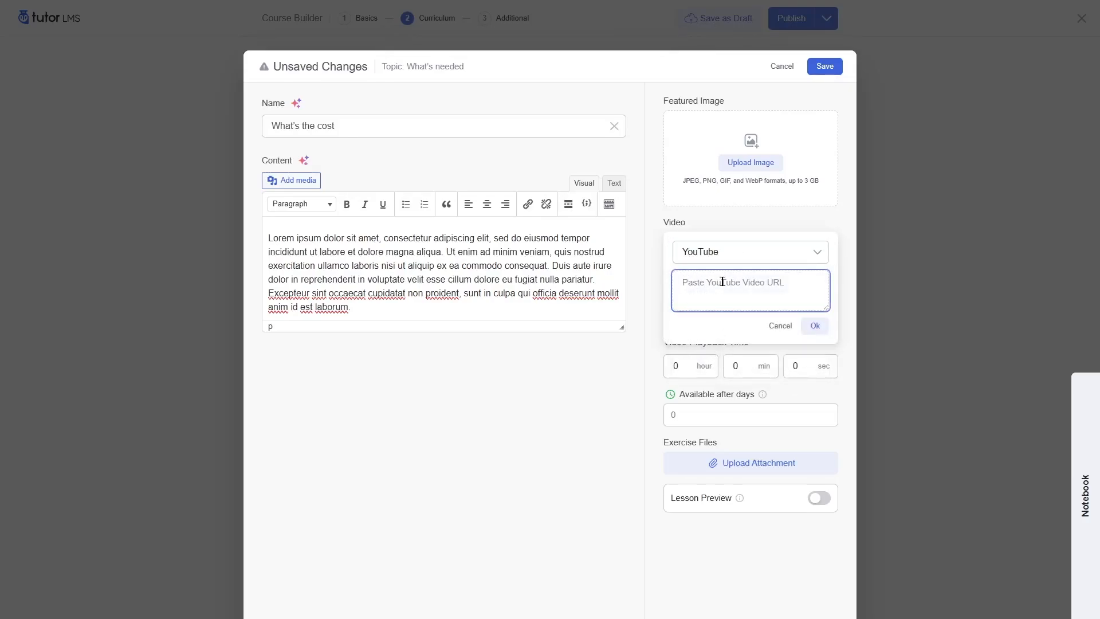
{"action": "type", "text": "https://youtu.be/s_ktEuJfTW4"}
{"action": "left_click", "coordinate": [815, 327]}
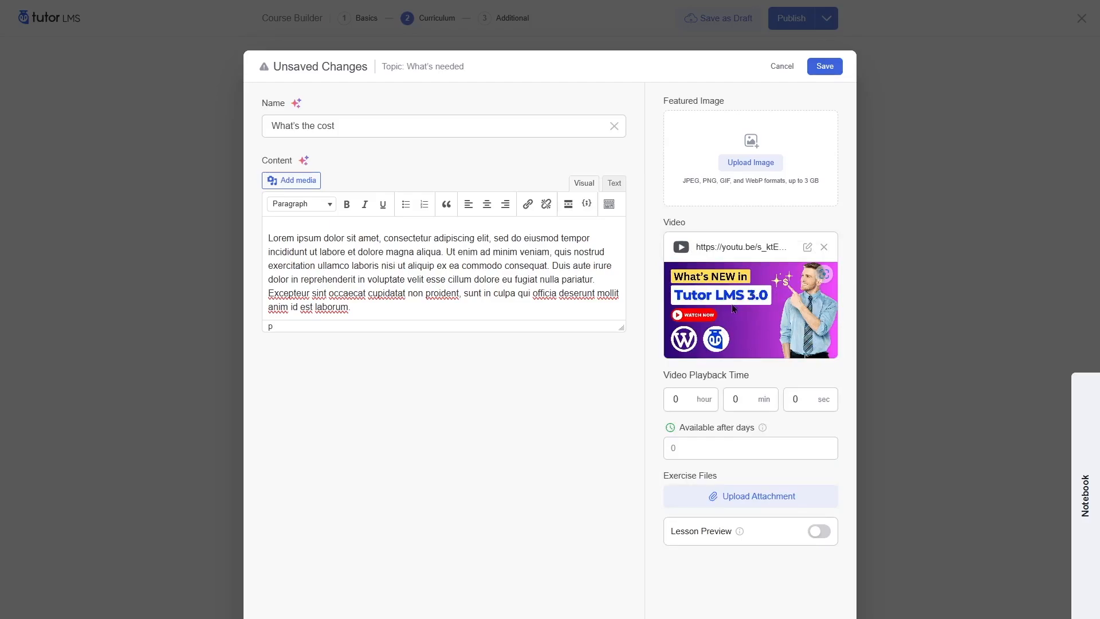
- Set the lesson's video playback time to 6 minutes 2 seconds and save the lesson
{"action": "left_click", "coordinate": [736, 395]}
{"action": "type", "text": "6"}
{"action": "key", "text": "Tab"}
{"action": "type", "text": "2"}
{"action": "left_click", "coordinate": [812, 428]}
{"action": "left_click", "coordinate": [826, 66]}
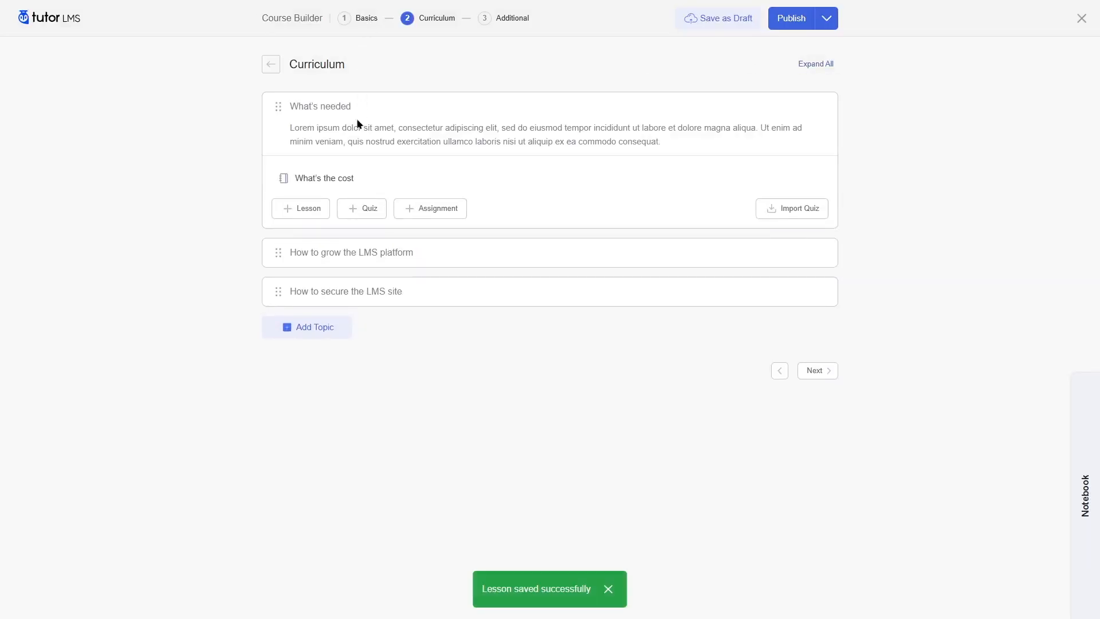
- Check the content drip type in the course basics and return to the curriculum
{"action": "left_click", "coordinate": [372, 19]}
{"action": "left_click", "coordinate": [333, 418]}
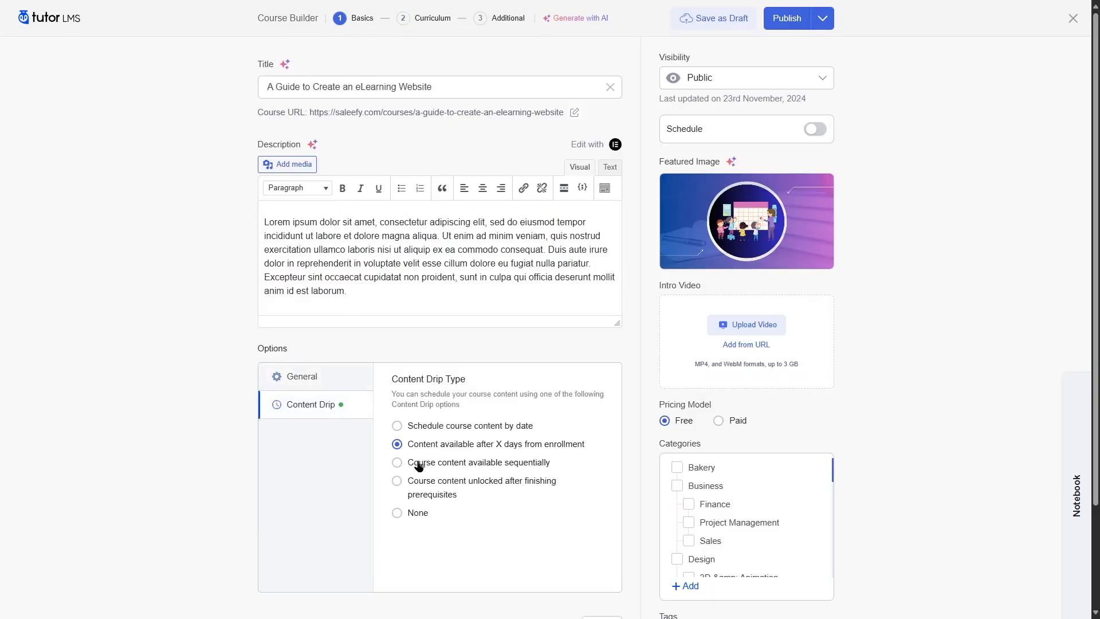
{"action": "left_click", "coordinate": [433, 19]}
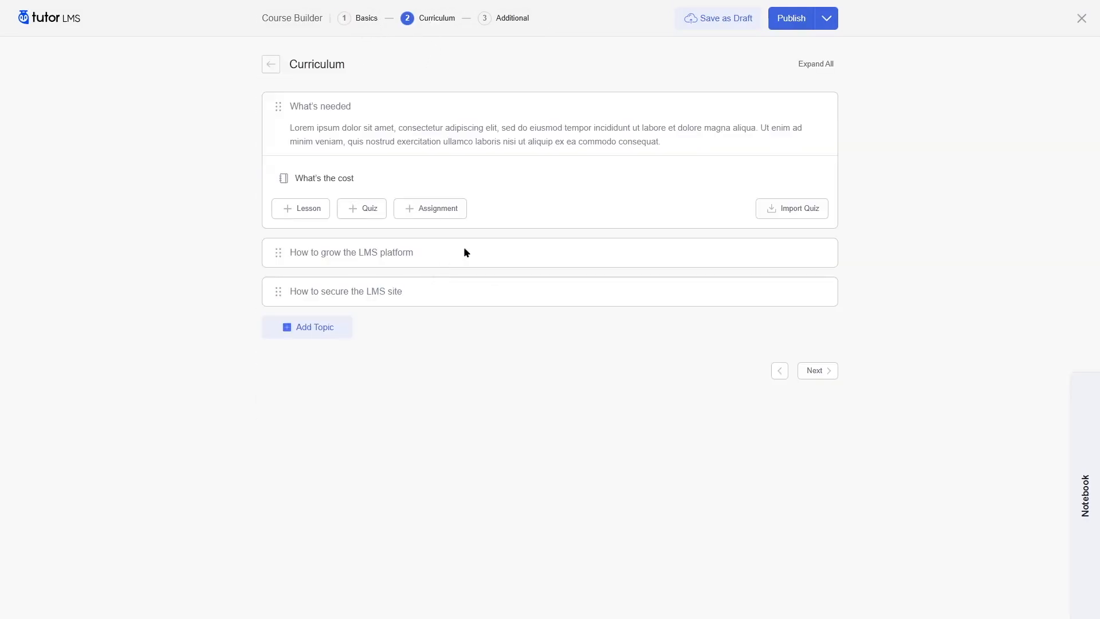
- Set the content drip type to "Course content available sequentially" and review the settings of the "What's the cost" lesson
{"action": "left_click", "coordinate": [371, 19]}
{"action": "left_click", "coordinate": [342, 409]}
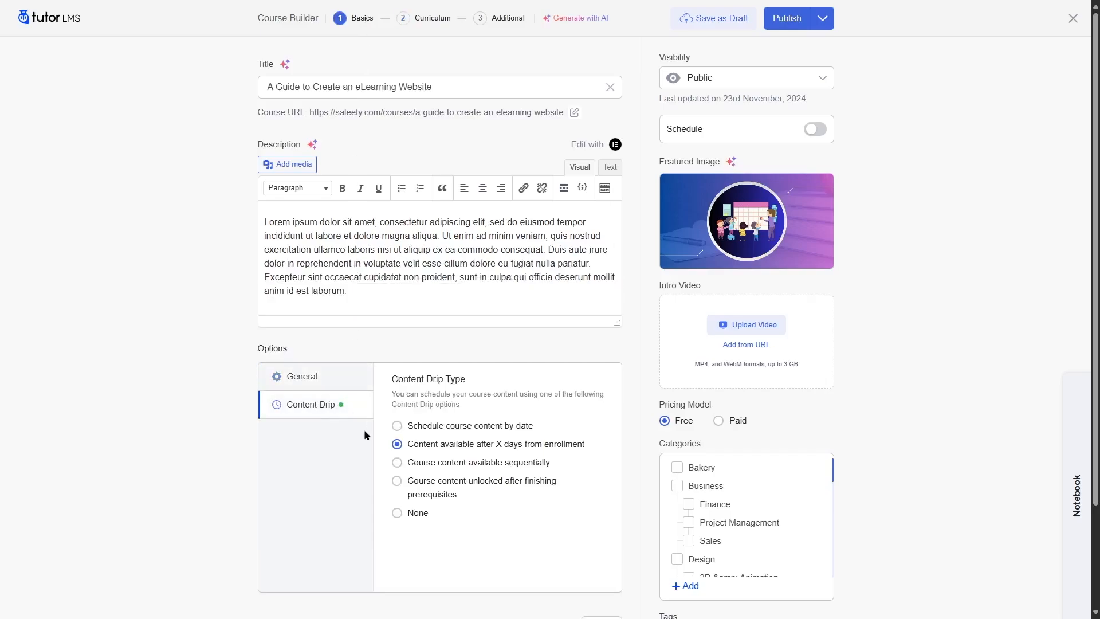
{"action": "left_click", "coordinate": [396, 464]}
{"action": "scroll", "coordinate": [556, 463], "scroll_direction": "down", "scroll_amount": 2}
{"action": "left_click", "coordinate": [608, 593]}
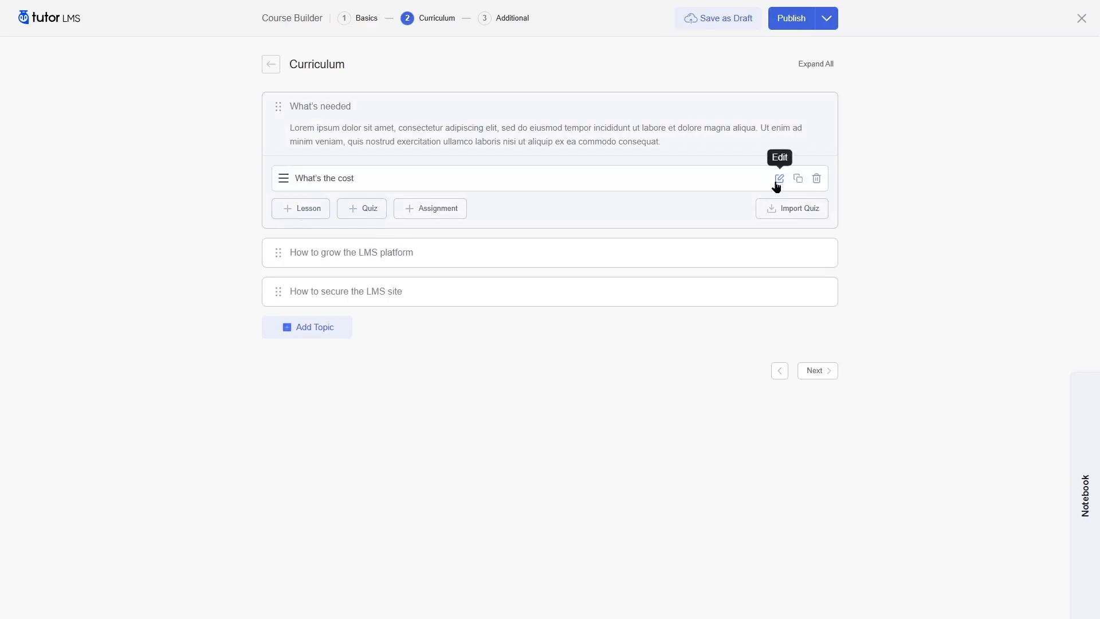
{"action": "left_click", "coordinate": [778, 178]}
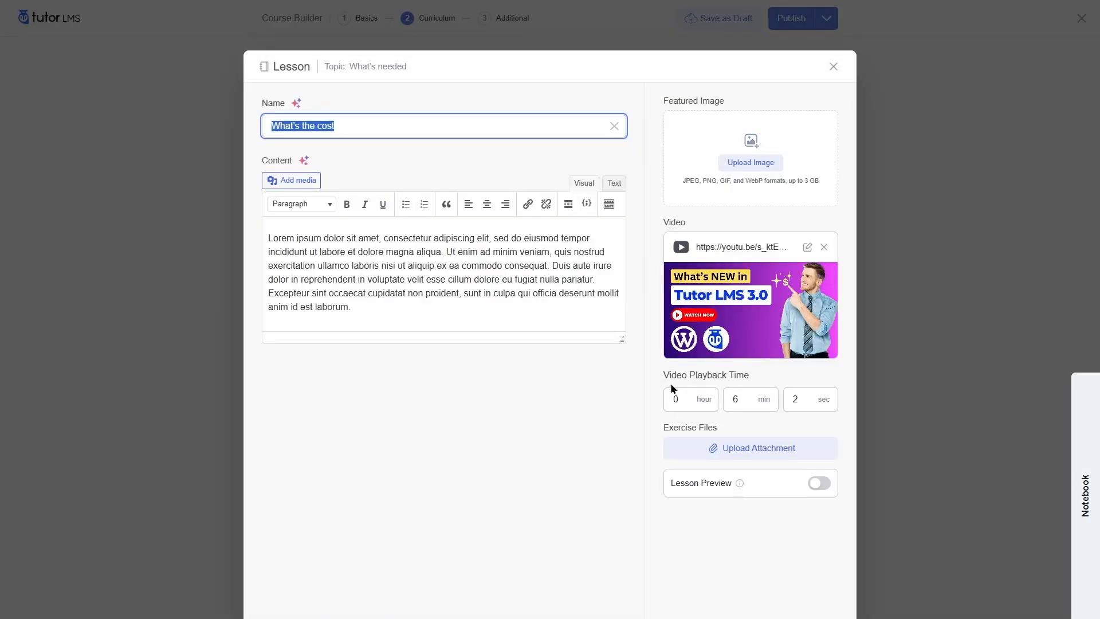
{"action": "left_click", "coordinate": [834, 67]}
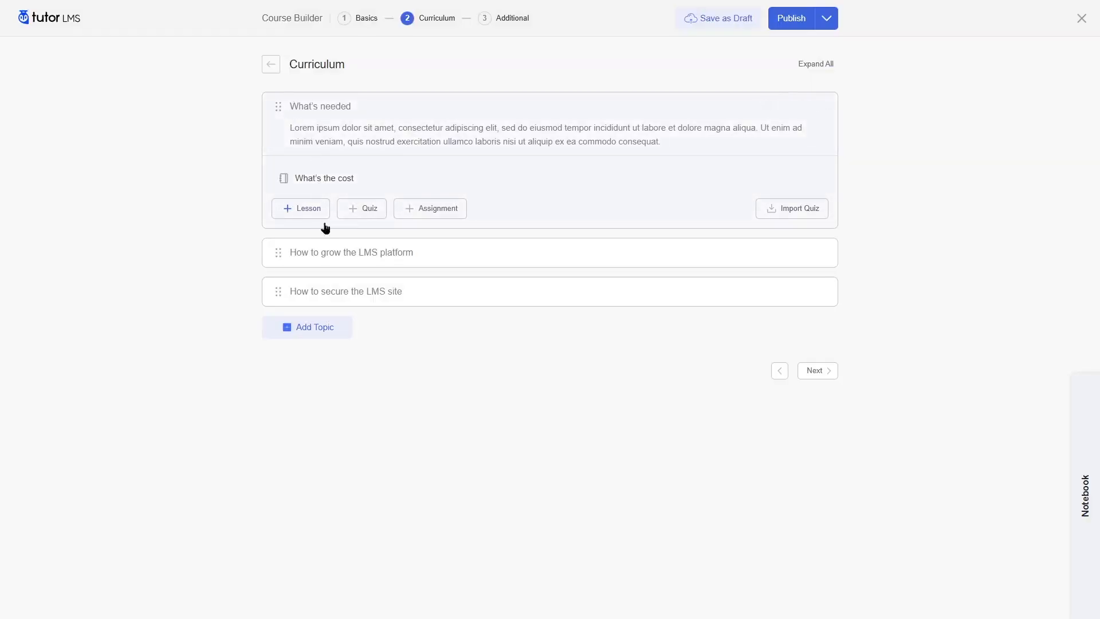
- Set the content drip type to "Schedule course content by date" and view the unlock date calendar of the "What's the cost" lesson without picking a date
{"action": "left_click", "coordinate": [360, 20]}
{"action": "left_click", "coordinate": [318, 407]}
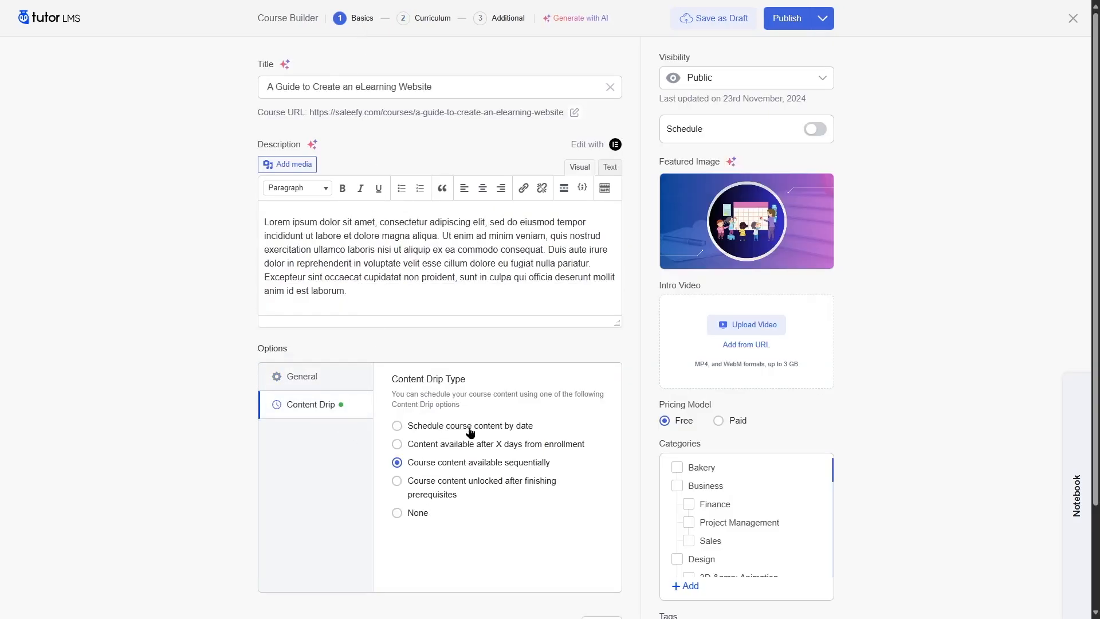
{"action": "left_click", "coordinate": [502, 429]}
{"action": "left_click", "coordinate": [433, 20]}
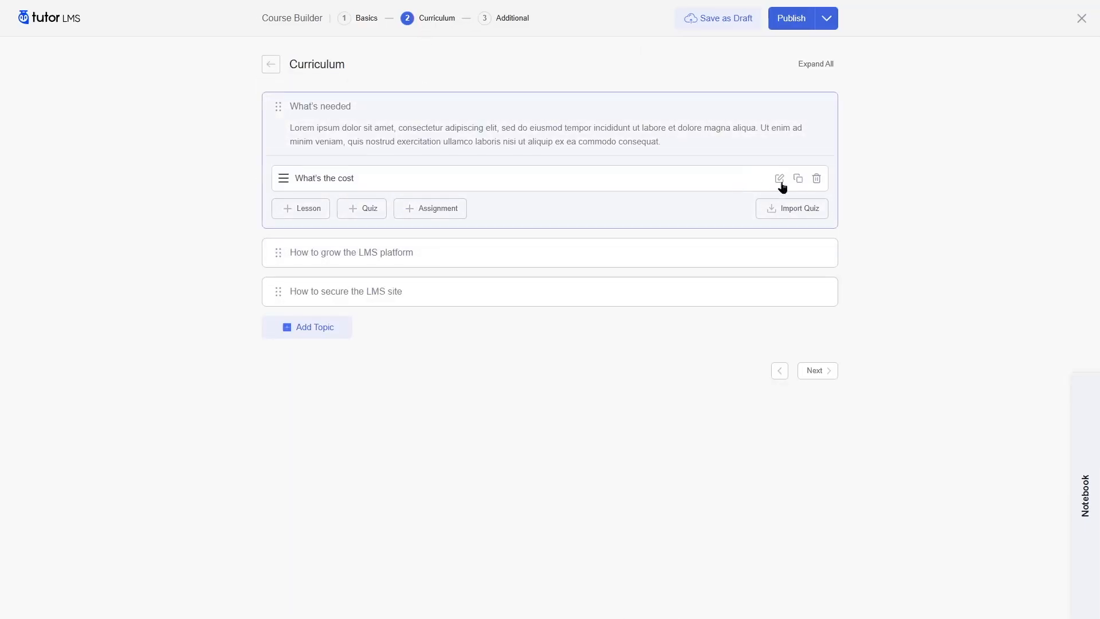
{"action": "left_click", "coordinate": [779, 178]}
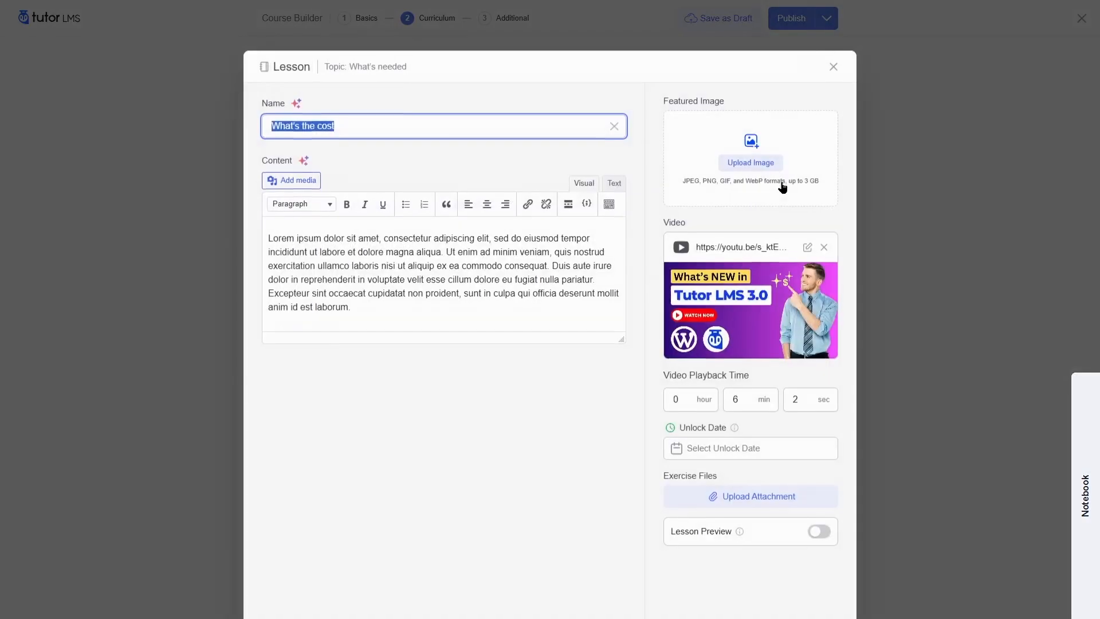
{"action": "left_click", "coordinate": [707, 449]}
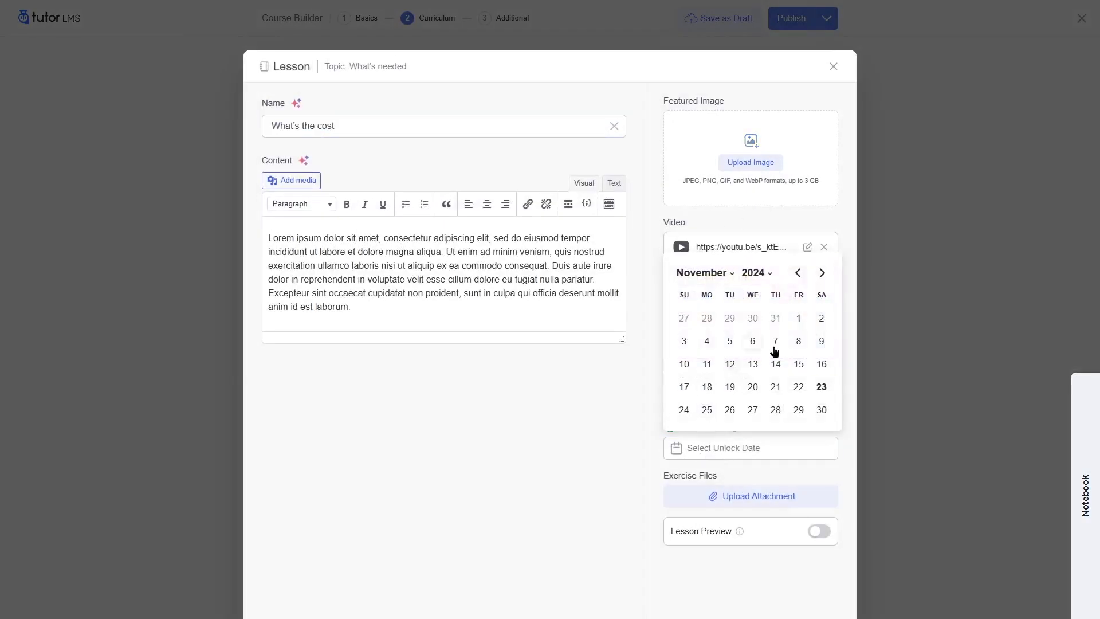
{"action": "left_click", "coordinate": [893, 456]}
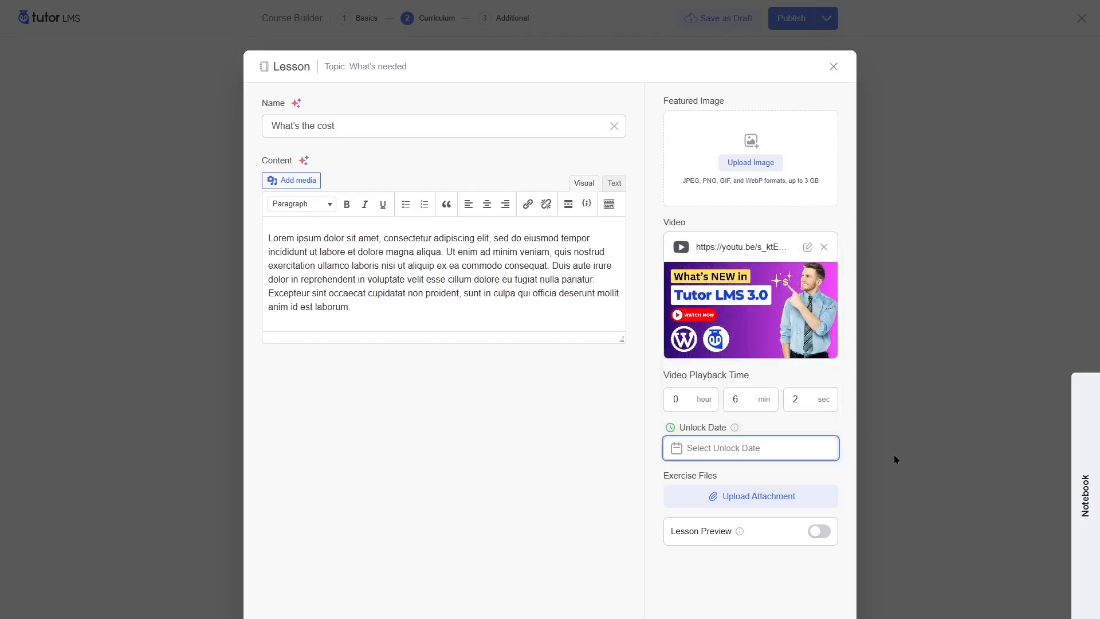
{"action": "left_click", "coordinate": [833, 66]}
- Switch the content drip type back to "Course content available sequentially" and check the "What's the cost" lesson's settings again
{"action": "left_click", "coordinate": [362, 21]}
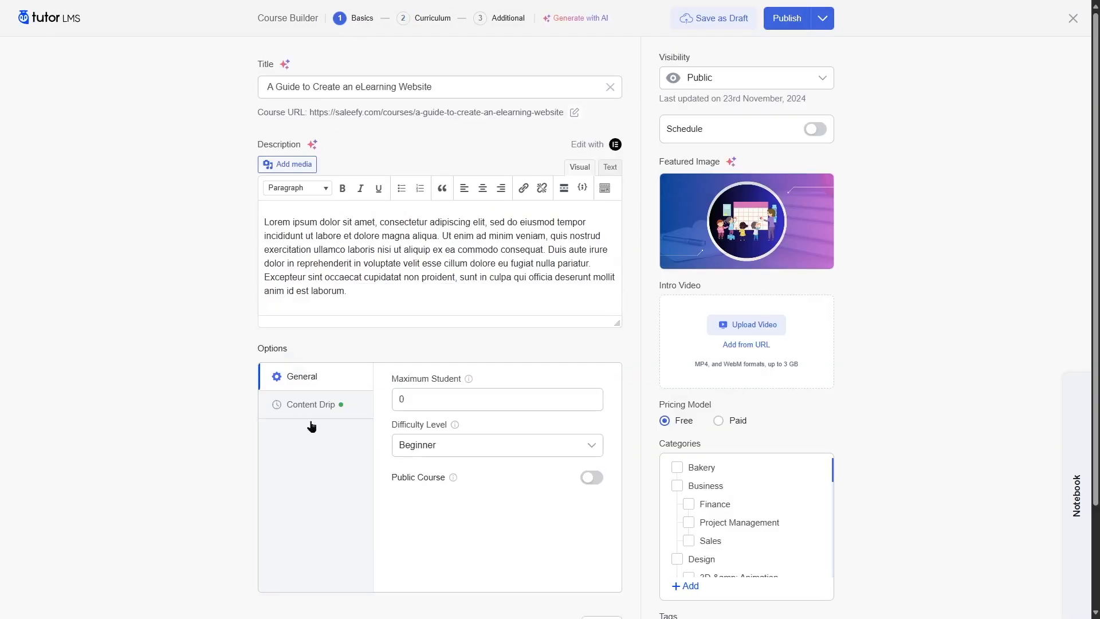
{"action": "left_click", "coordinate": [309, 404]}
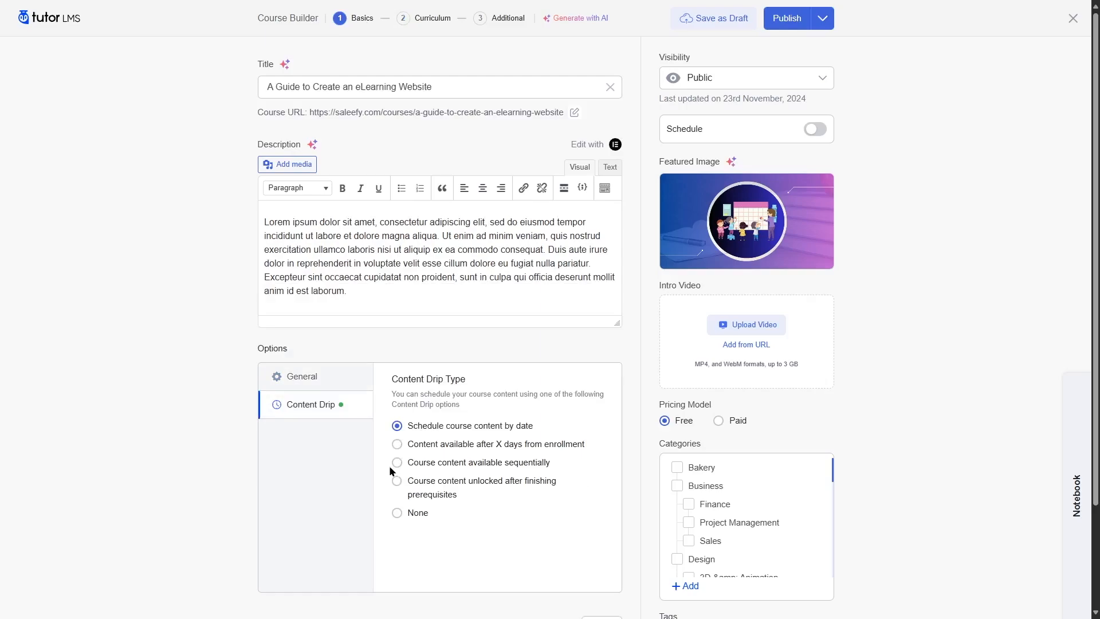
{"action": "left_click", "coordinate": [398, 467]}
{"action": "left_click", "coordinate": [432, 18]}
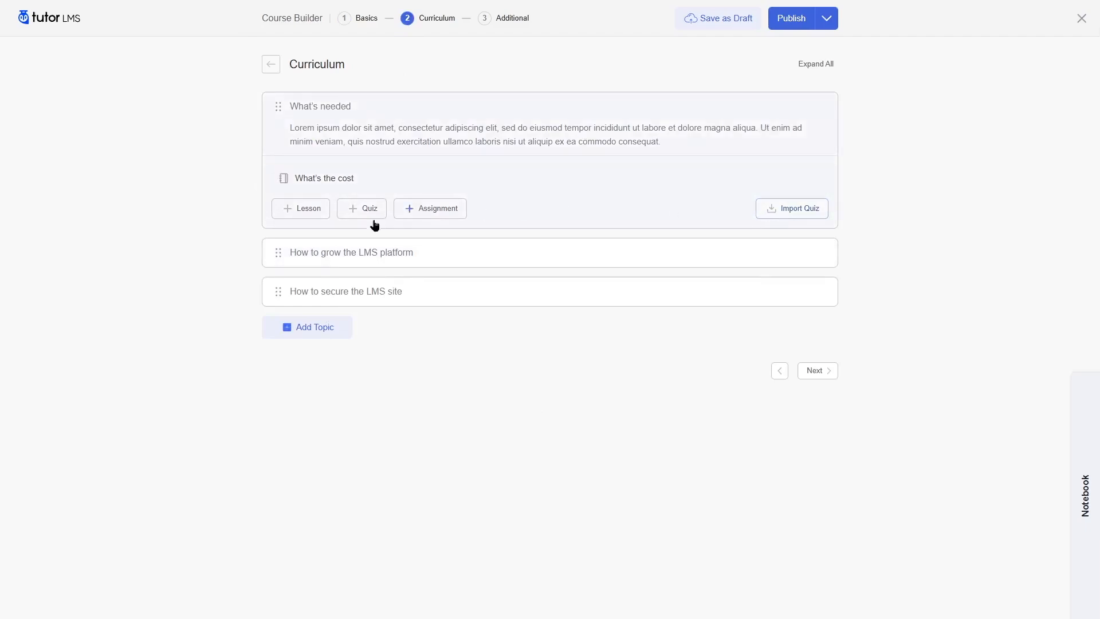
{"action": "left_click", "coordinate": [779, 178]}
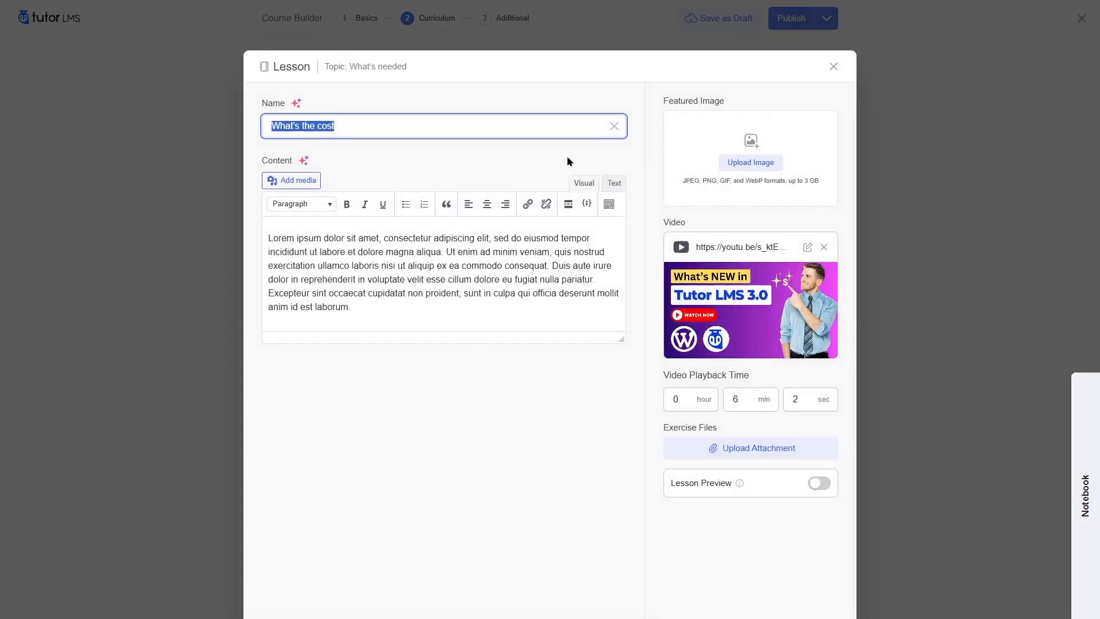
{"action": "left_click", "coordinate": [833, 66]}
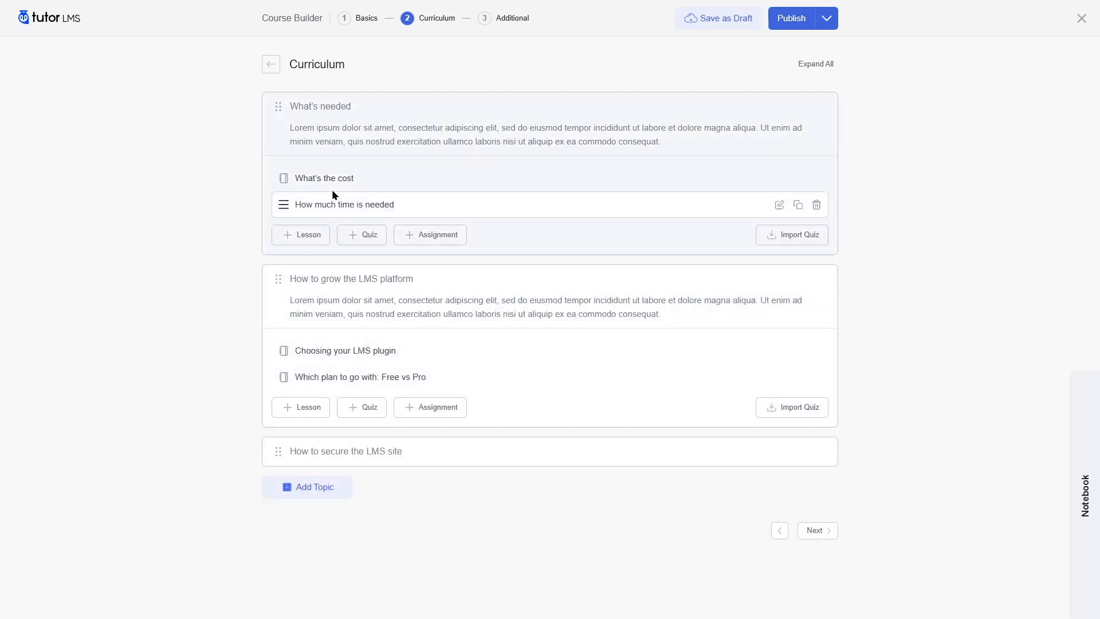
- Try reordering the "Which plan to go with: Free vs Pro" lesson and the "How to grow the LMS platform" topic, and collapse that topic
{"action": "mouse_move", "coordinate": [285, 376]}
{"action": "left_mouse_down"}
{"action": "mouse_move", "coordinate": [284, 358]}
{"action": "mouse_move", "coordinate": [278, 378]}
{"action": "left_mouse_up"}
{"action": "left_click_drag", "start_coordinate": [279, 279], "coordinate": [281, 149]}
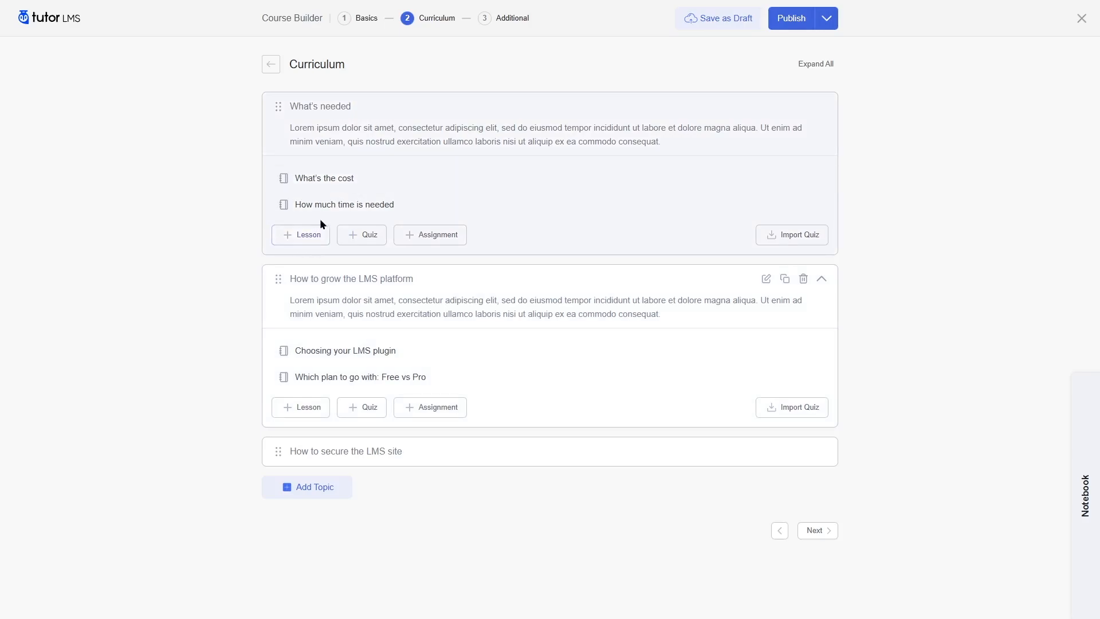
{"action": "left_click", "coordinate": [822, 279]}
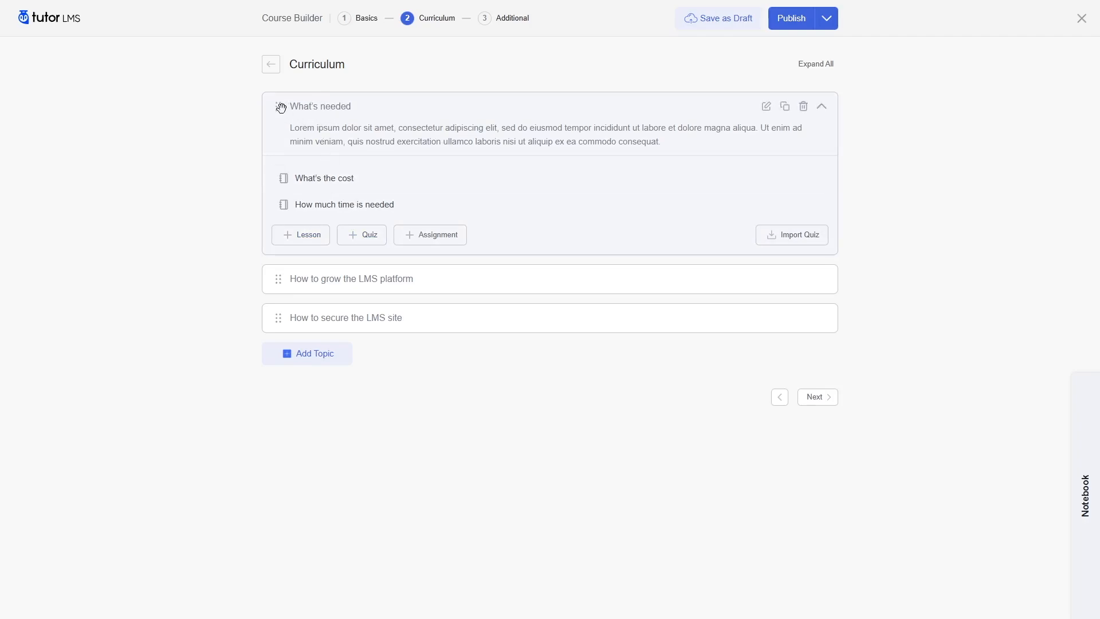
- Start a quiz titled "Topic 1 End Quiz" in the "What's needed" topic, with a summary beginning "You have reached the end of Topic 1."
{"action": "left_click", "coordinate": [367, 242]}
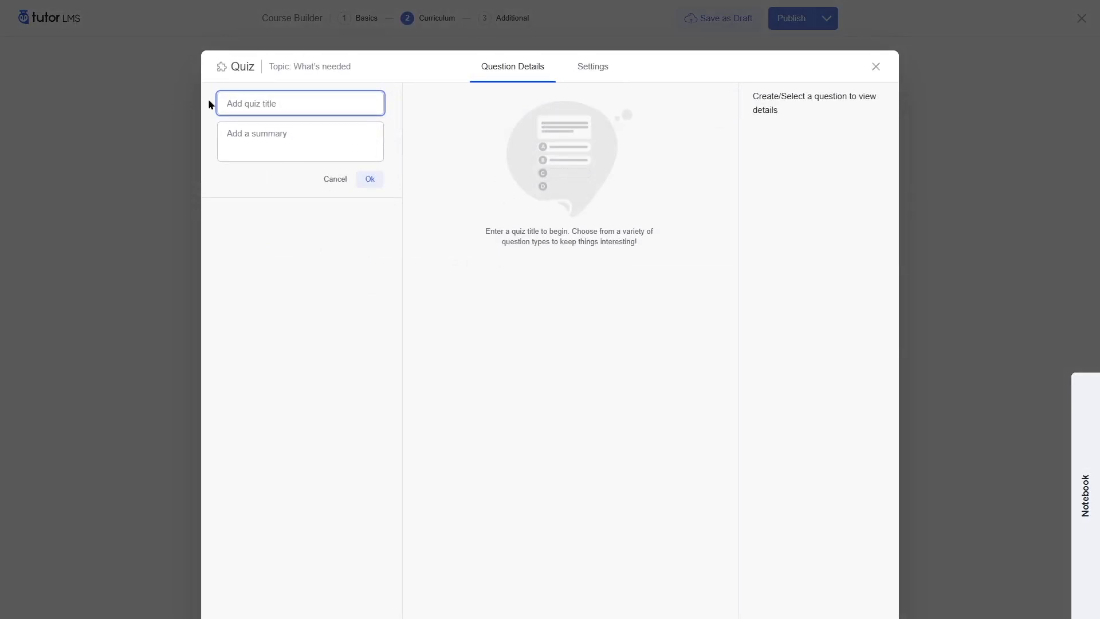
{"action": "type", "text": "Topic 1 End Quiz"}
{"action": "key", "text": "Return"}
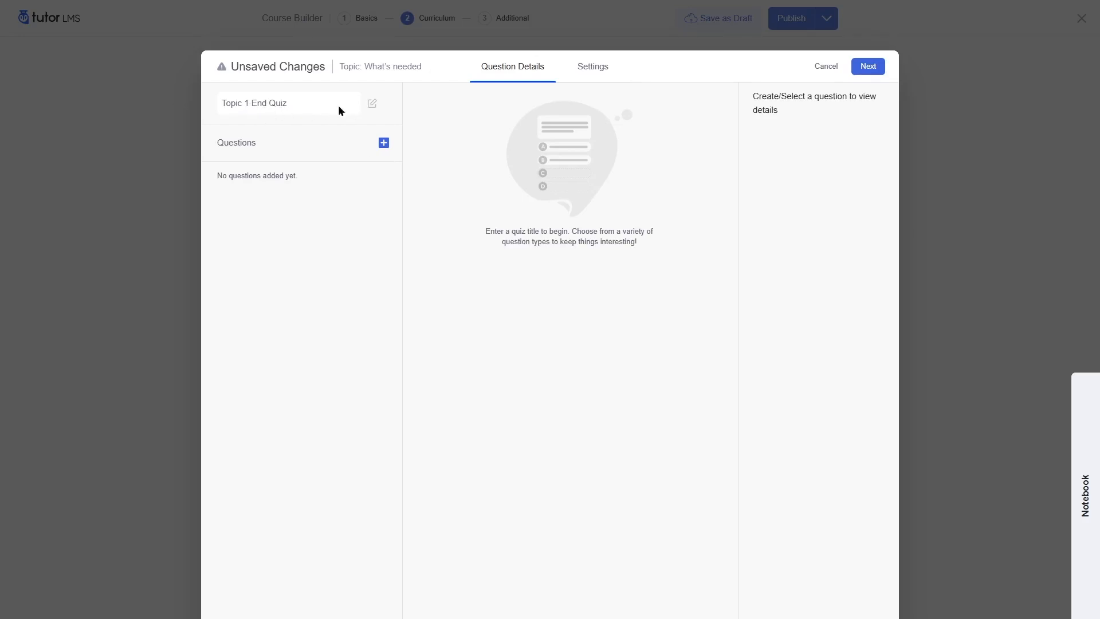
{"action": "left_click", "coordinate": [370, 106]}
{"action": "left_click", "coordinate": [290, 138]}
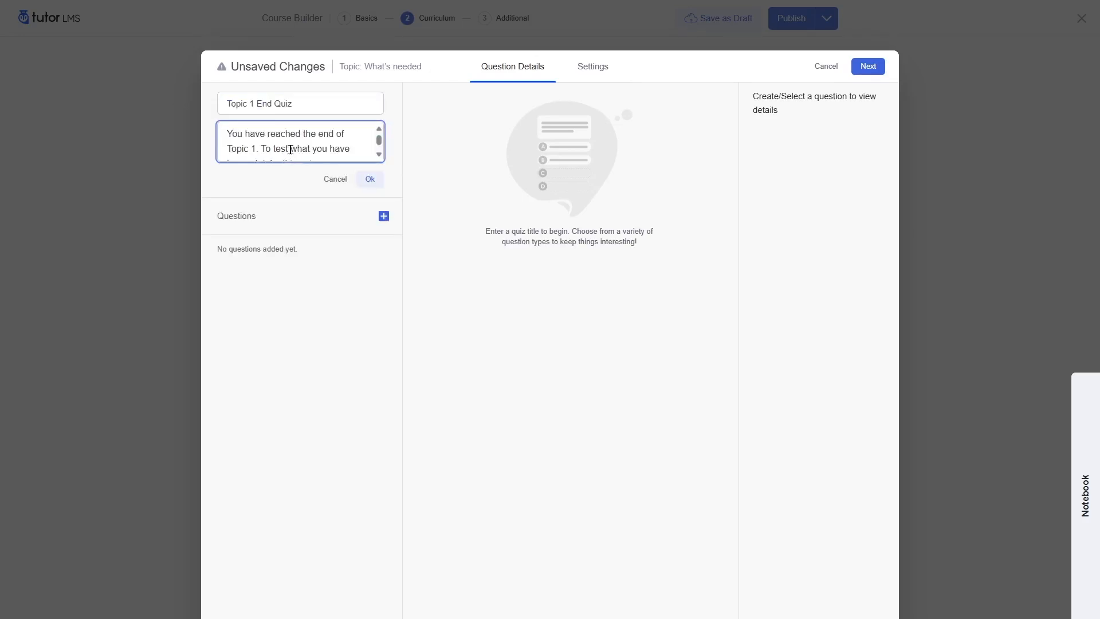
{"action": "left_click", "coordinate": [367, 179]}
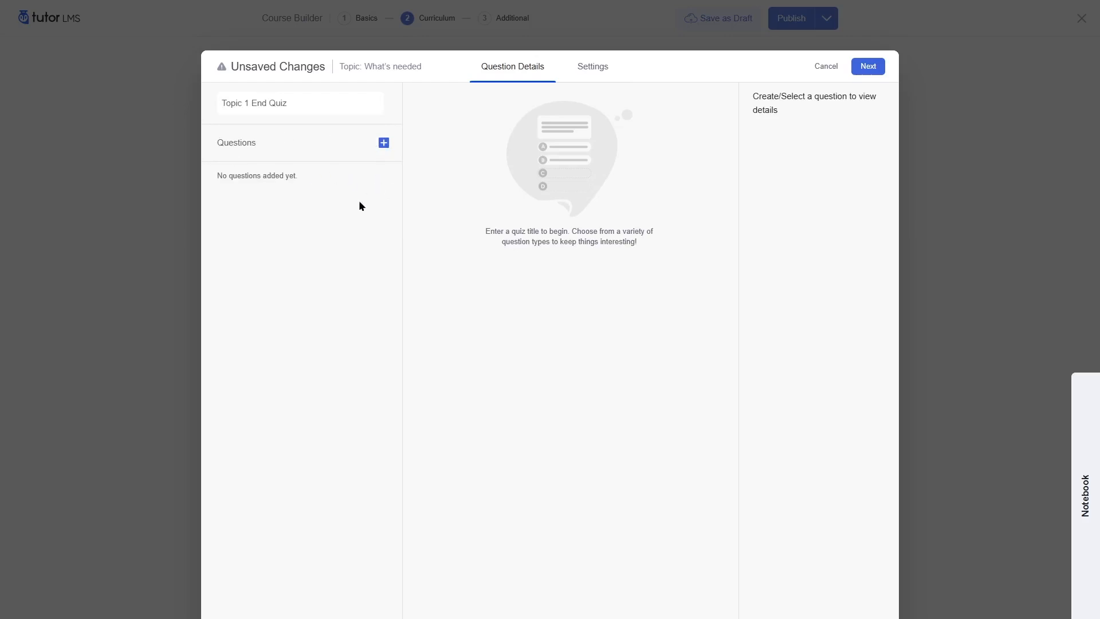
- Add a multiple choice question "What is the full form of LMS?" with a short description and the first option "Language Model System"
{"action": "left_click", "coordinate": [384, 143]}
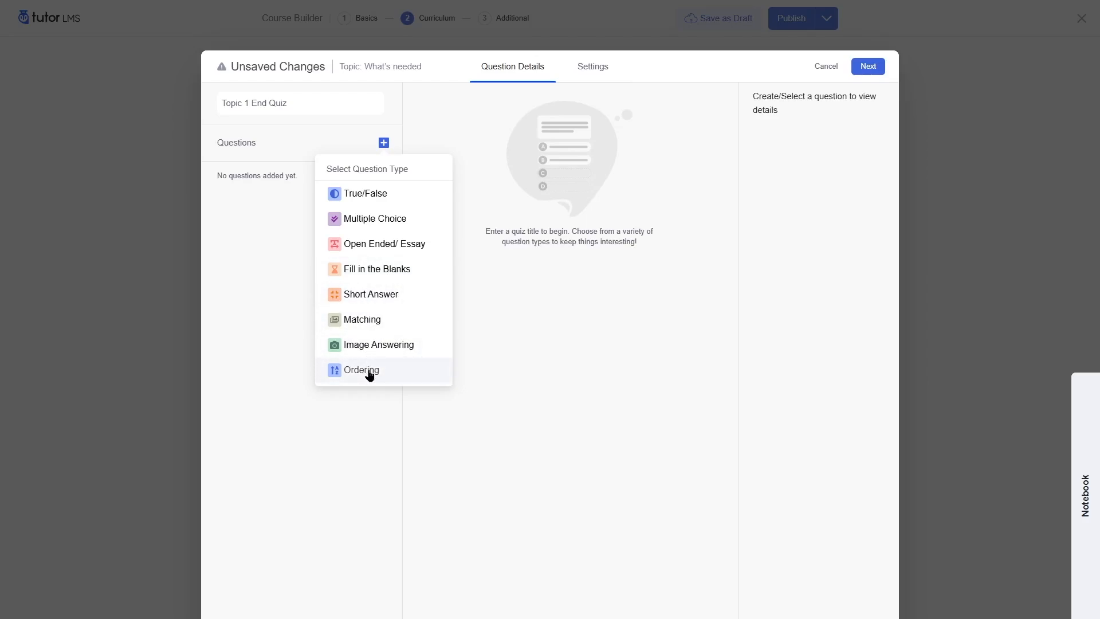
{"action": "left_click", "coordinate": [373, 223]}
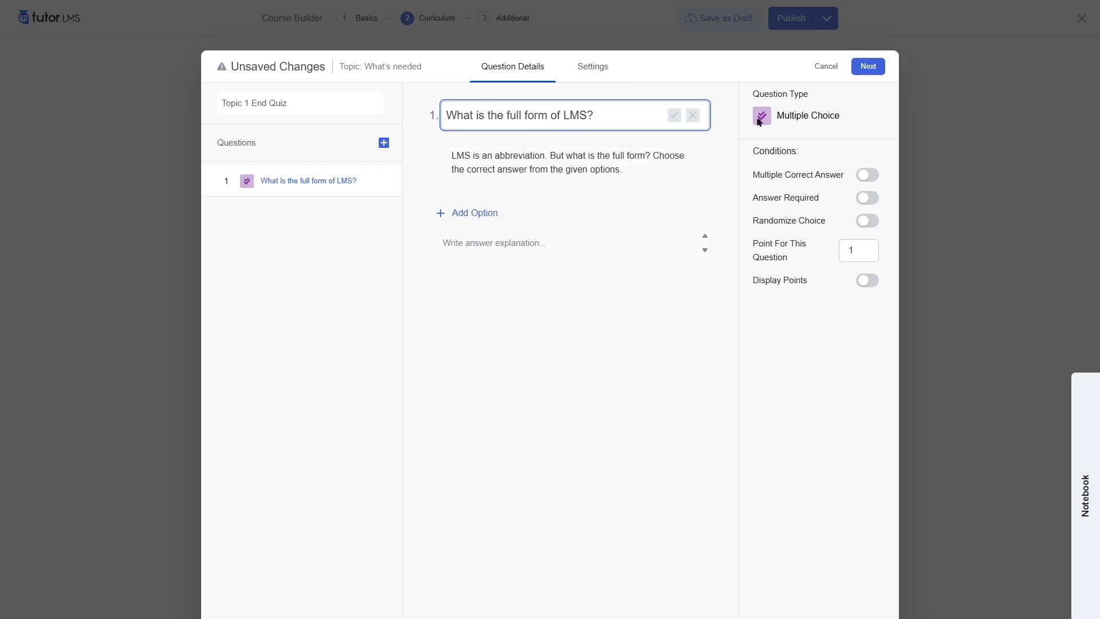
{"action": "left_click", "coordinate": [458, 214]}
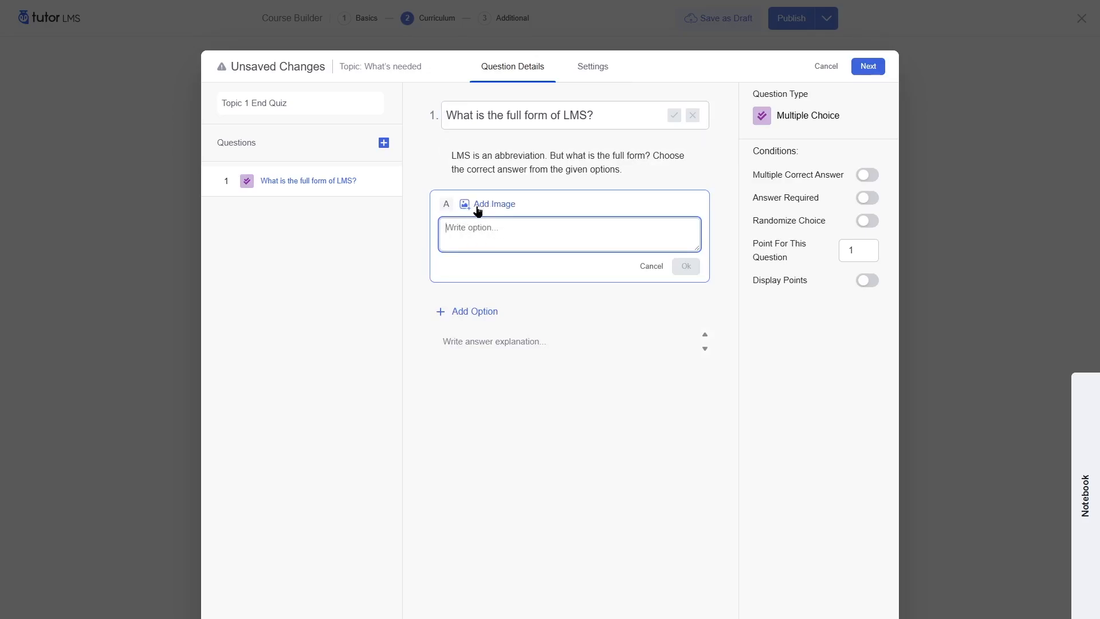
{"action": "type", "text": "Language Model System"}
{"action": "left_click", "coordinate": [687, 267]}
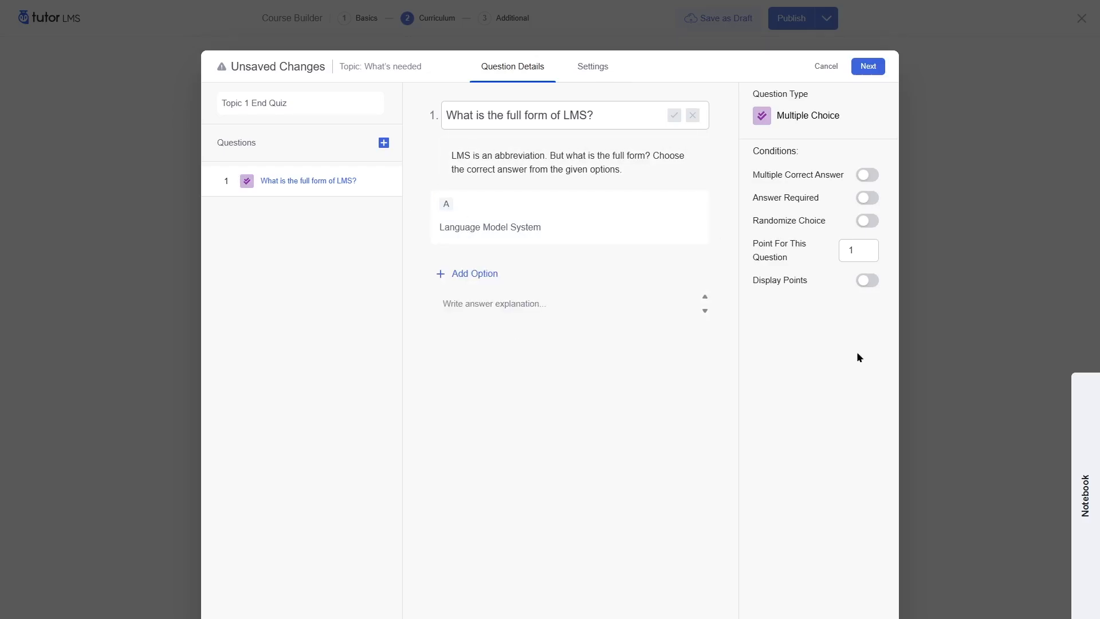
- Add the answer options "Learning Management System" and "Life Model Synchrony" to the question and try the reorder handle of the last option
{"action": "left_click", "coordinate": [441, 275]}
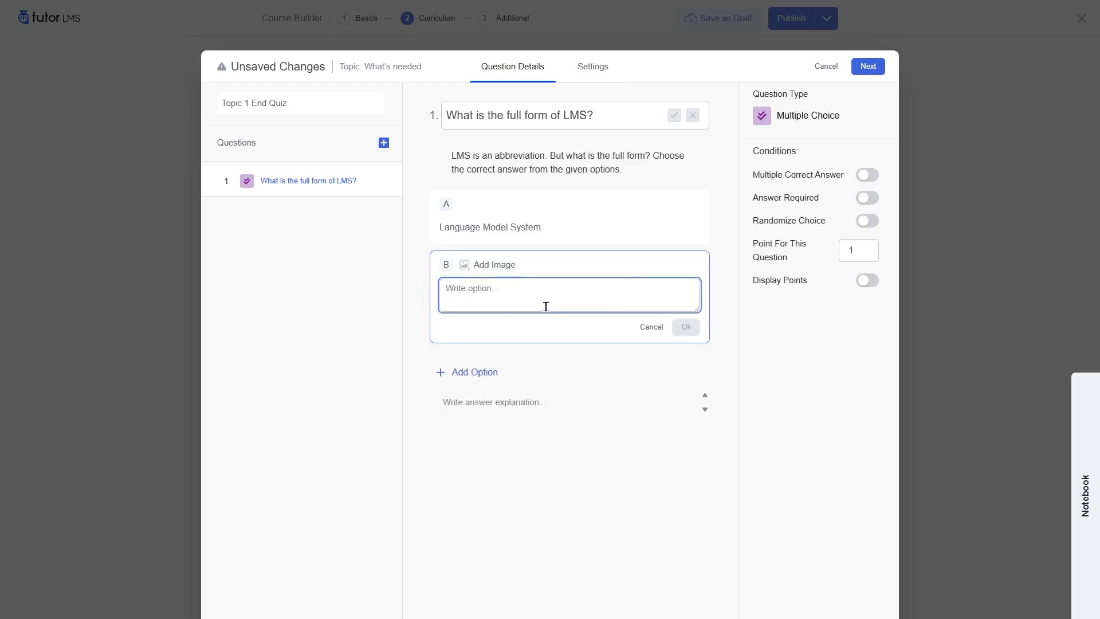
{"action": "type", "text": "Learning Management System"}
{"action": "left_click", "coordinate": [686, 327]}
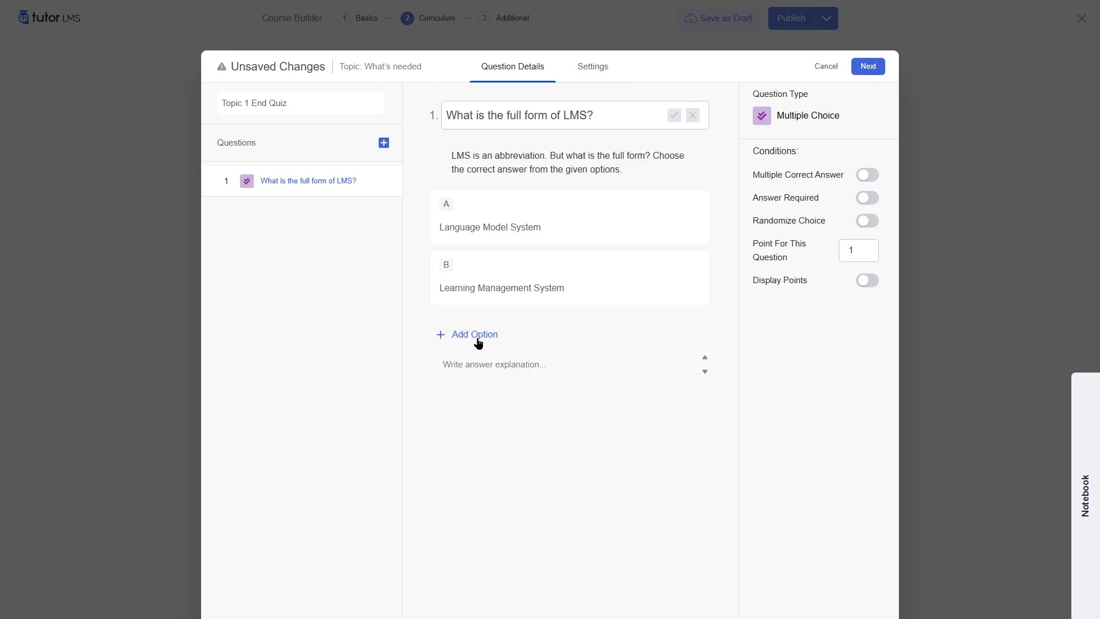
{"action": "left_click", "coordinate": [478, 342]}
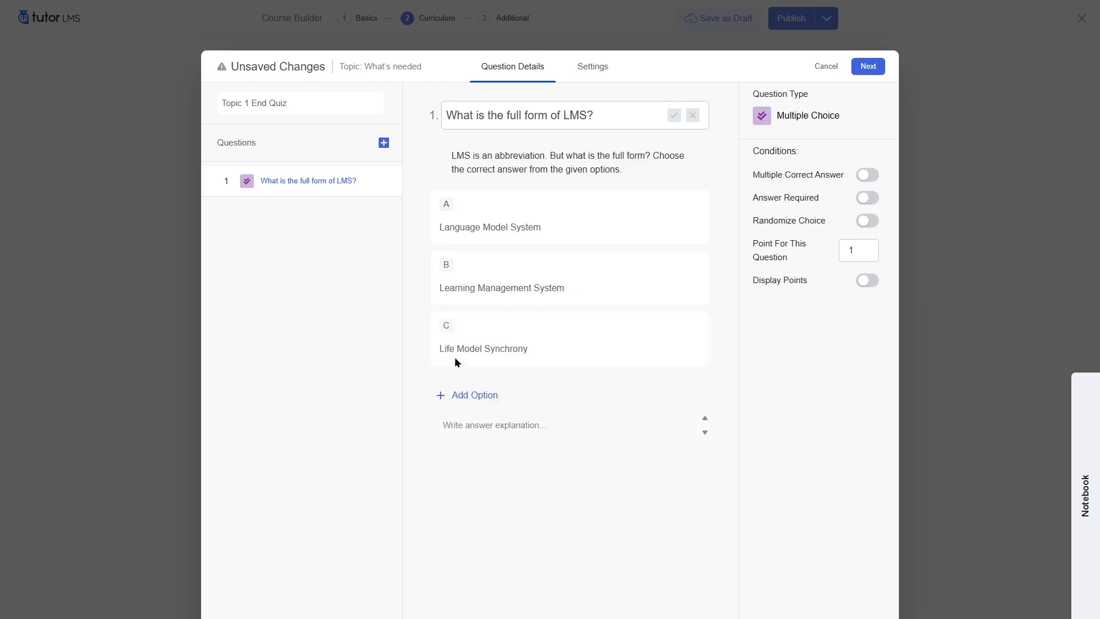
{"action": "mouse_move", "coordinate": [571, 321]}
{"action": "left_mouse_down"}
{"action": "mouse_move", "coordinate": [575, 212]}
{"action": "mouse_move", "coordinate": [573, 332]}
{"action": "left_mouse_up"}
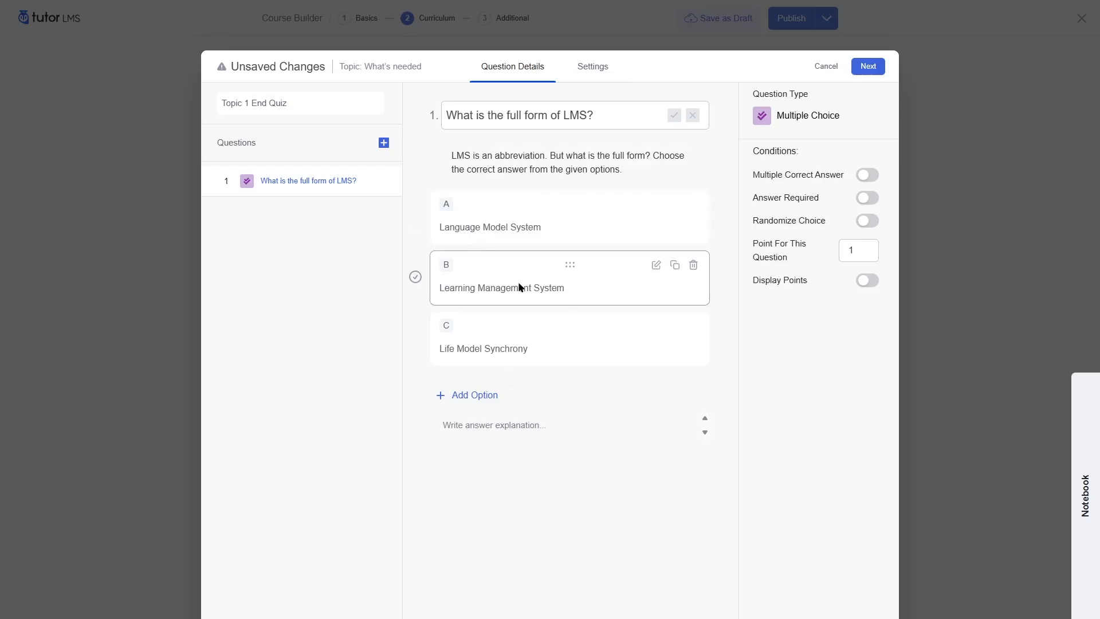
- Mark "Learning Management System" as the correct answer and add the explanation "You're correct! LMS stands for Learning Management System."
{"action": "left_click", "coordinate": [452, 289]}
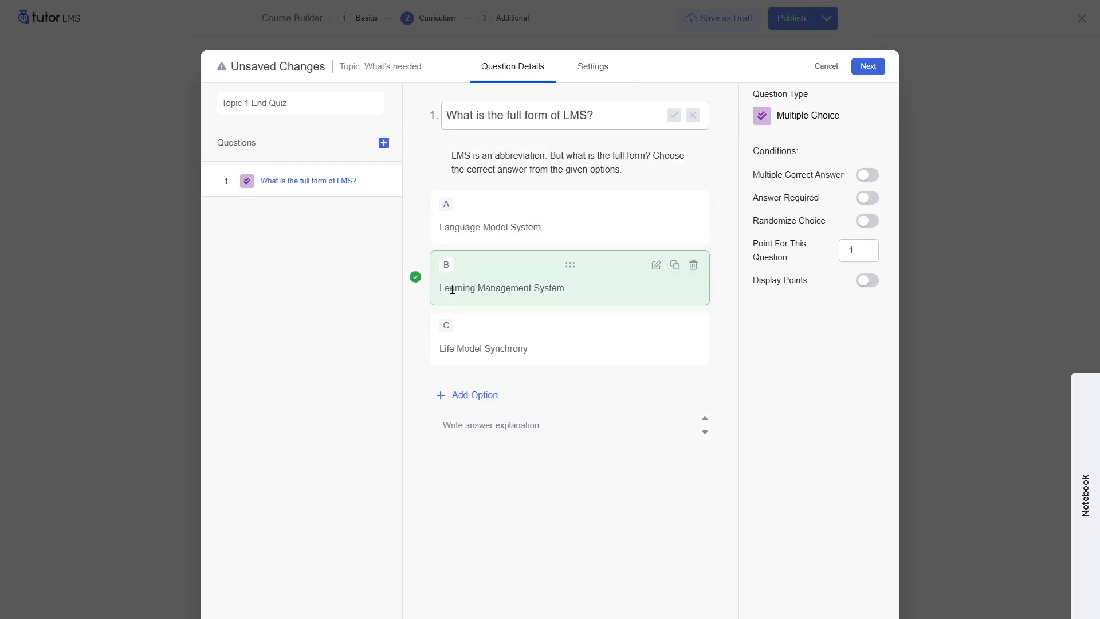
{"action": "left_click", "coordinate": [469, 426]}
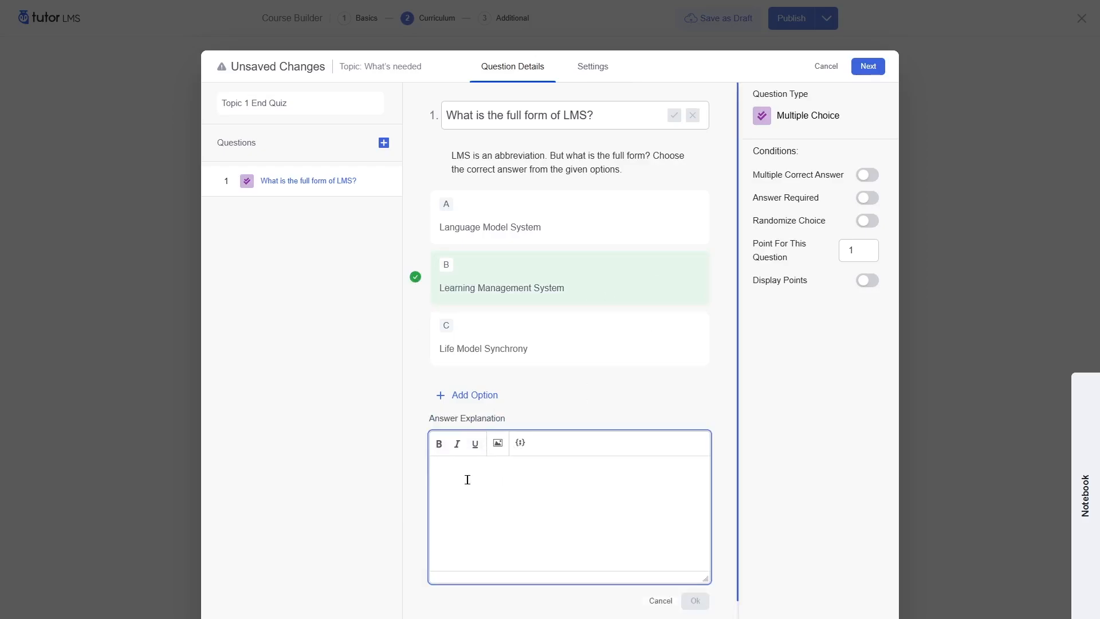
{"action": "left_click", "coordinate": [488, 482]}
{"action": "type", "text": "You're correct! LMS stands for Learning Management System."}
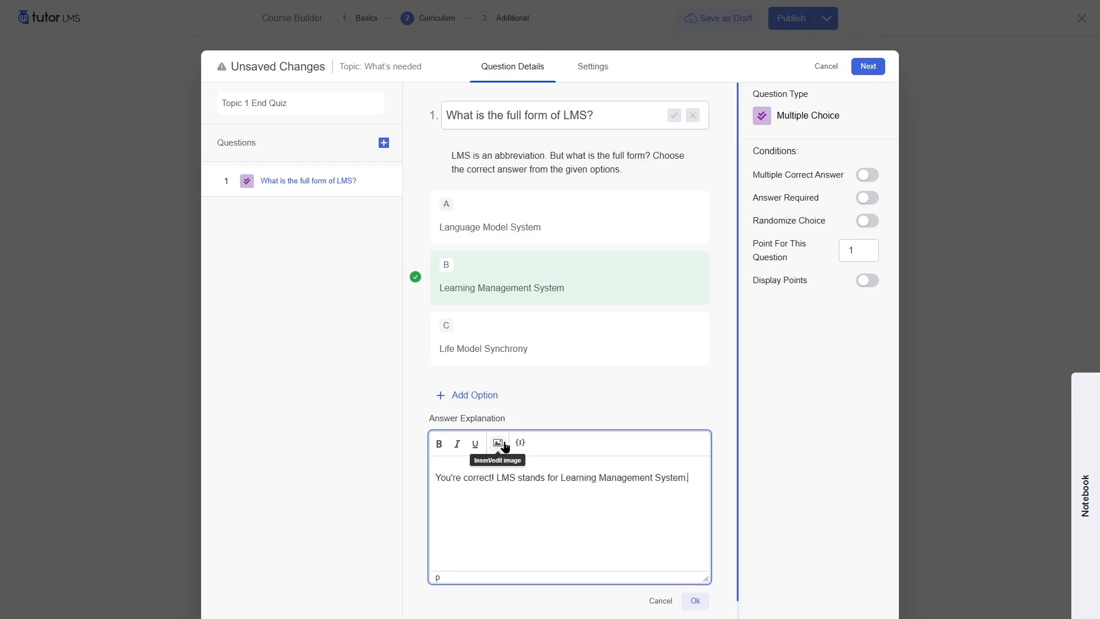
{"action": "left_click", "coordinate": [696, 601]}
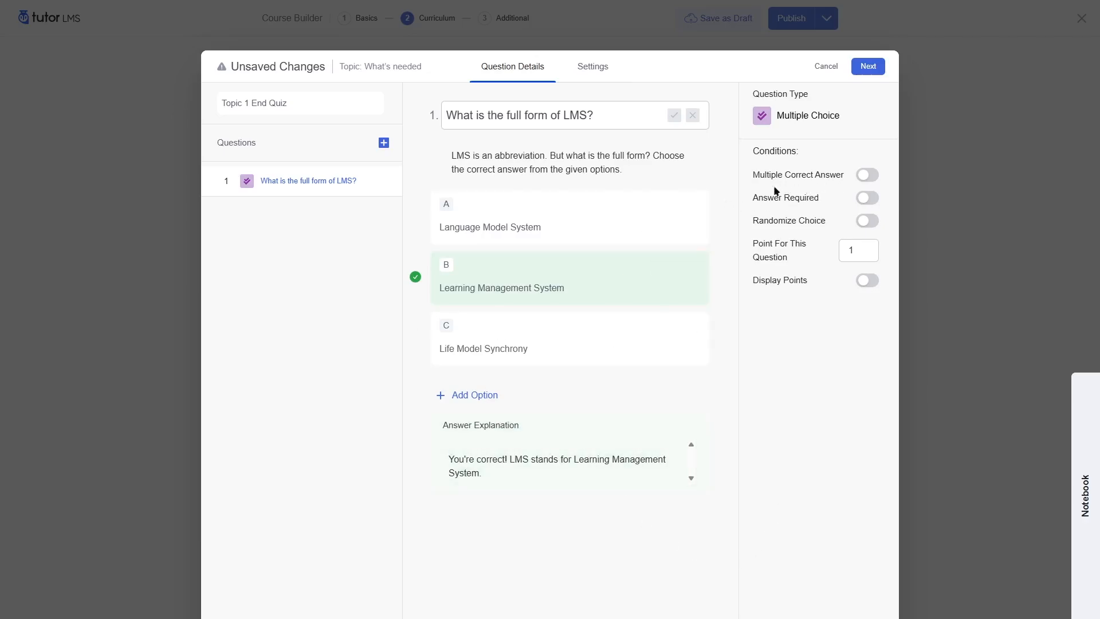
- Try the multiple correct answer condition, switch it off, and mark "Learning Management System" as the correct answer again
{"action": "left_click", "coordinate": [869, 175]}
{"action": "left_click", "coordinate": [870, 176]}
{"action": "left_click", "coordinate": [867, 178]}
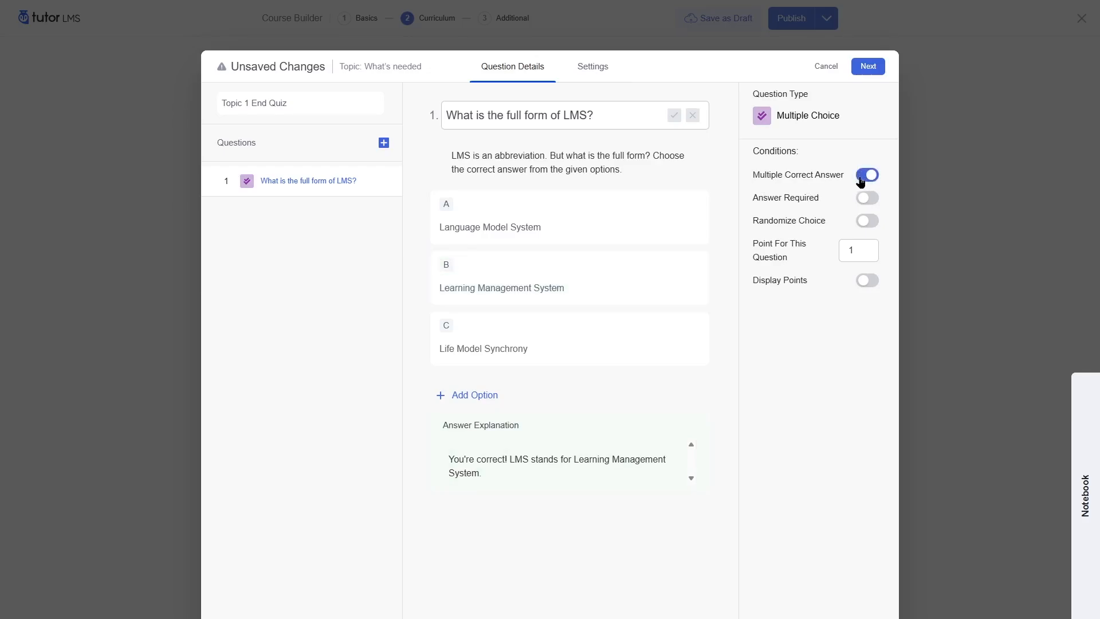
{"action": "left_click", "coordinate": [865, 179]}
{"action": "left_click", "coordinate": [416, 277]}
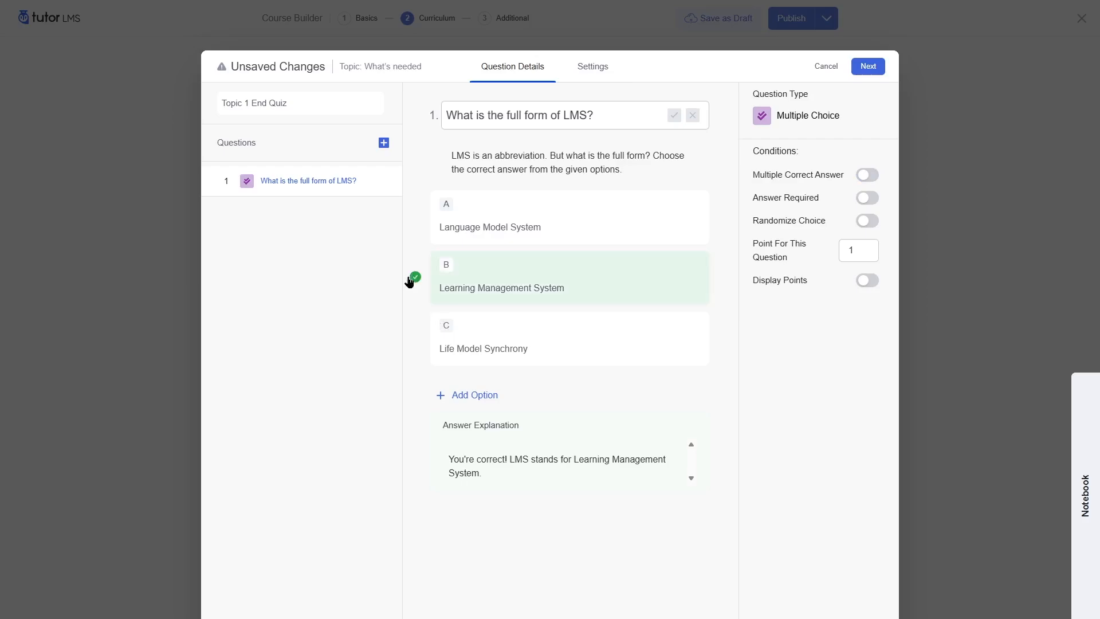
- Make an answer required for the LMS question, randomize its choices and display its points
{"action": "left_click", "coordinate": [873, 201]}
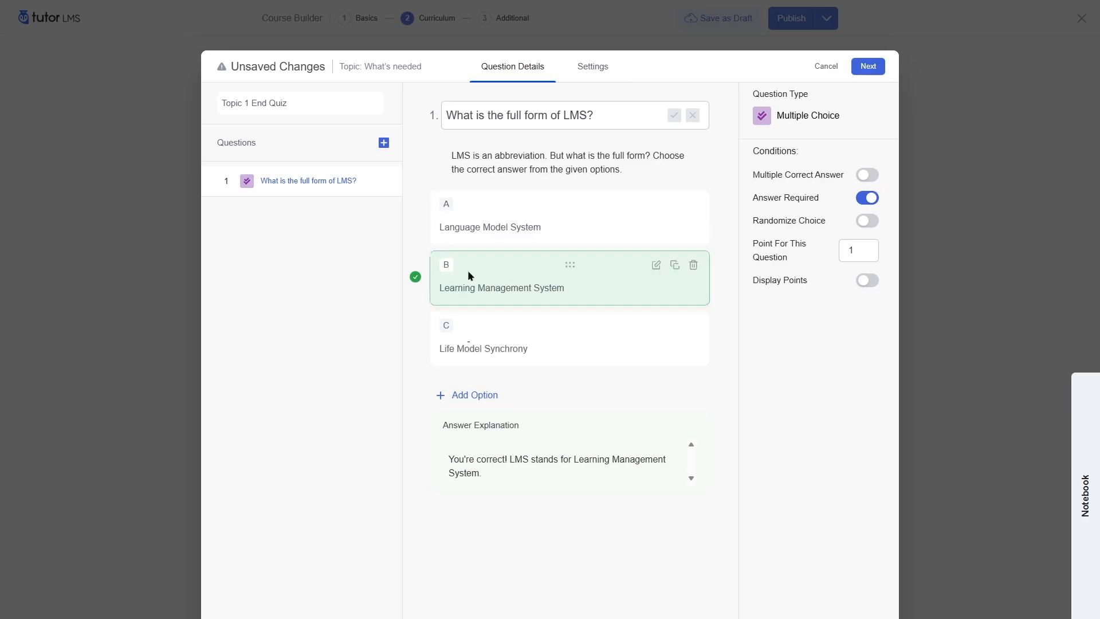
{"action": "left_click", "coordinate": [867, 220]}
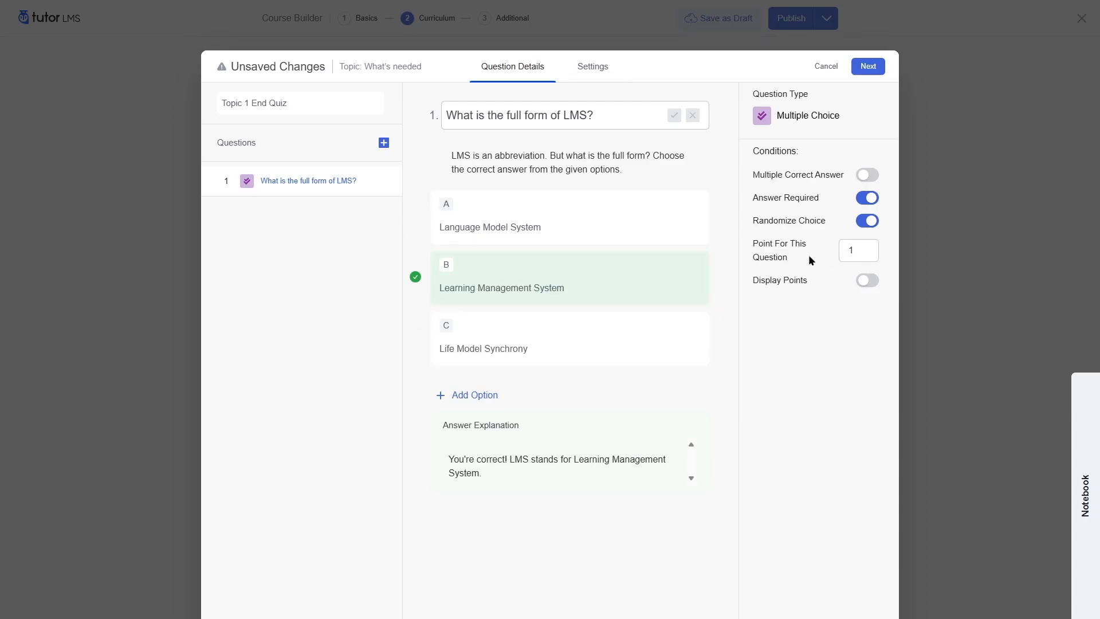
{"action": "left_click", "coordinate": [862, 282]}
- Add a matching question titled "Match the following options with their correct pair." to the quiz
{"action": "left_click", "coordinate": [384, 143]}
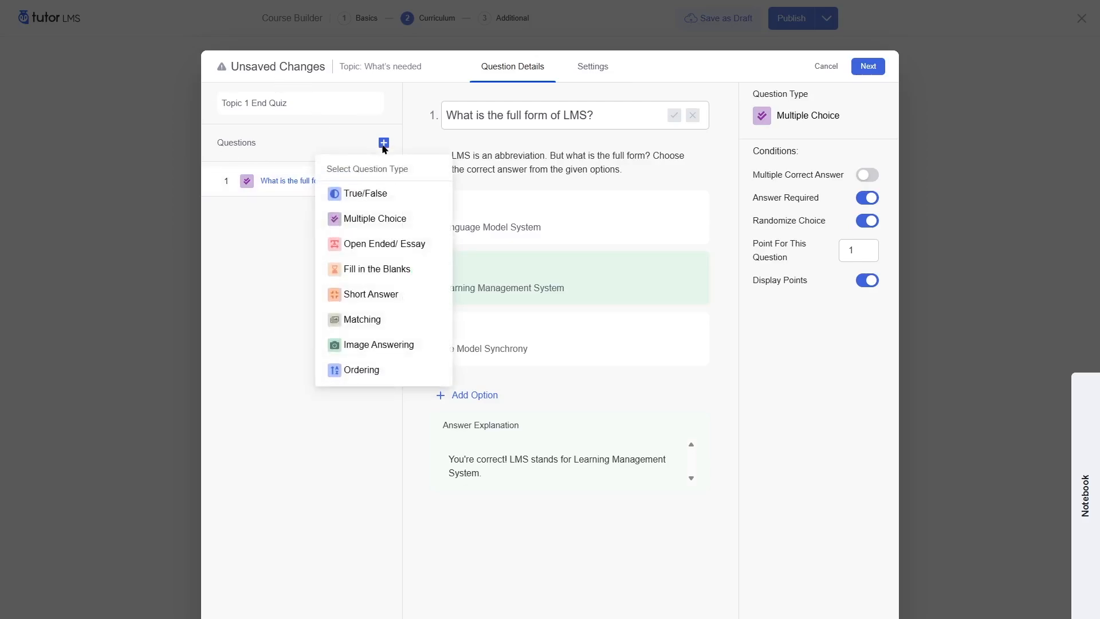
{"action": "left_click", "coordinate": [360, 320]}
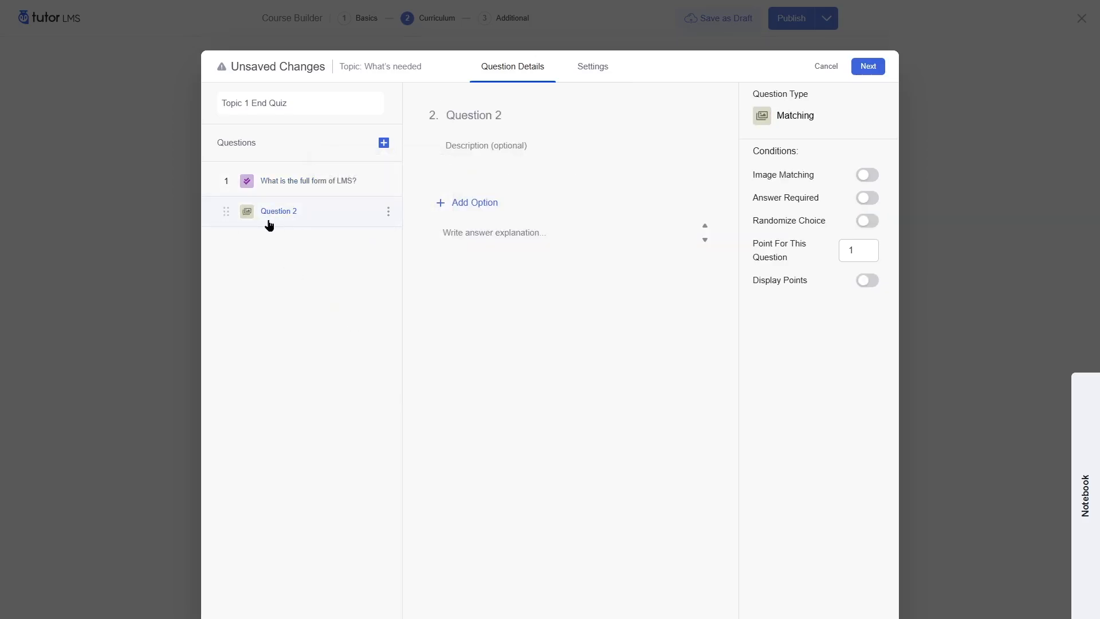
{"action": "type", "text": "Match the following options with their correct pair."}
{"action": "key", "text": "Return"}
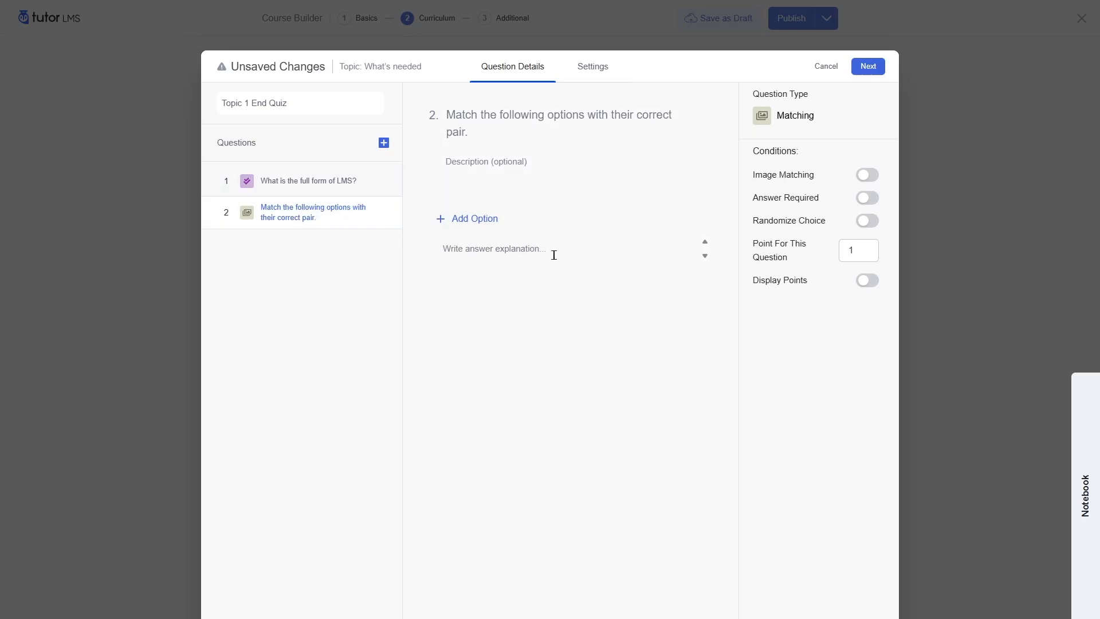
- Add an option to the matching question that pairs "Apple" with "iPhone"
{"action": "left_click", "coordinate": [443, 220]}
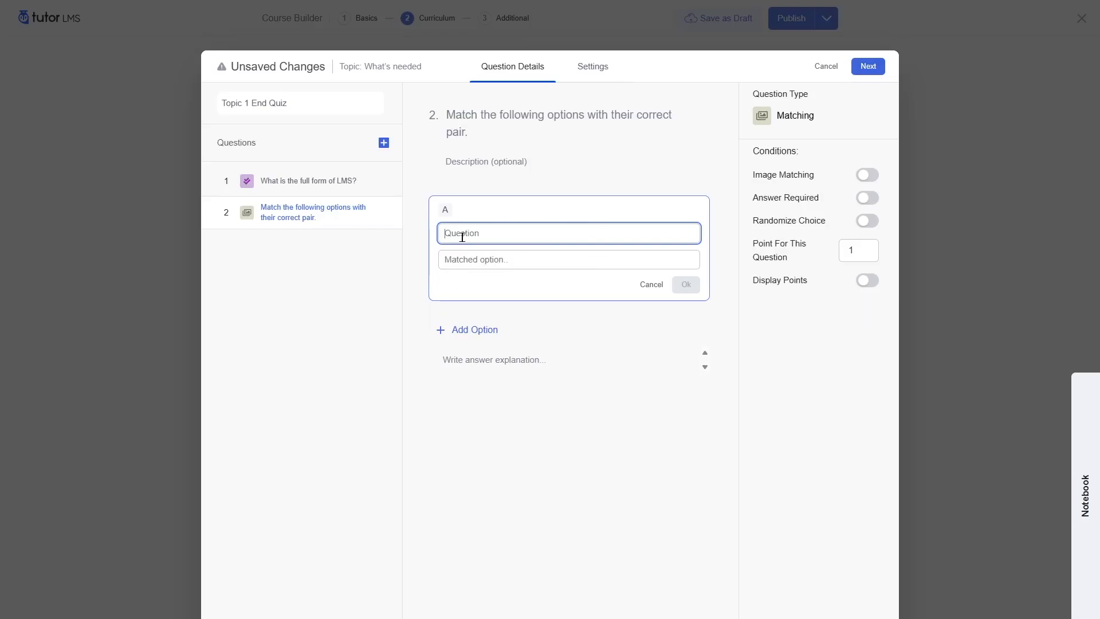
{"action": "type", "text": "Apple"}
{"action": "key", "text": "Tab"}
{"action": "type", "text": "iPhone"}
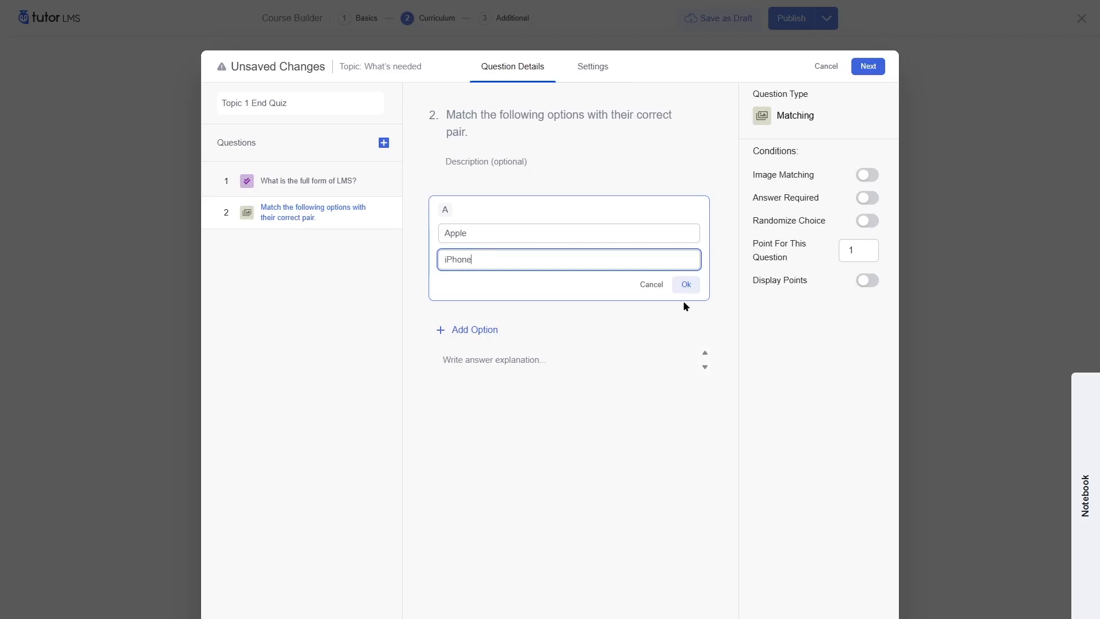
{"action": "left_click", "coordinate": [685, 286]}
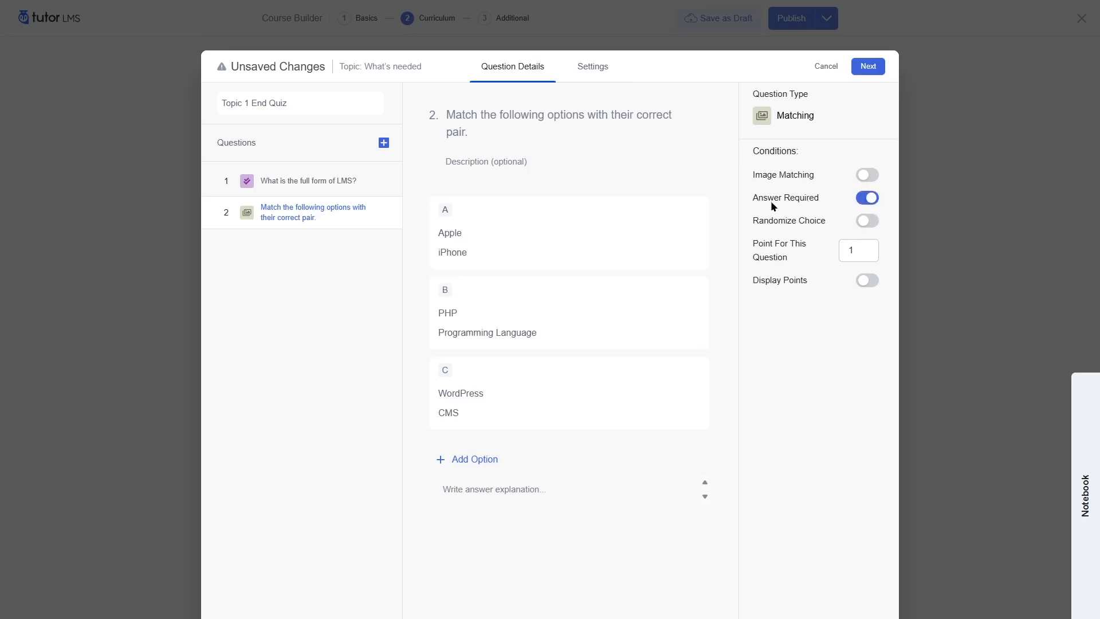
- Randomize the choices and display the points for the matching question
{"action": "left_click", "coordinate": [859, 221]}
{"action": "left_click", "coordinate": [868, 282]}
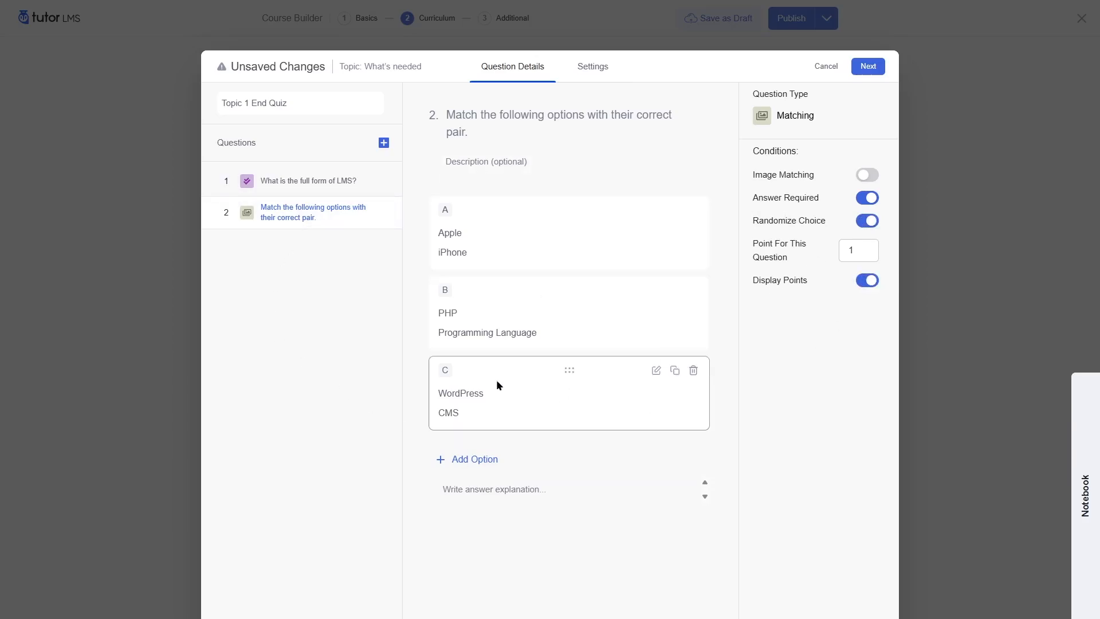
- Examine the quiz's basic and advanced settings, including the feedback modes, and the available question types
{"action": "left_click", "coordinate": [868, 66]}
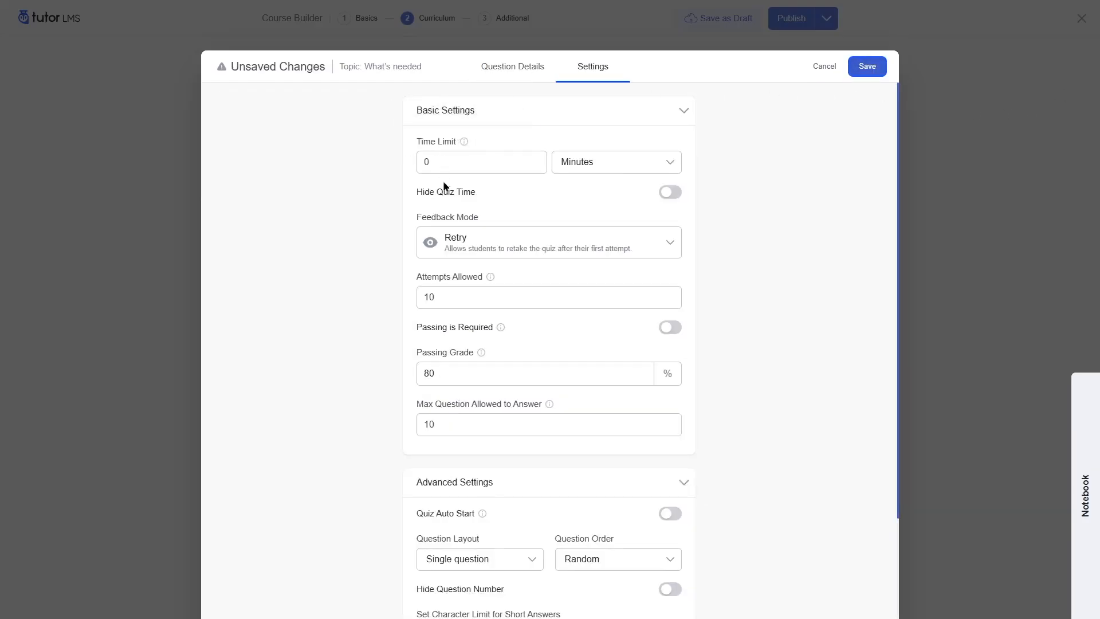
{"action": "left_click", "coordinate": [662, 245]}
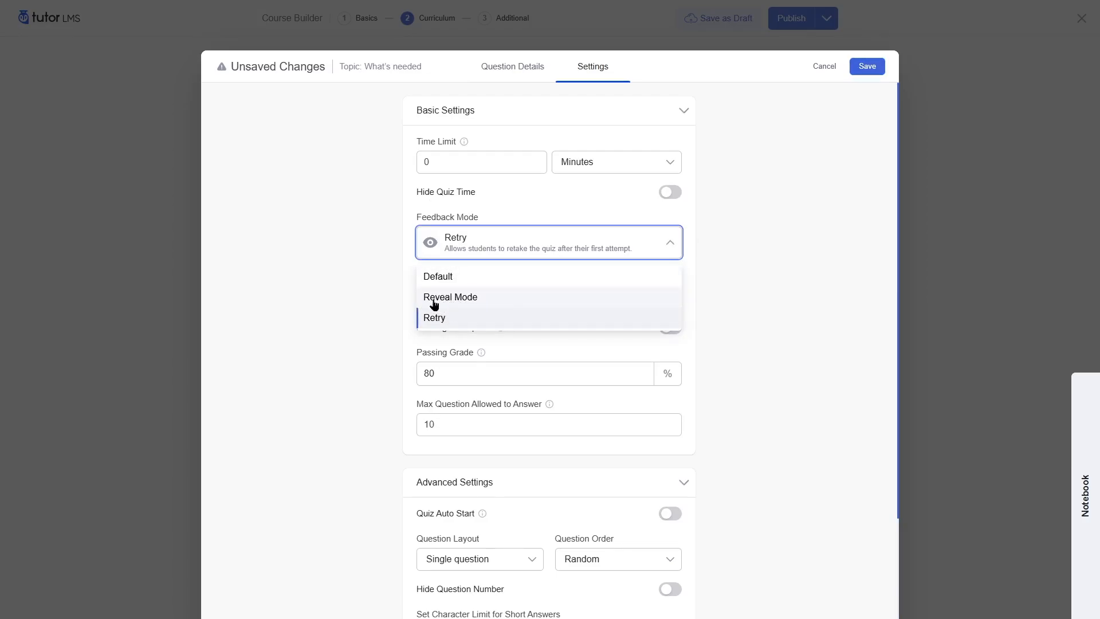
{"action": "left_click", "coordinate": [770, 264]}
{"action": "scroll", "coordinate": [640, 374], "scroll_direction": "down", "scroll_amount": 2}
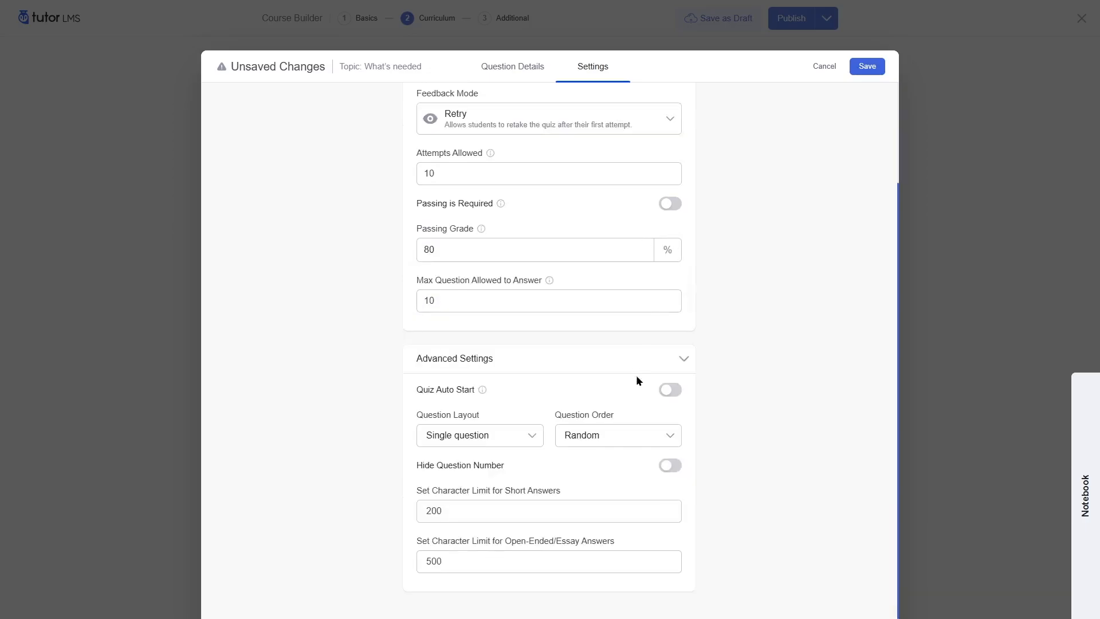
{"action": "scroll", "coordinate": [641, 535], "scroll_direction": "up", "scroll_amount": 2}
{"action": "left_click", "coordinate": [512, 66]}
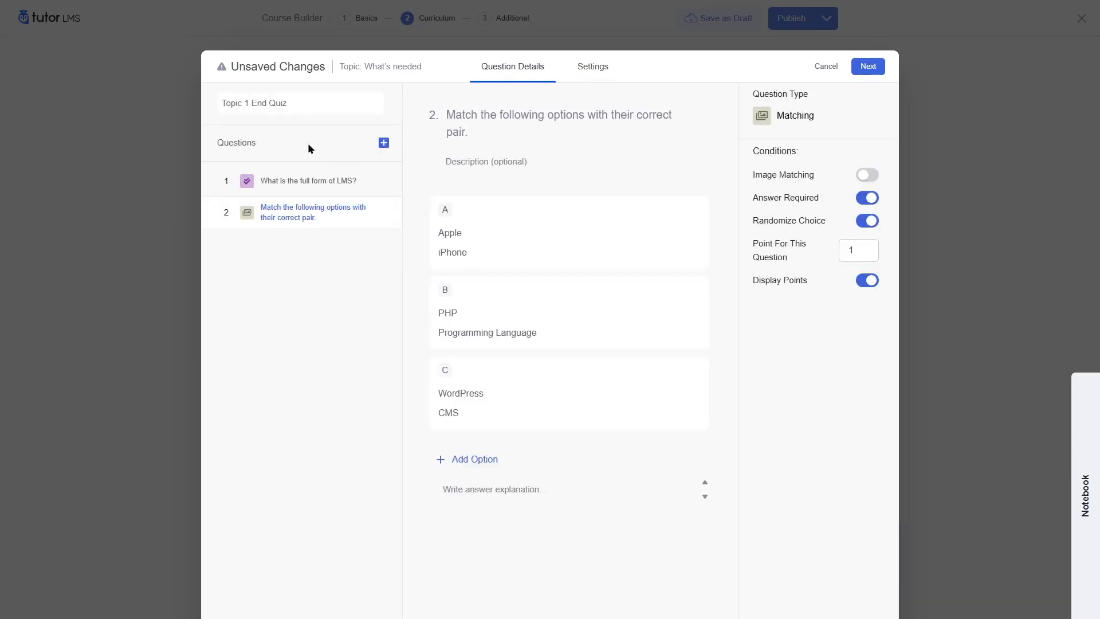
{"action": "left_click", "coordinate": [383, 142]}
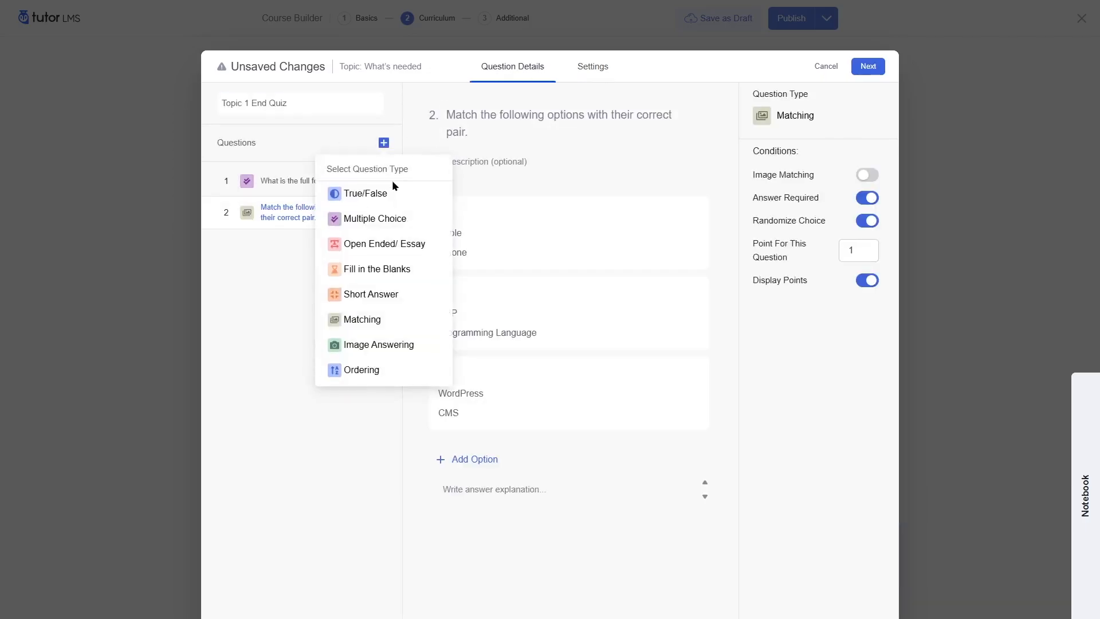
{"action": "left_click", "coordinate": [353, 432]}
- Return to the quiz settings, check them once more and save the quiz
{"action": "left_click", "coordinate": [866, 66]}
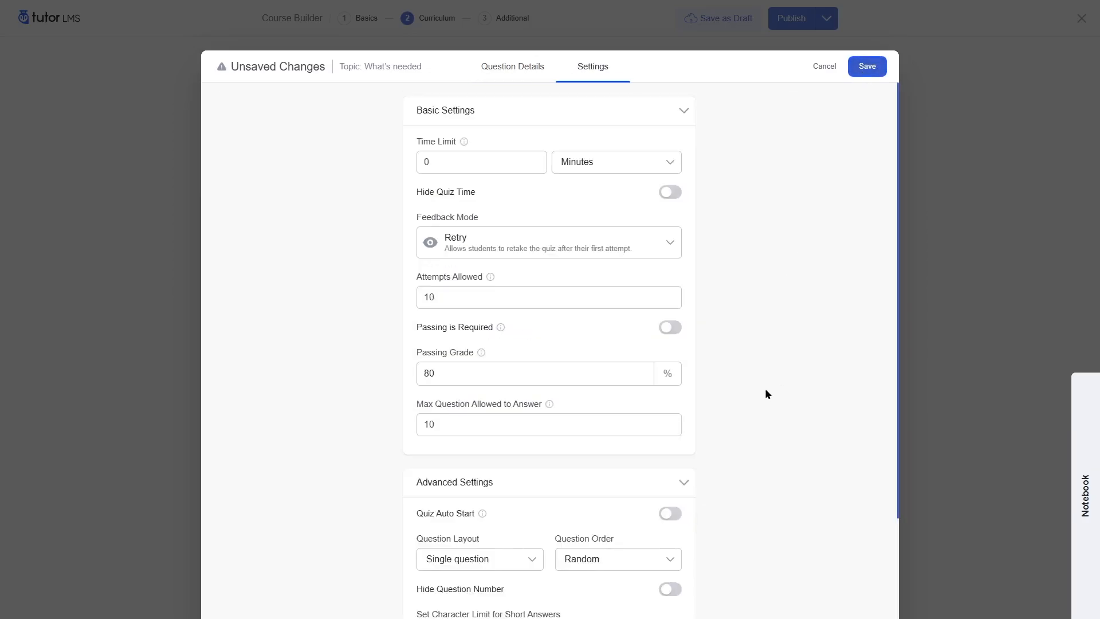
{"action": "scroll", "coordinate": [764, 387], "scroll_direction": "down", "scroll_amount": 2}
{"action": "left_click", "coordinate": [868, 66]}
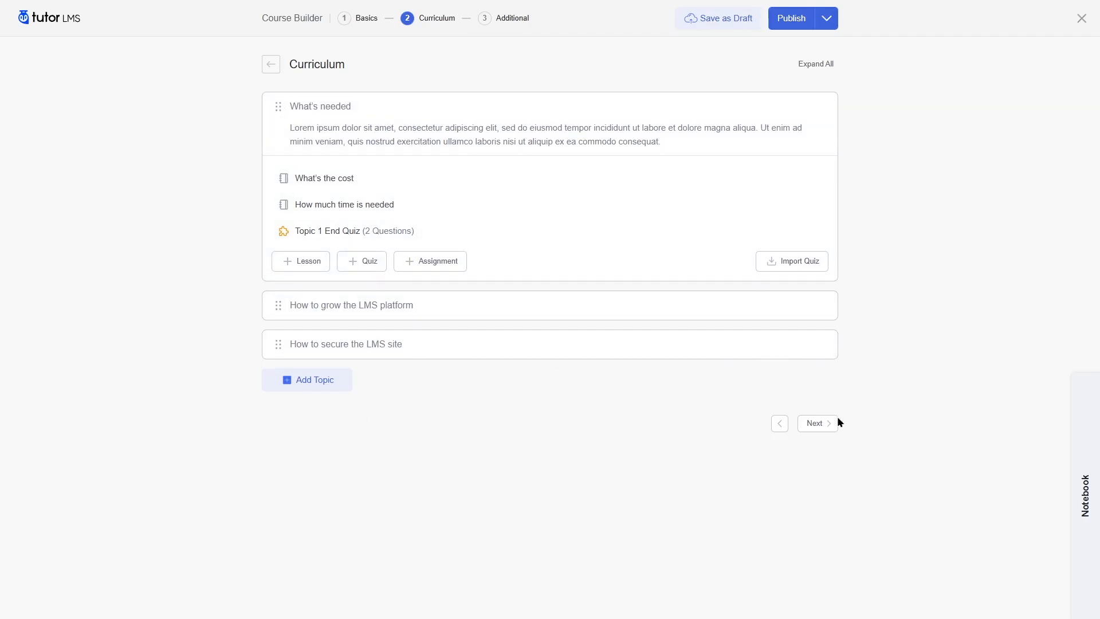
- Proceed to the course's Additional section and review its overview fields, the certificate templates and the "What Will I Learn?" entries
{"action": "left_click", "coordinate": [820, 425]}
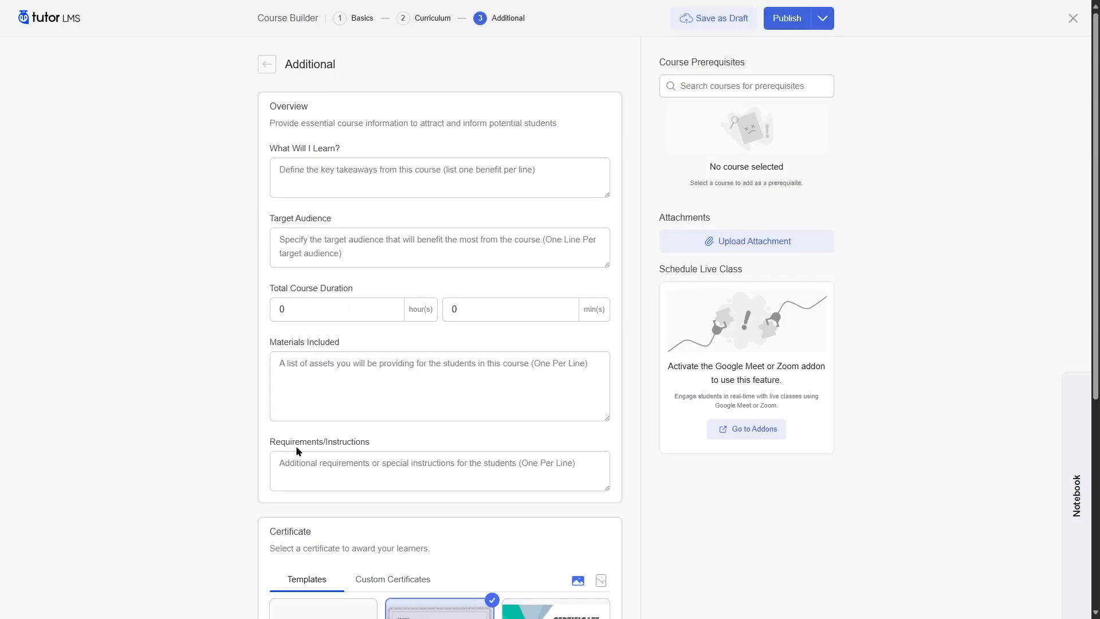
{"action": "scroll", "coordinate": [374, 436], "scroll_direction": "down", "scroll_amount": 5}
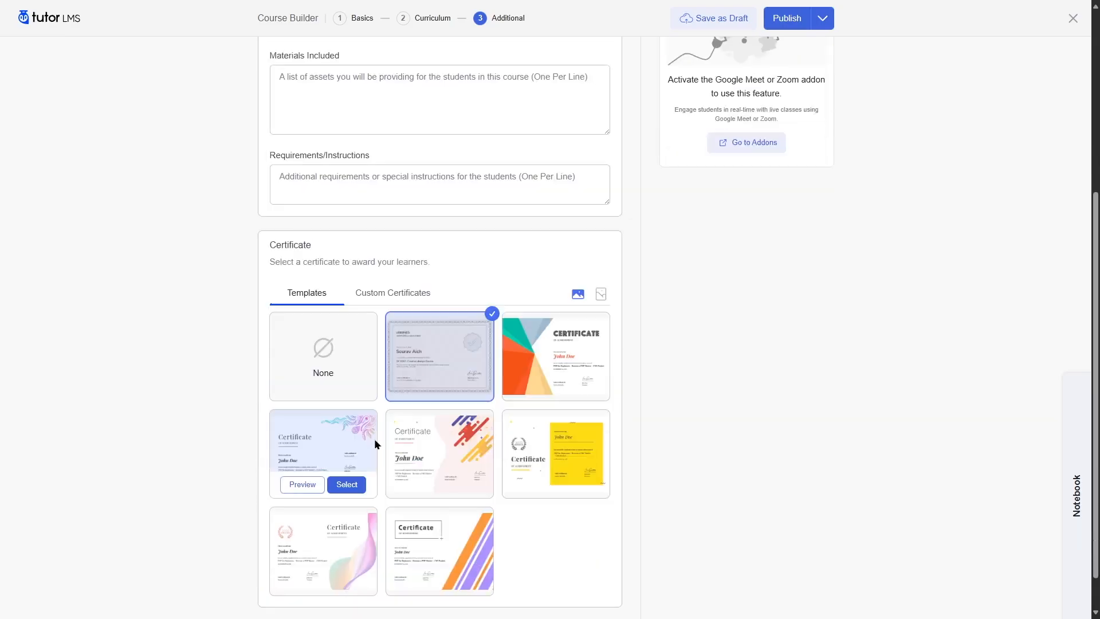
{"action": "scroll", "coordinate": [505, 486], "scroll_direction": "up", "scroll_amount": 4}
{"action": "scroll", "coordinate": [504, 481], "scroll_direction": "up", "scroll_amount": 1}
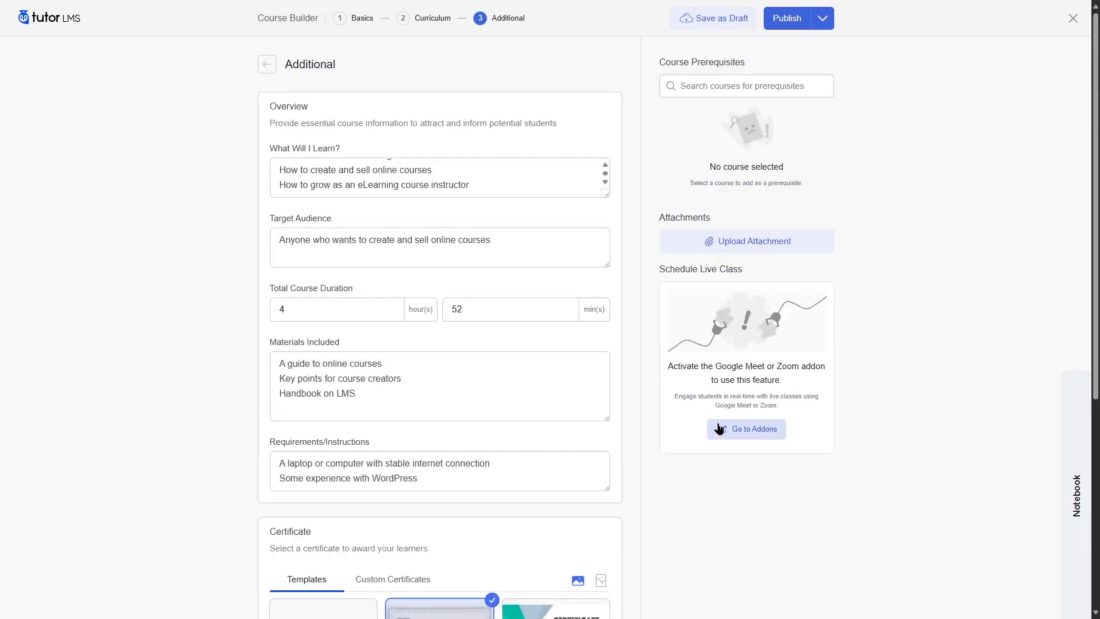
{"action": "scroll", "coordinate": [373, 170], "scroll_direction": "up", "scroll_amount": 1}
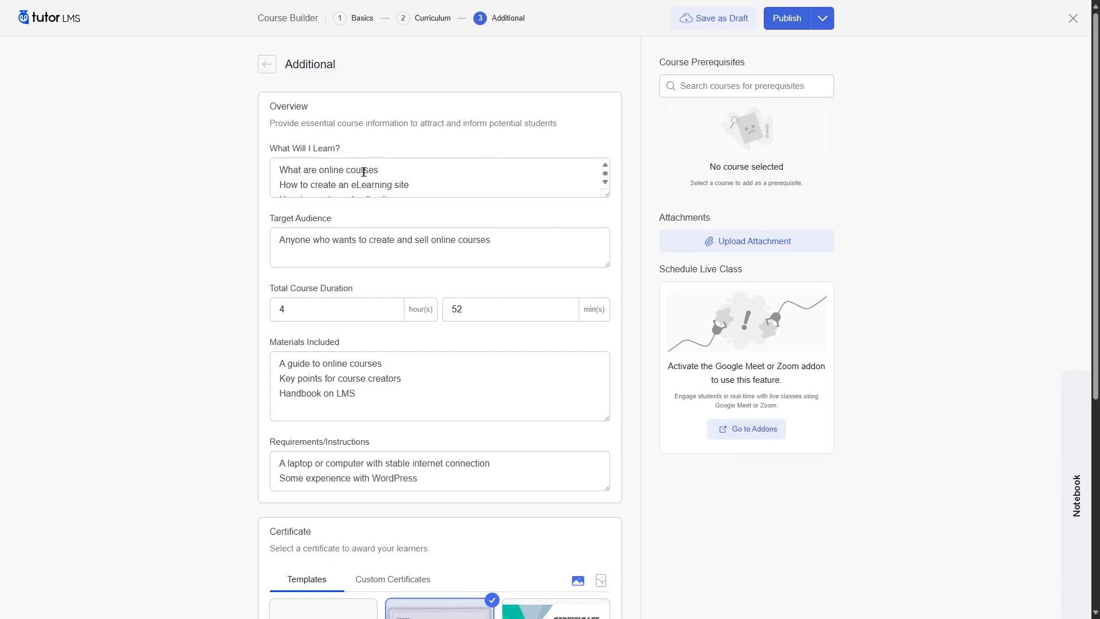
{"action": "scroll", "coordinate": [414, 182], "scroll_direction": "down", "scroll_amount": 1}
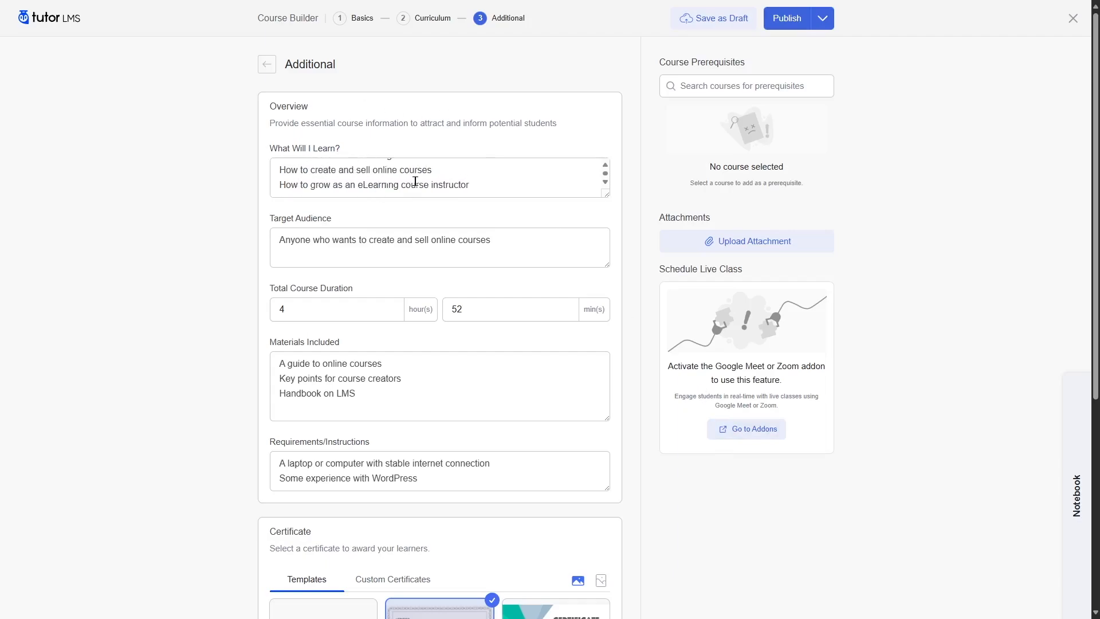
{"action": "scroll", "coordinate": [441, 176], "scroll_direction": "up", "scroll_amount": 1}
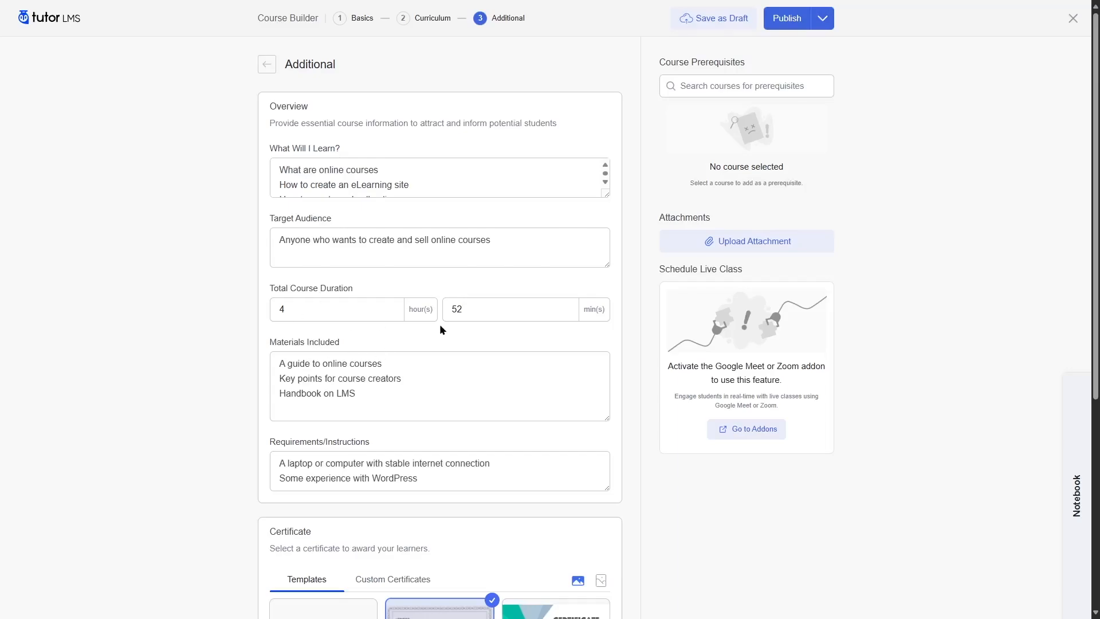
- Try the certificate template with multicoloured triangles, and reselect the bordered classic template for the course
{"action": "scroll", "coordinate": [440, 328], "scroll_direction": "down", "scroll_amount": 5}
{"action": "mouse_move", "coordinate": [359, 303]}
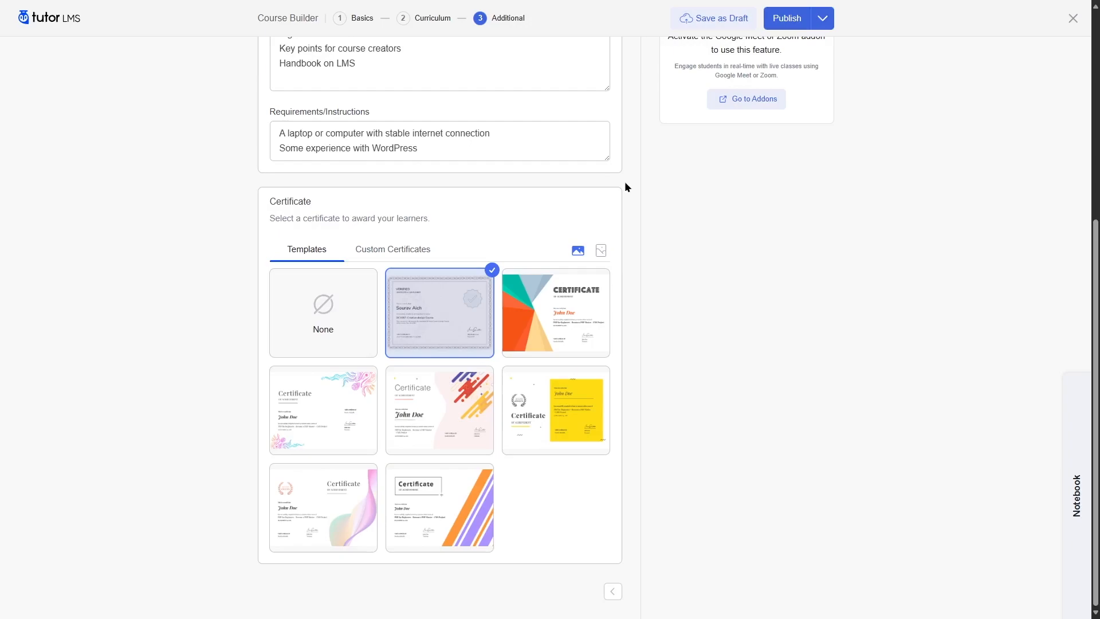
{"action": "mouse_move", "coordinate": [551, 303]}
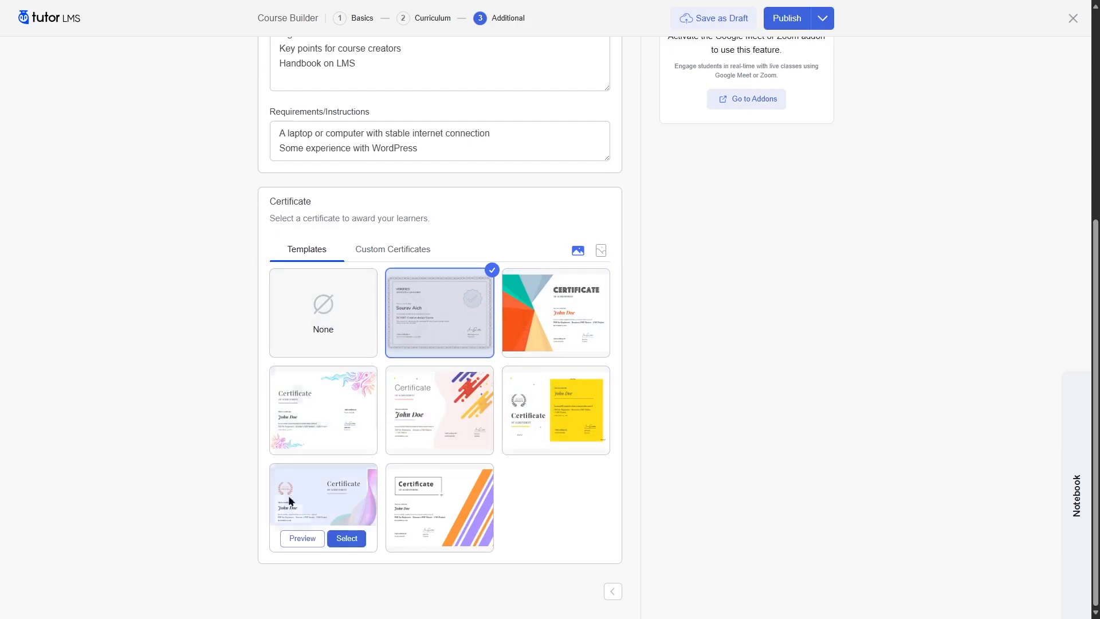
{"action": "mouse_move", "coordinate": [439, 533]}
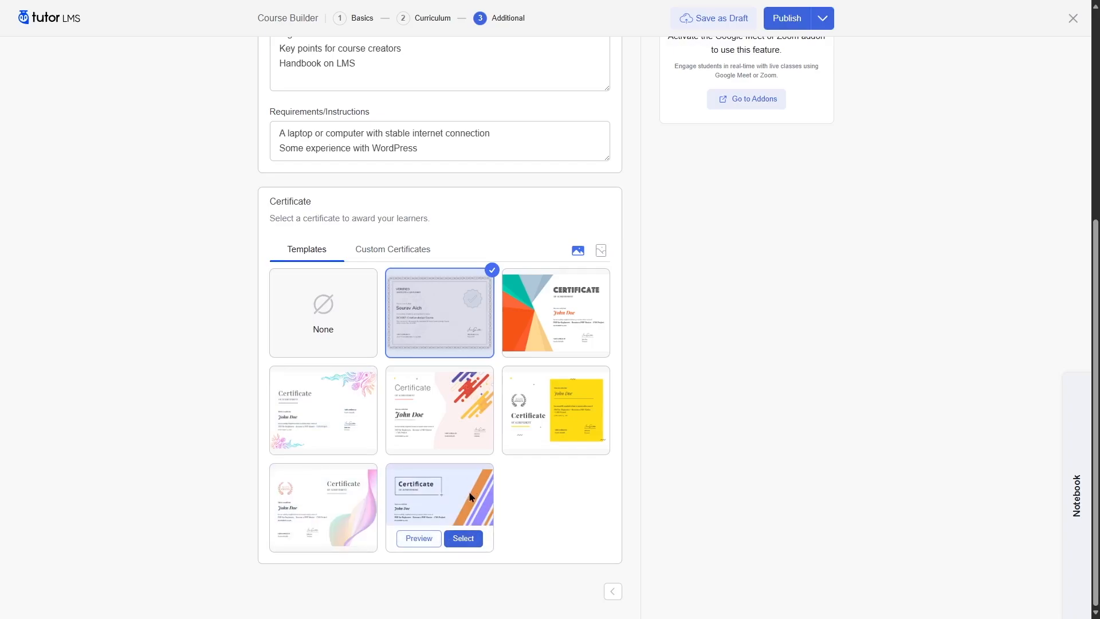
{"action": "left_click", "coordinate": [551, 312]}
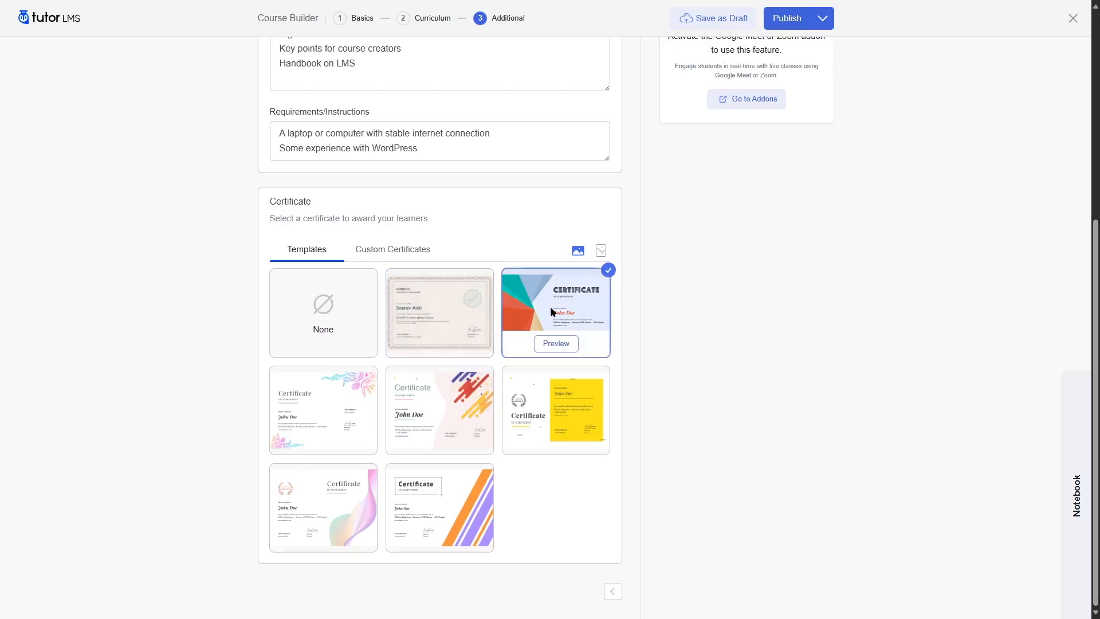
{"action": "left_click", "coordinate": [449, 304]}
{"action": "scroll", "coordinate": [559, 379], "scroll_direction": "up", "scroll_amount": 2}
{"action": "scroll", "coordinate": [561, 383], "scroll_direction": "down", "scroll_amount": 2}
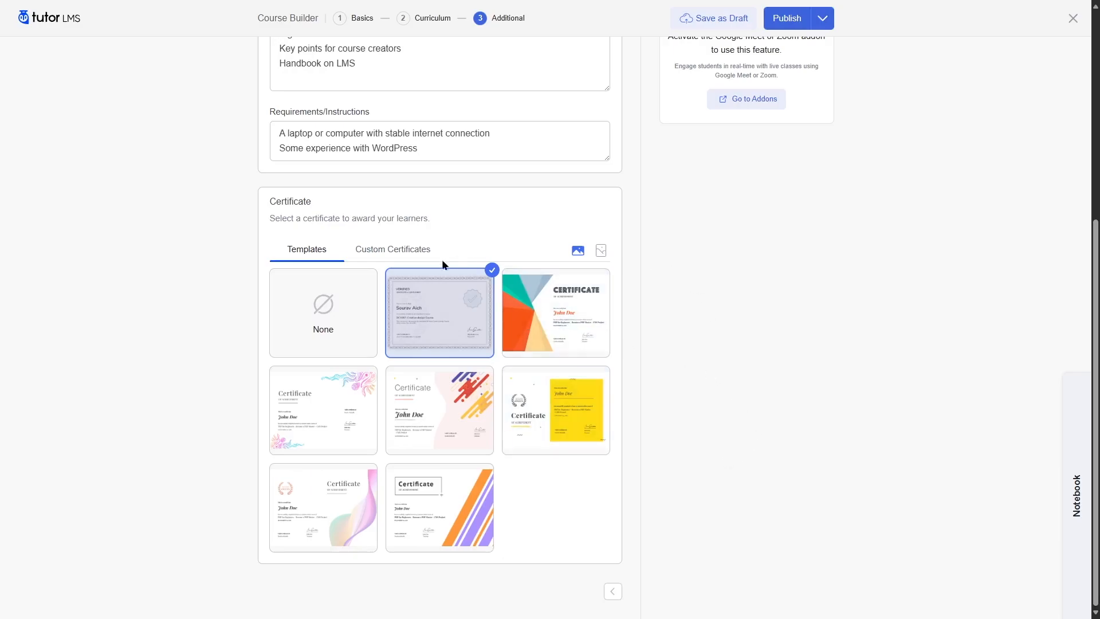
- Check the course prerequisites search for courses that can be added
{"action": "scroll", "coordinate": [676, 424], "scroll_direction": "up", "scroll_amount": 5}
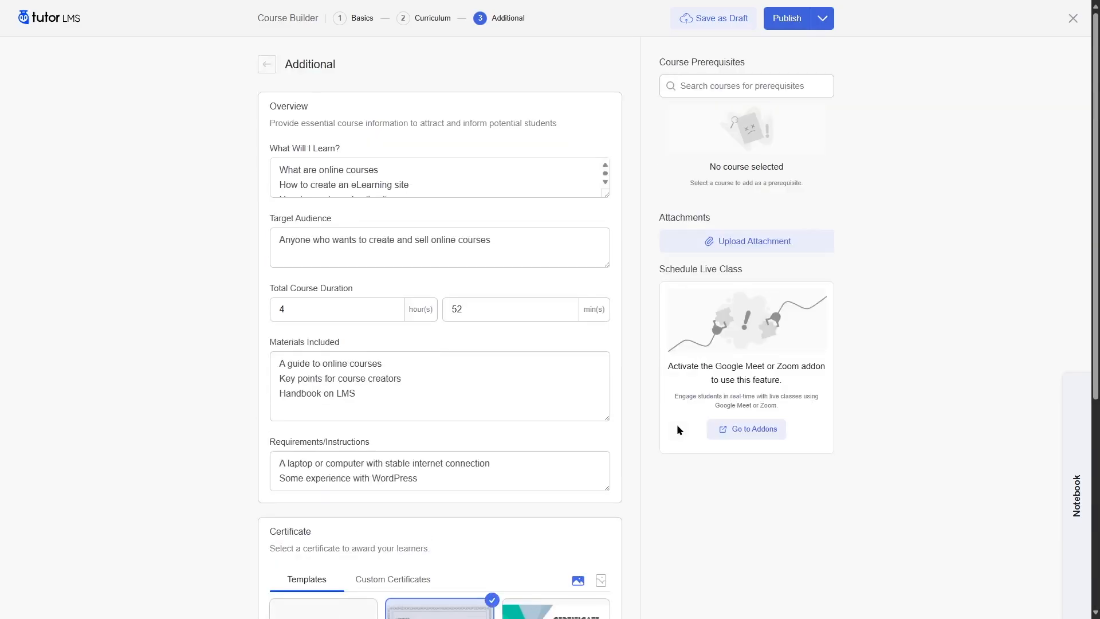
{"action": "left_click", "coordinate": [701, 83]}
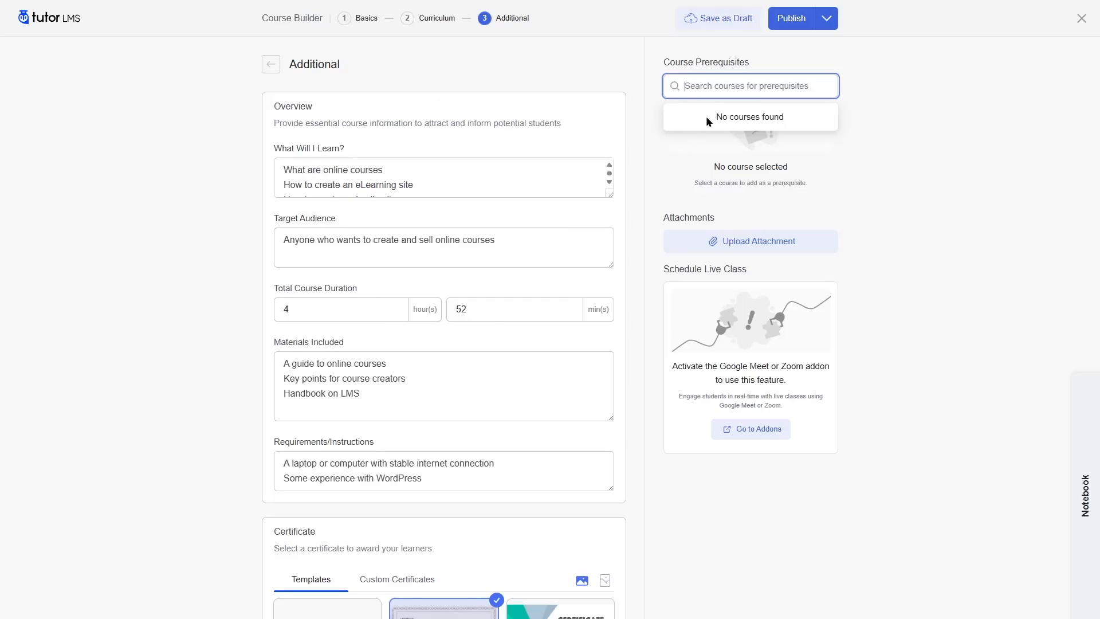
{"action": "left_click", "coordinate": [977, 195]}
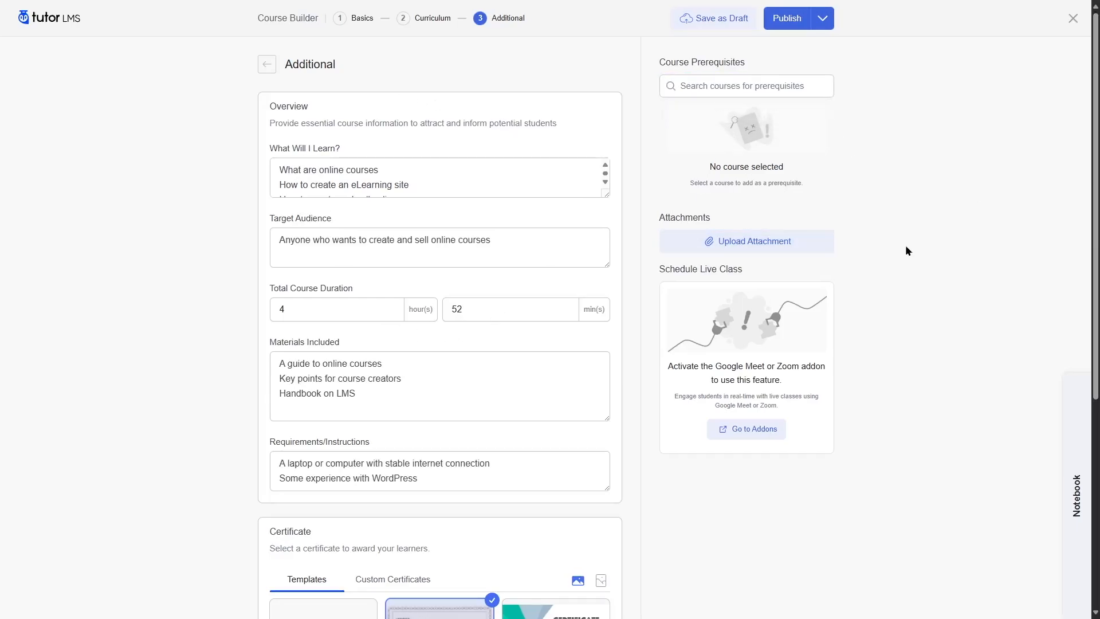
- Attach the media library files log_file_2024-11-20__17-17-04.txt, log_file_2024-11-20__17-18-31.txt and log_file_2024-11-20__17-18-53.txt to the course
{"action": "left_click", "coordinate": [746, 242]}
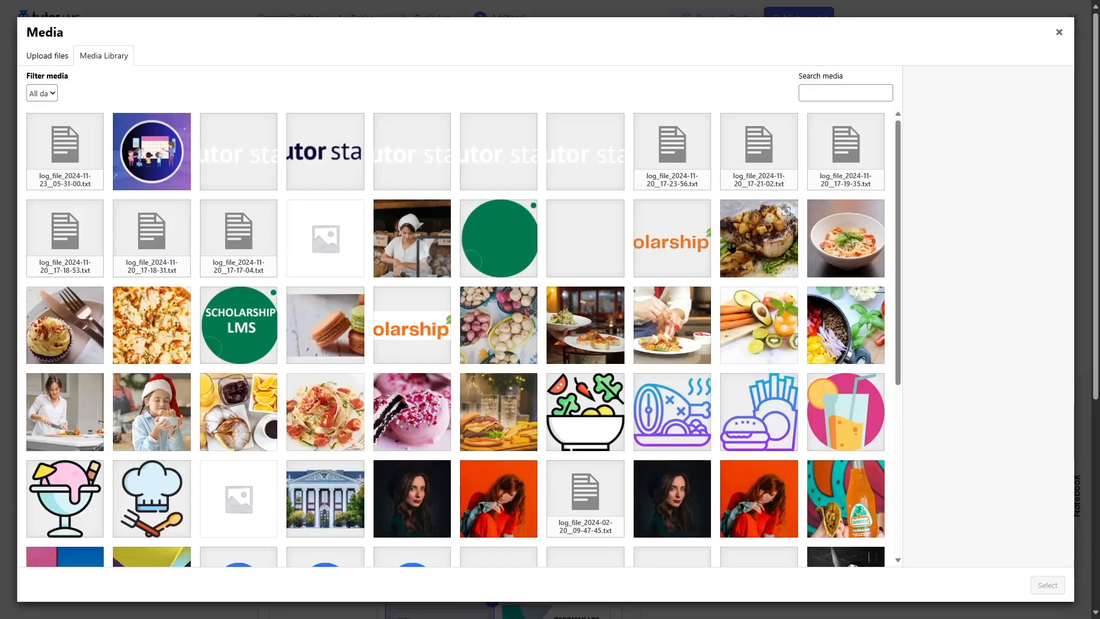
{"action": "left_click", "coordinate": [56, 59]}
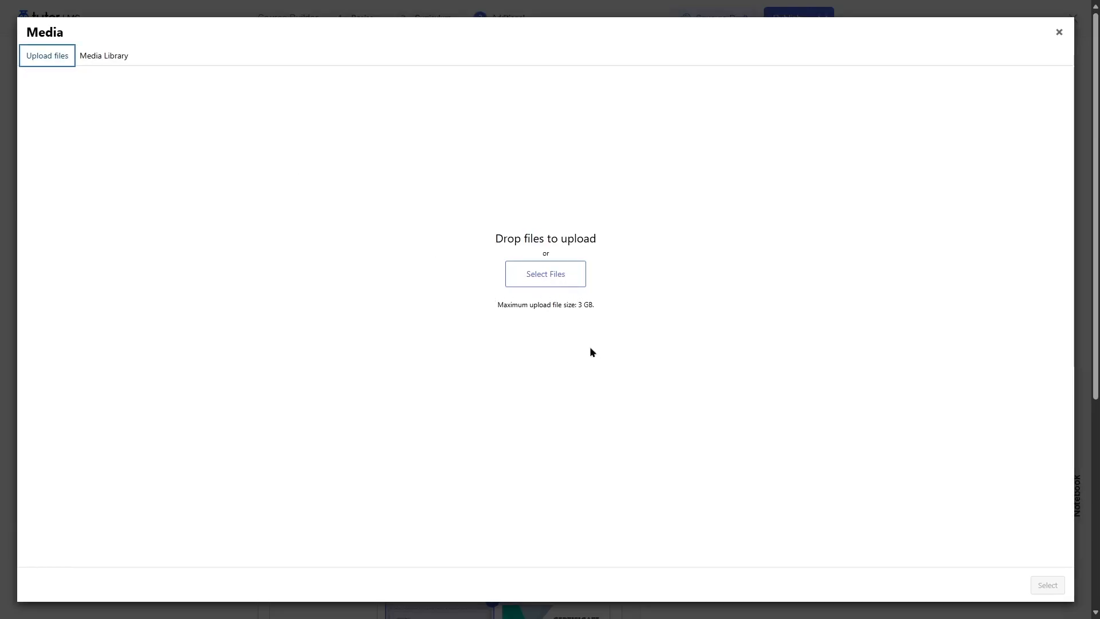
{"action": "left_click", "coordinate": [108, 57]}
{"action": "left_click", "coordinate": [252, 234]}
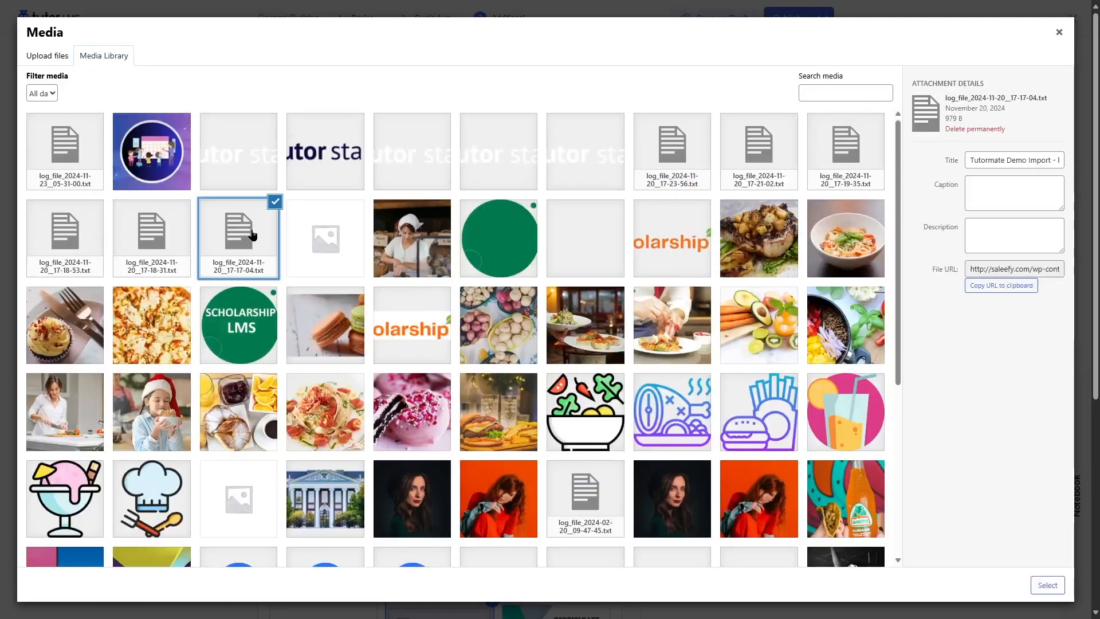
{"action": "left_click", "coordinate": [151, 235], "text": "ctrl"}
{"action": "left_click", "coordinate": [65, 235], "text": "ctrl"}
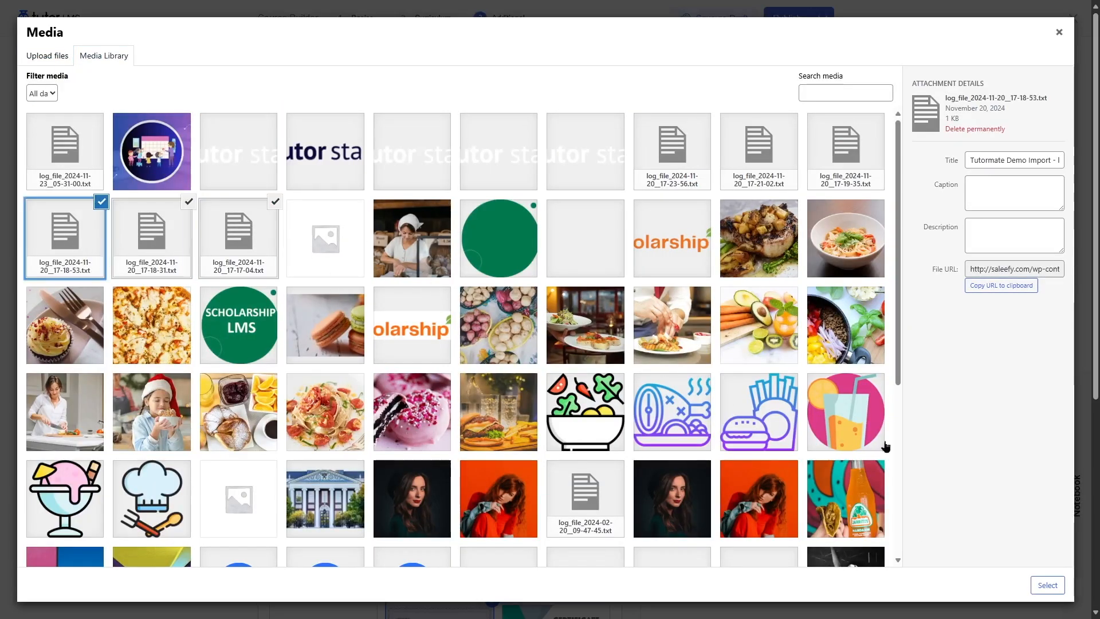
{"action": "left_click", "coordinate": [1032, 590]}
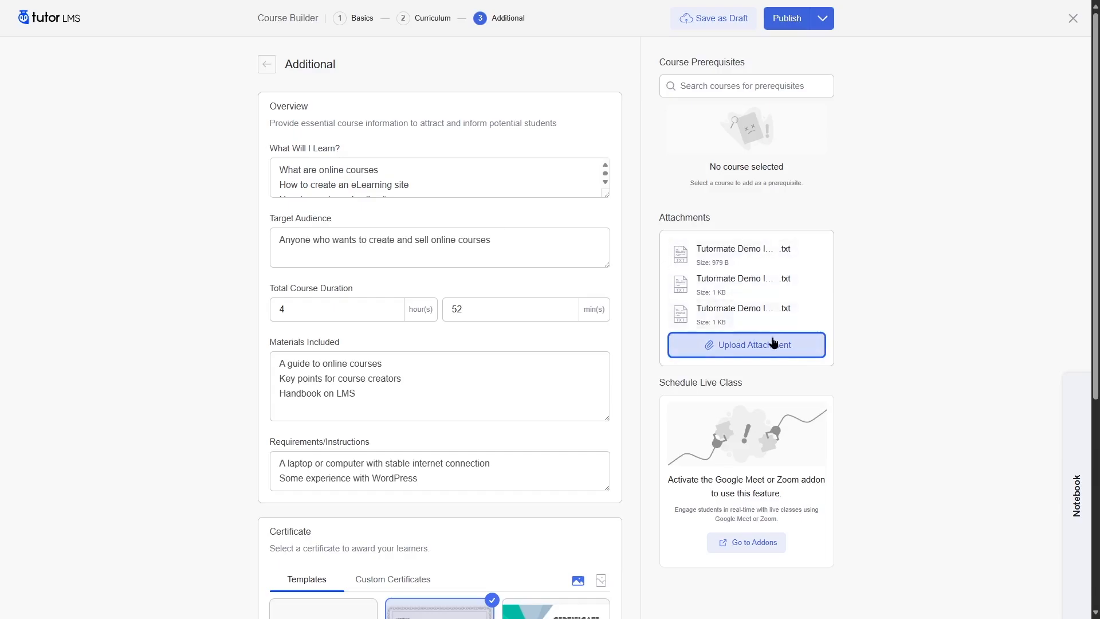
- Revisit the course's Basics, Curriculum and Additional sections and save the course as a draft
{"action": "scroll", "coordinate": [917, 332], "scroll_direction": "down", "scroll_amount": 1}
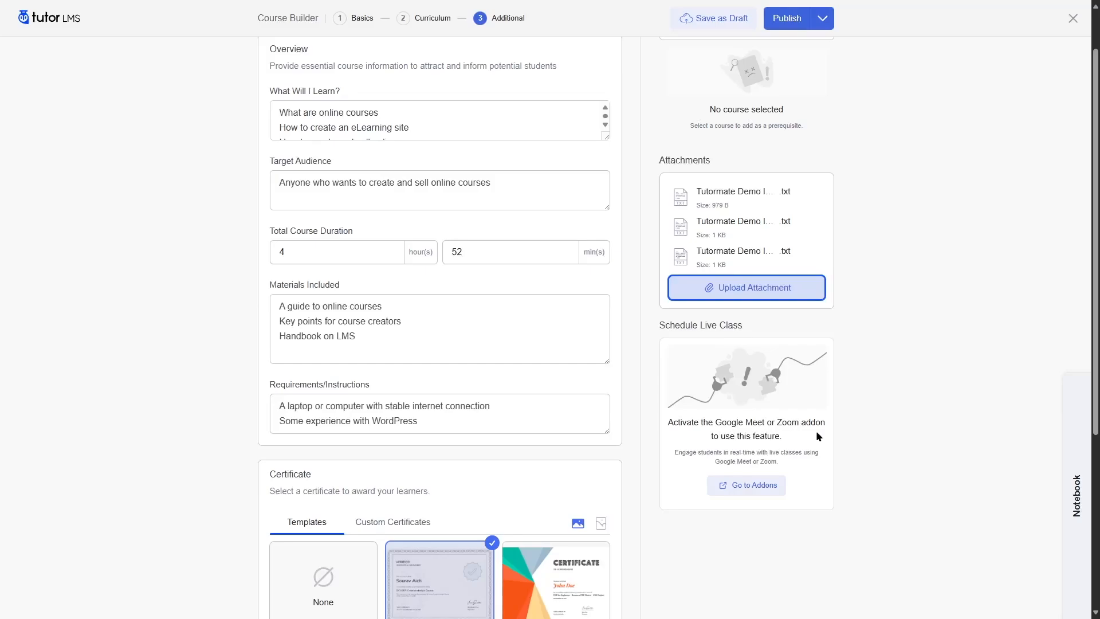
{"action": "scroll", "coordinate": [815, 431], "scroll_direction": "up", "scroll_amount": 1}
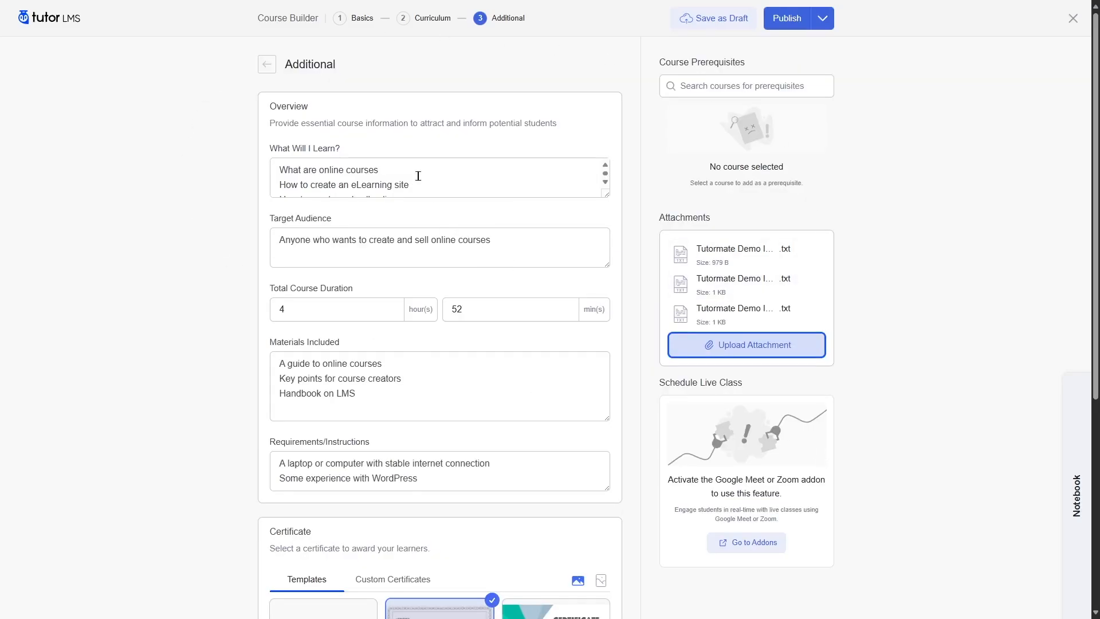
{"action": "left_click", "coordinate": [358, 20]}
{"action": "left_click", "coordinate": [406, 21]}
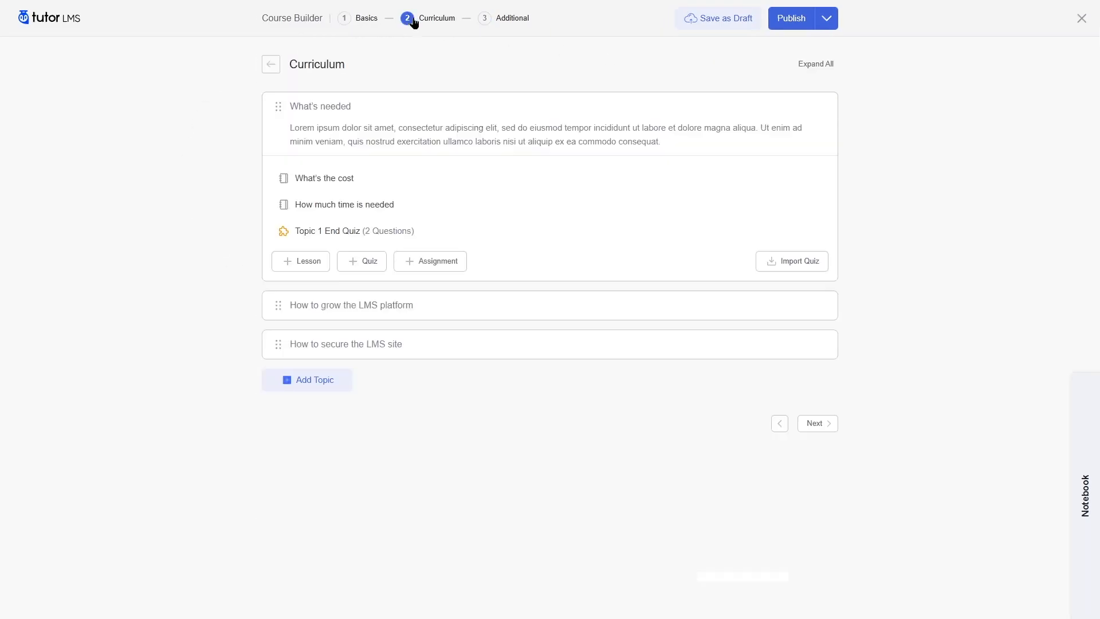
{"action": "left_click", "coordinate": [516, 25]}
{"action": "left_click", "coordinate": [690, 22]}
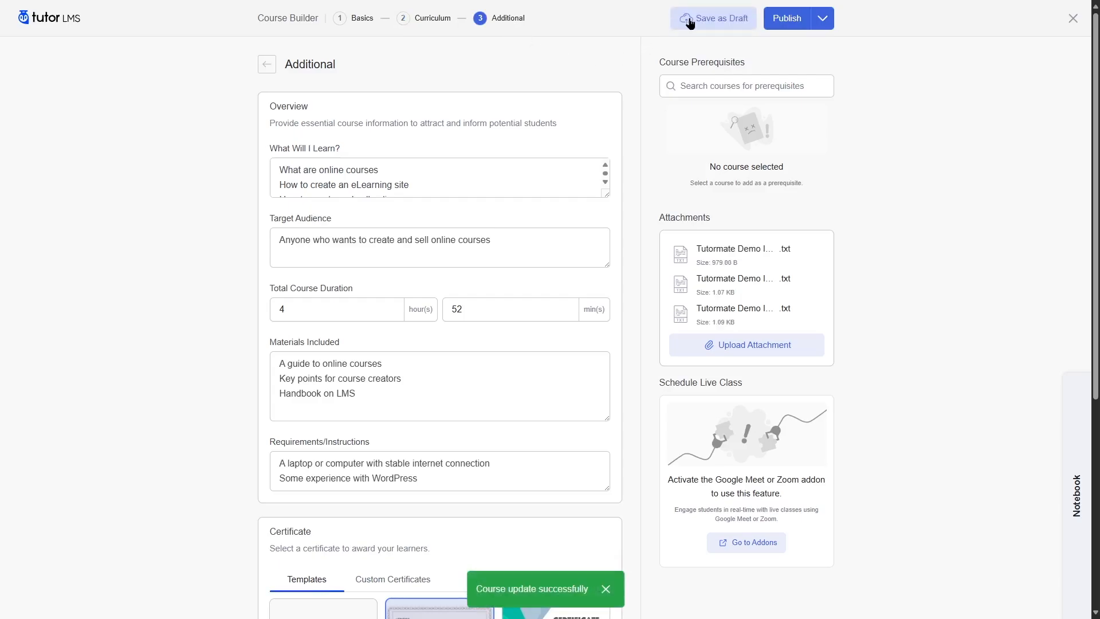
- Publish the course and open its preview page
{"action": "left_click", "coordinate": [822, 20]}
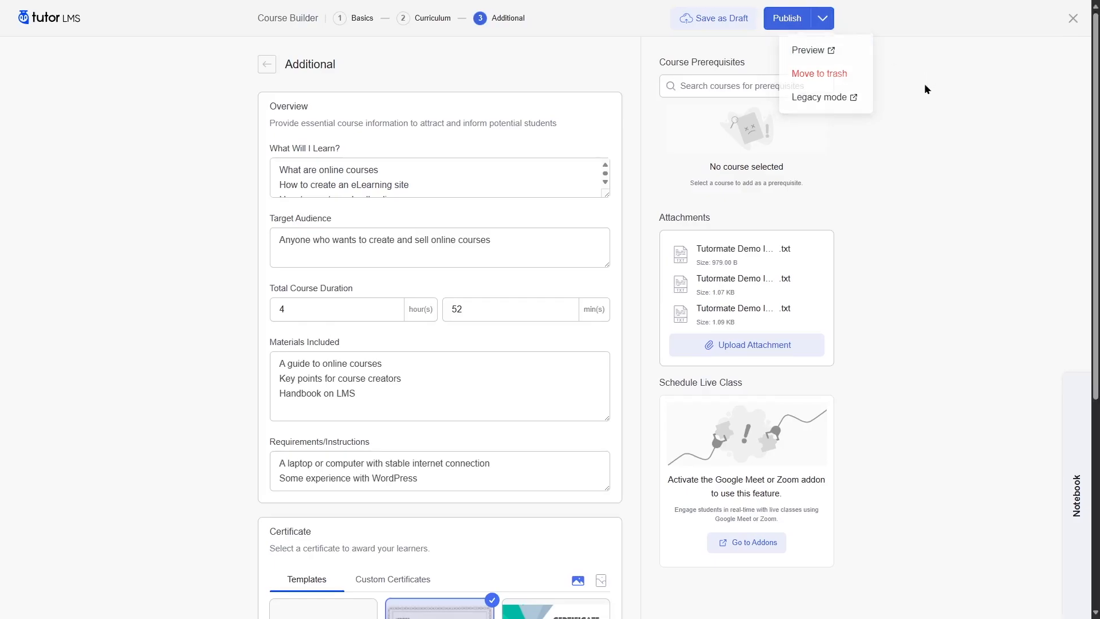
{"action": "left_click", "coordinate": [779, 21]}
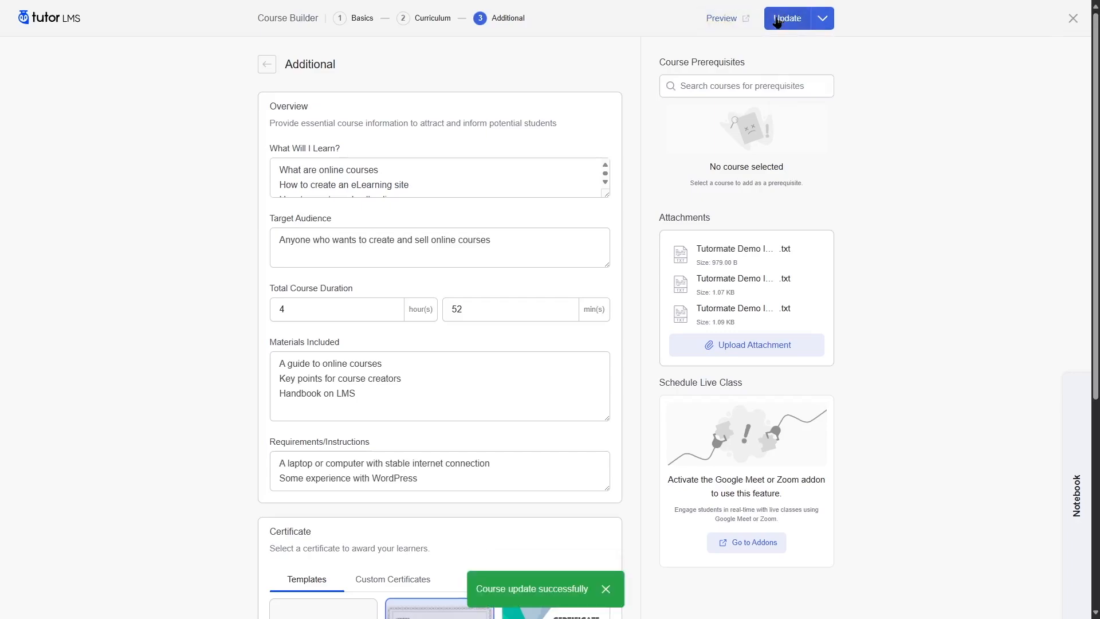
{"action": "left_click", "coordinate": [723, 21]}
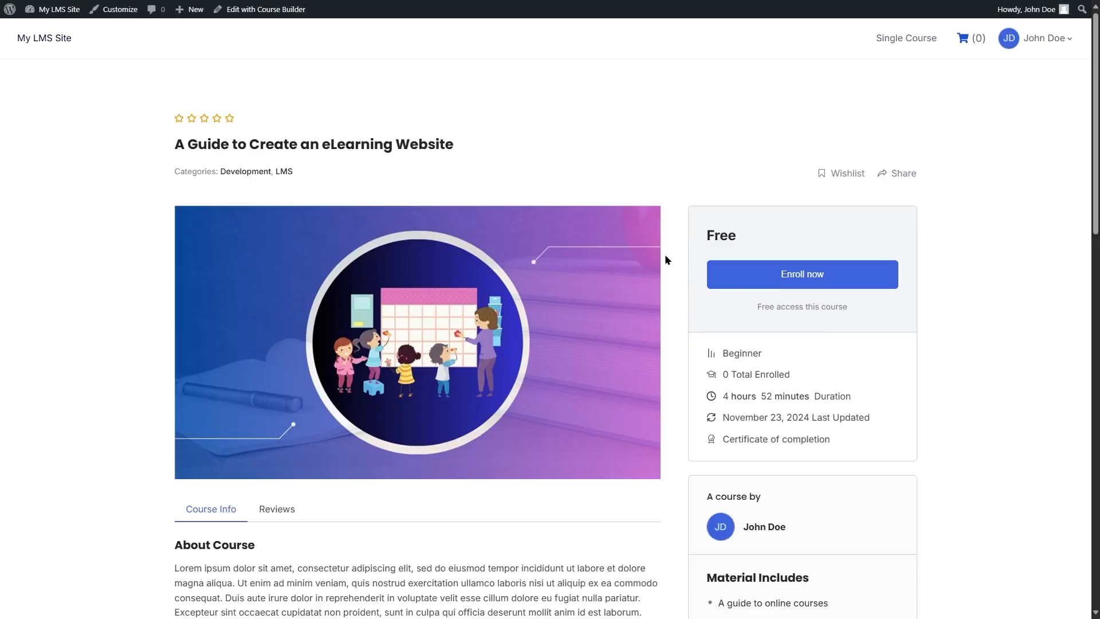
- Examine the published course page, including its description, learning outcomes, What's needed topic contents, enrolment details, materials and requirements
{"action": "left_click", "coordinate": [783, 593]}
{"action": "left_click_drag", "start_coordinate": [1094, 156], "coordinate": [1051, 293]}
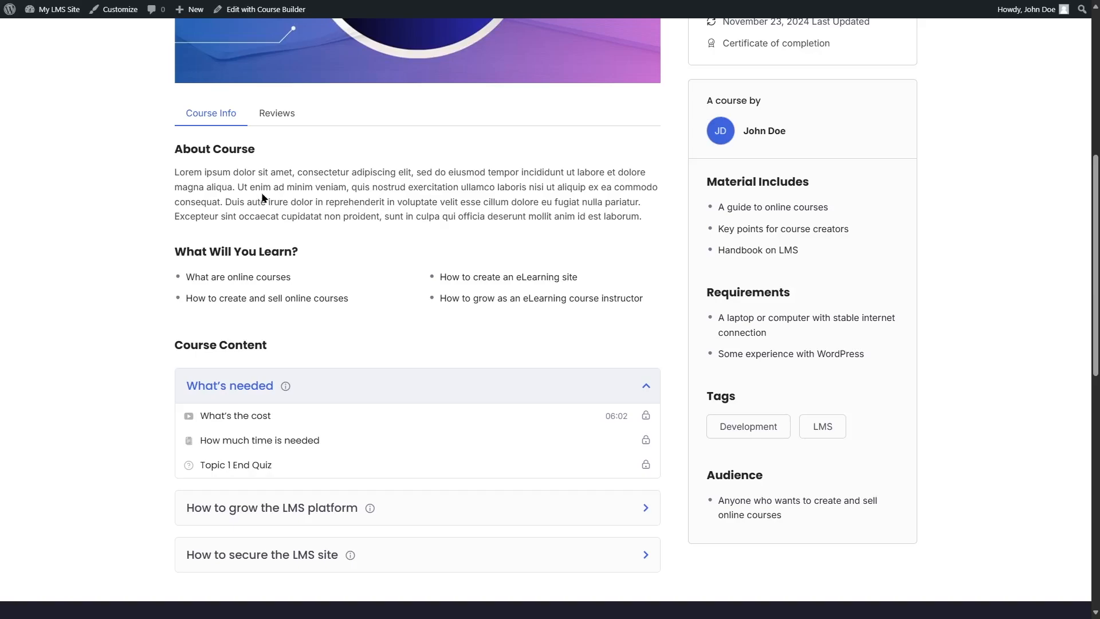
{"action": "scroll", "coordinate": [373, 270], "scroll_direction": "up", "scroll_amount": 1}
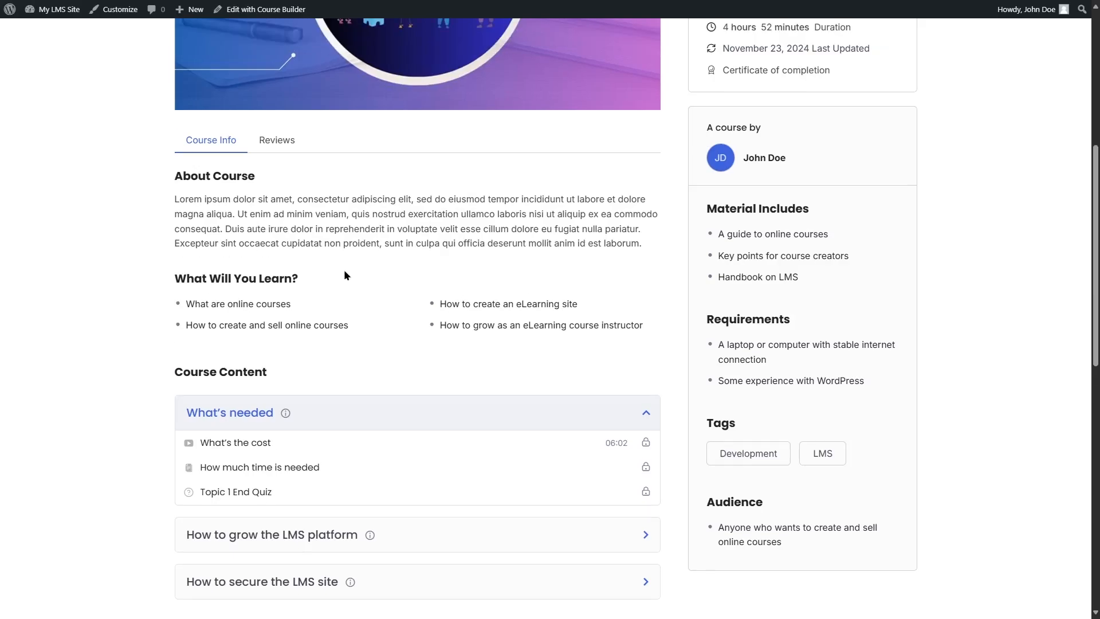
{"action": "left_click", "coordinate": [655, 417]}
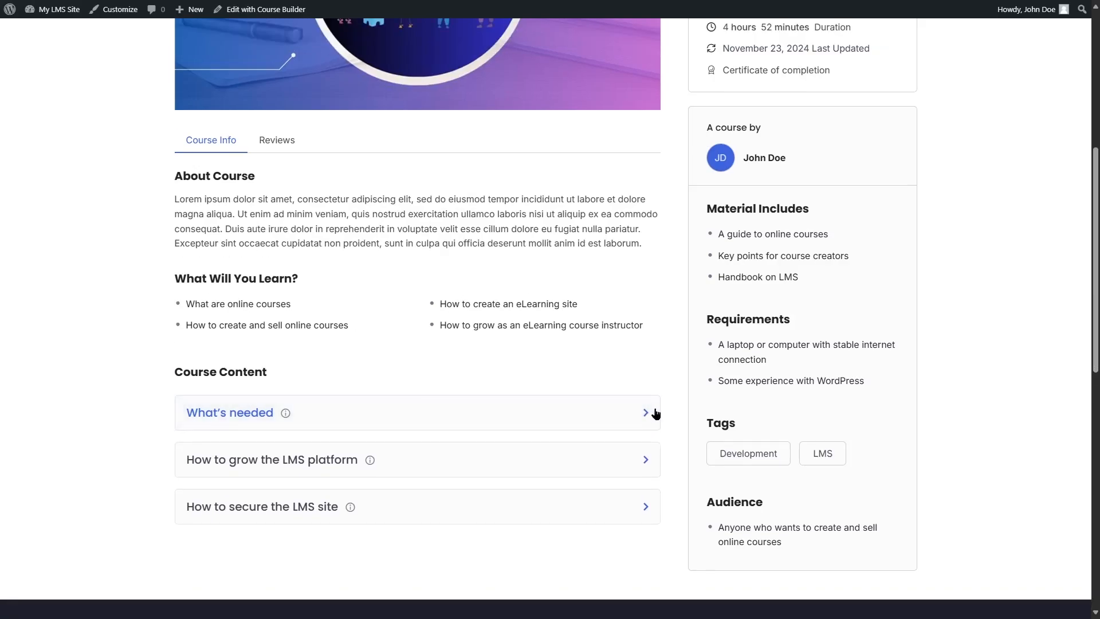
{"action": "left_click", "coordinate": [646, 411]}
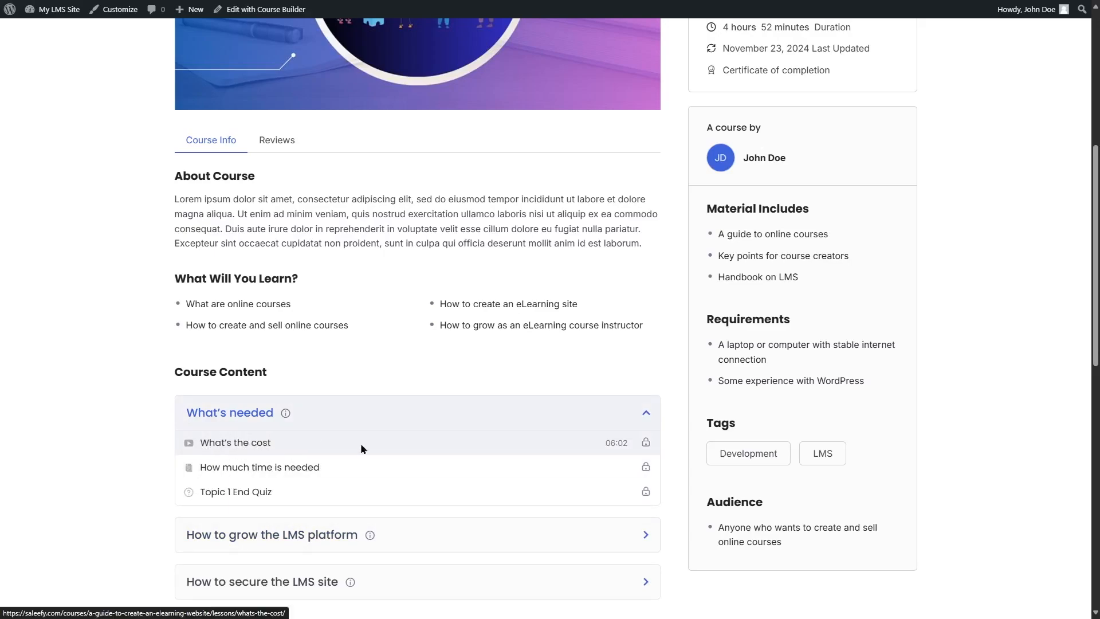
{"action": "left_click", "coordinate": [645, 413]}
{"action": "scroll", "coordinate": [649, 414], "scroll_direction": "up", "scroll_amount": 6}
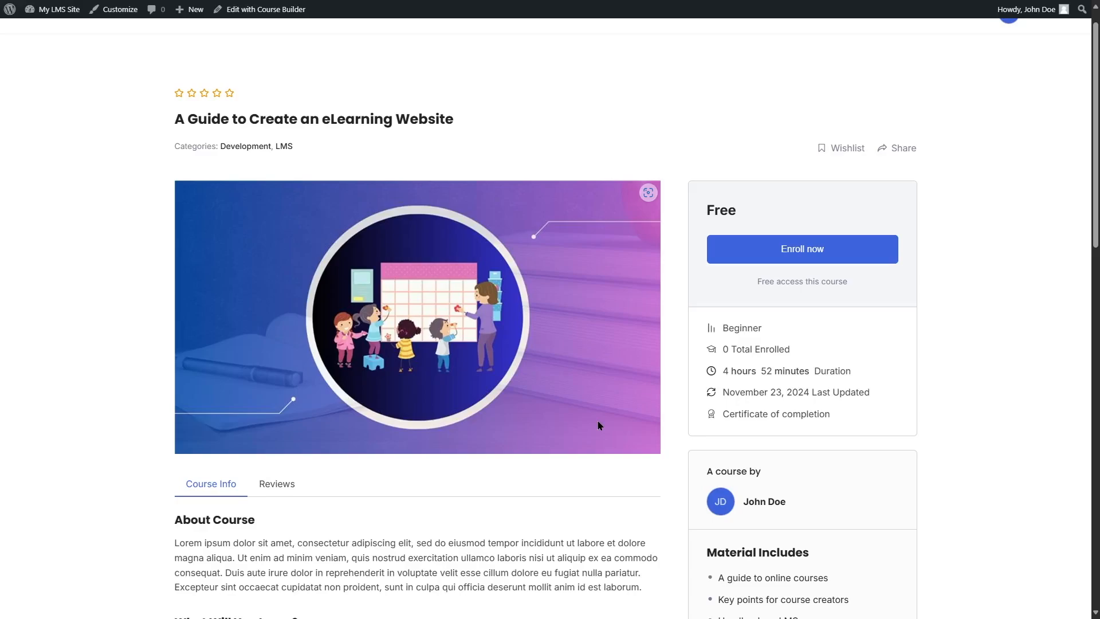
{"action": "scroll", "coordinate": [597, 424], "scroll_direction": "up", "scroll_amount": 1}
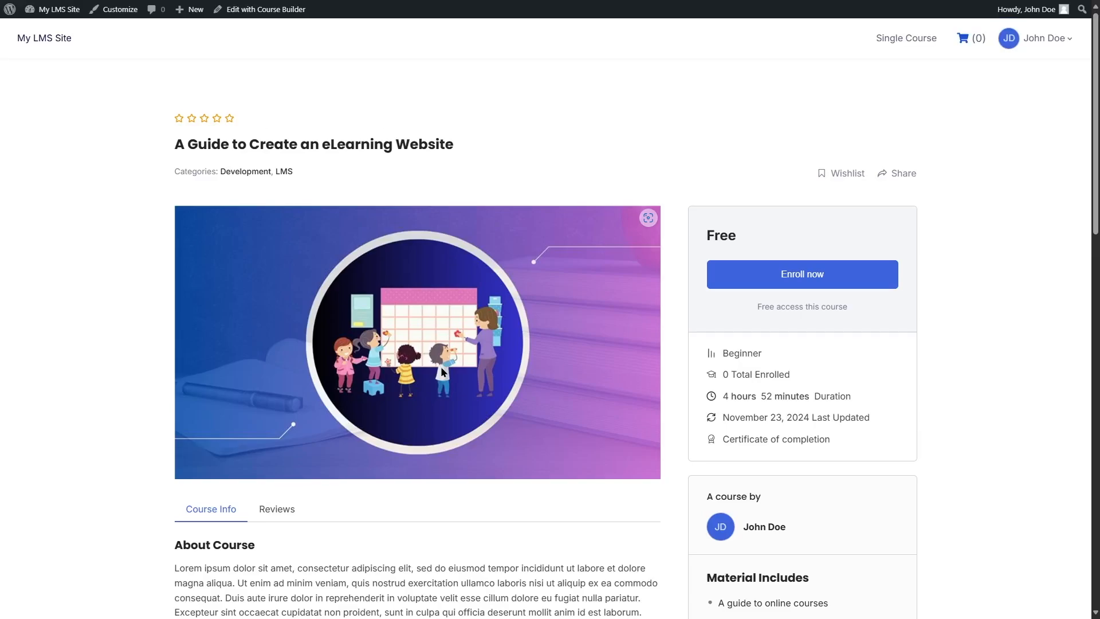
{"action": "scroll", "coordinate": [443, 371], "scroll_direction": "down", "scroll_amount": 4}
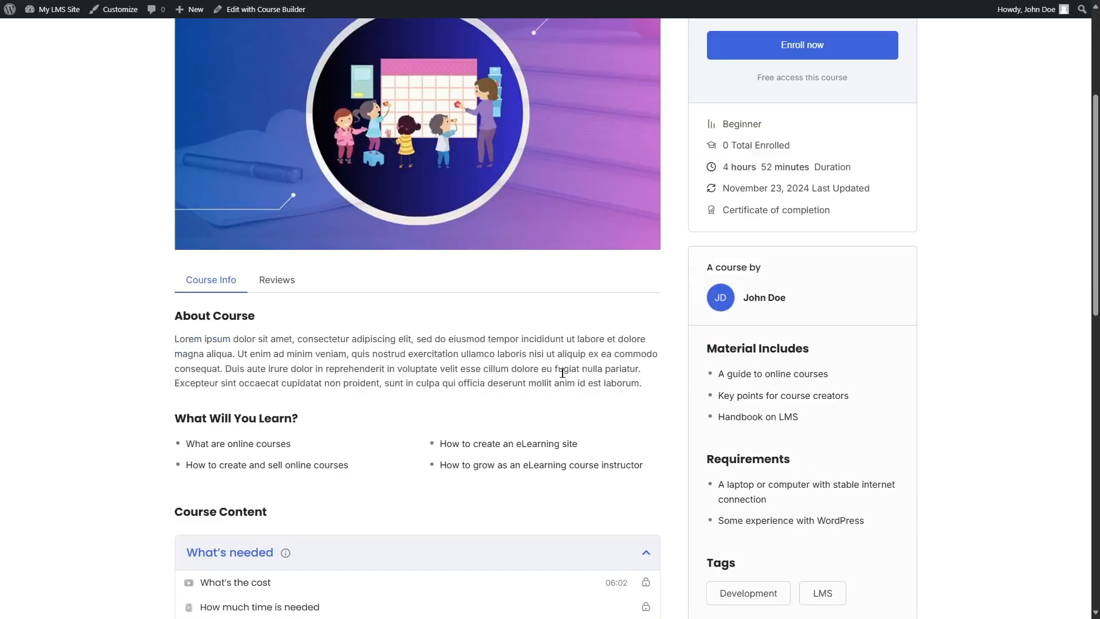
{"action": "scroll", "coordinate": [562, 373], "scroll_direction": "up", "scroll_amount": 4}
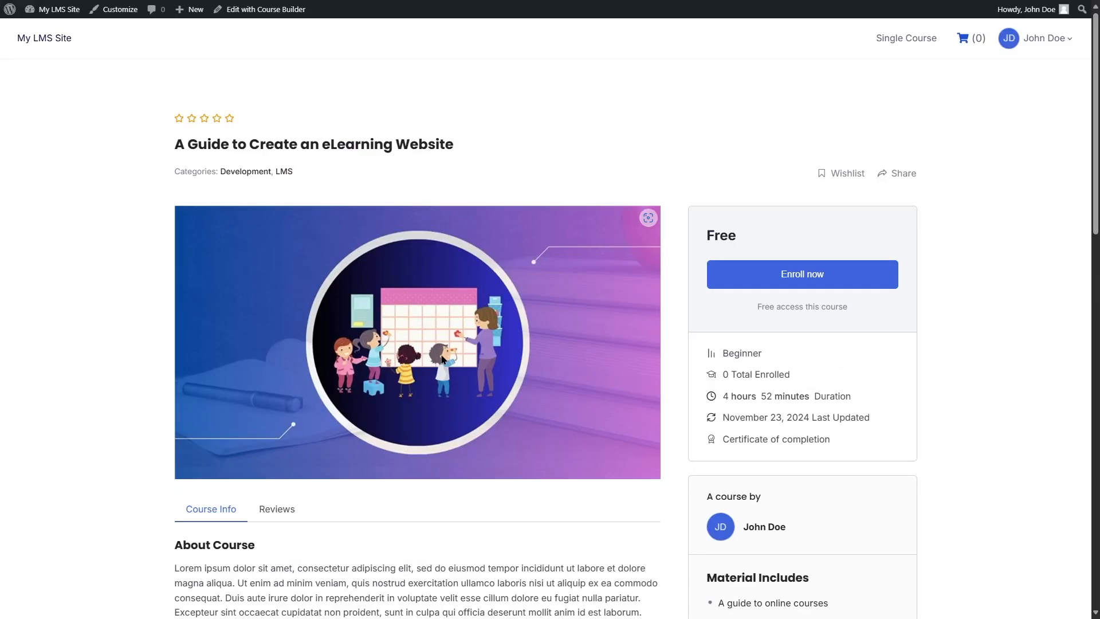